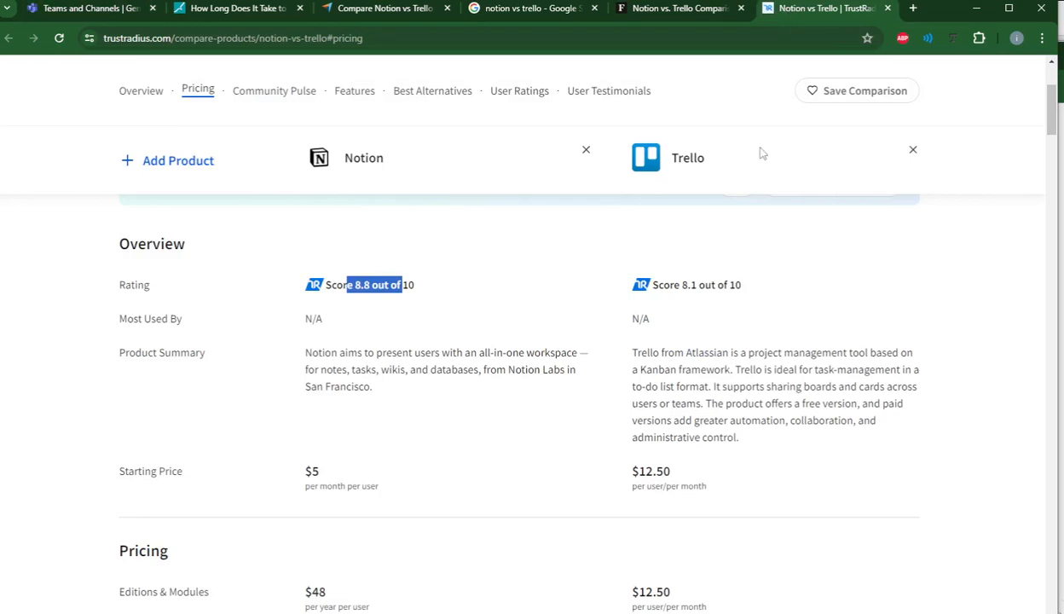
Review the Notion vs Trello comparisons on TrustRadius, Forbes and Capterra, and the matching Google search results.
click(697, 162)
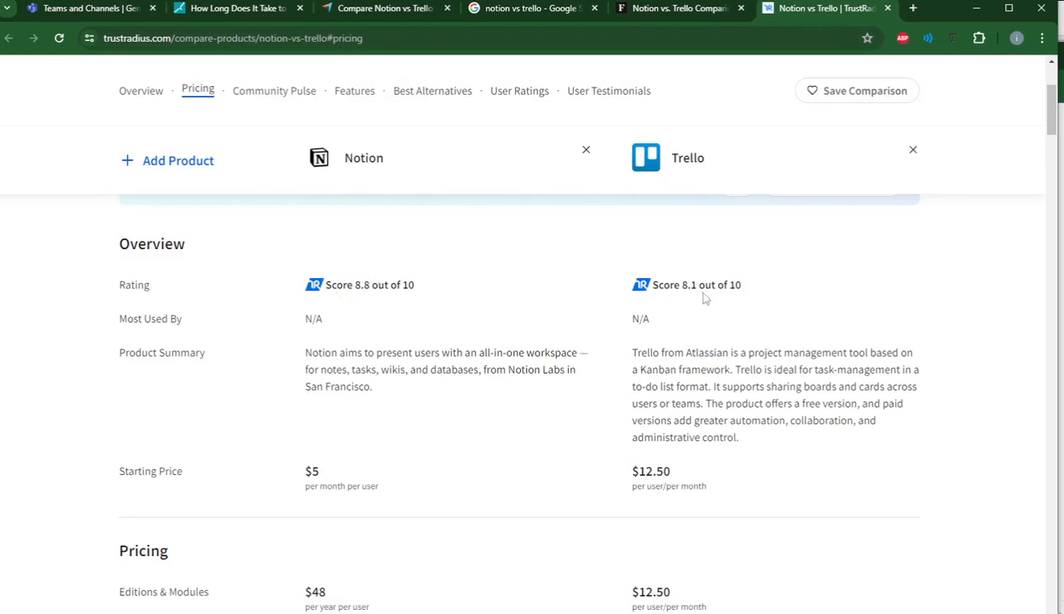
click(672, 12)
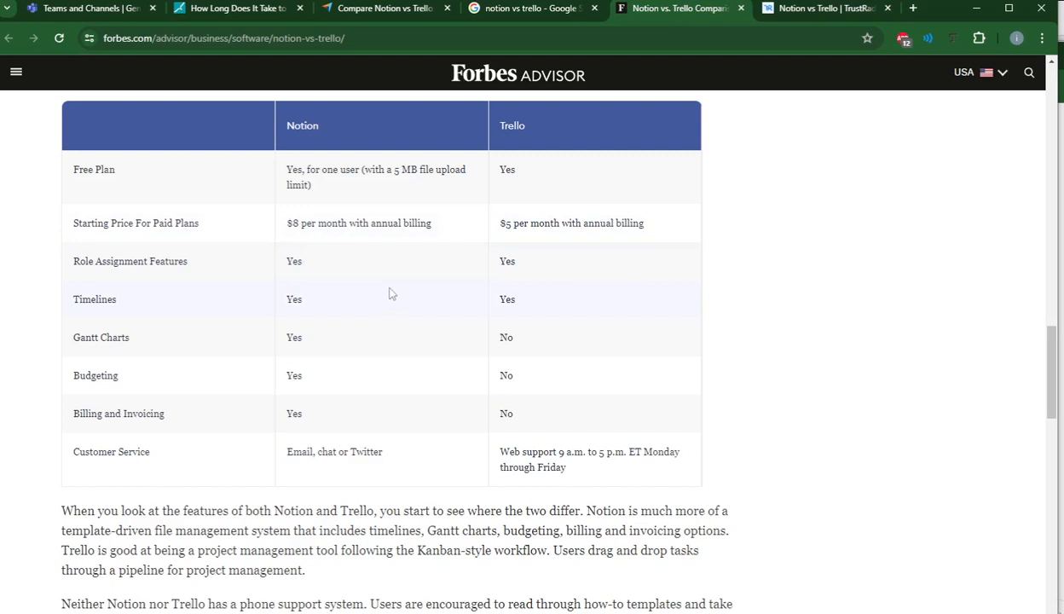
click(523, 10)
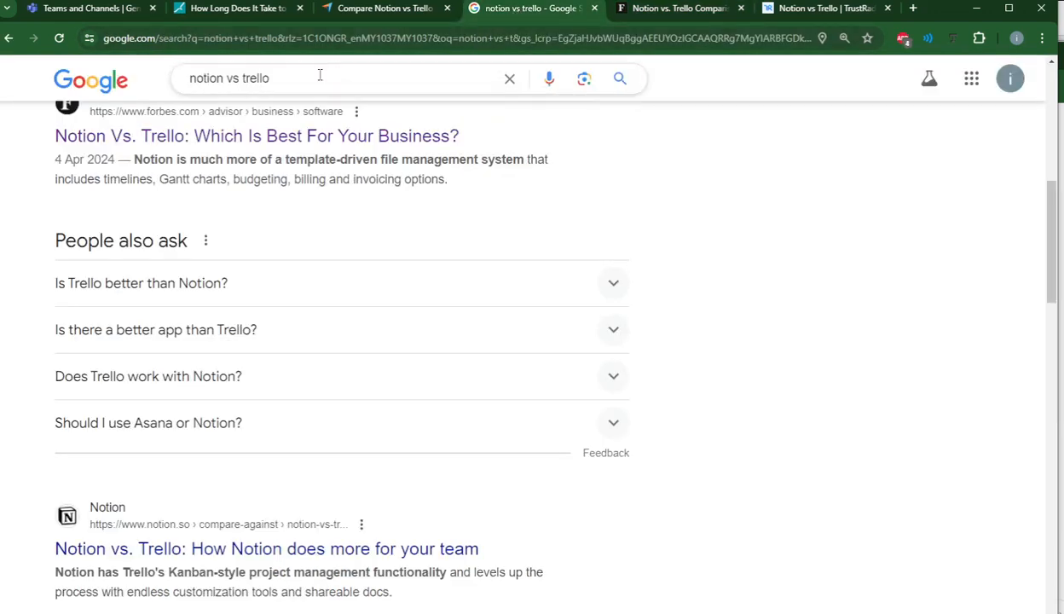
drag(320, 75, 184, 78)
click(407, 14)
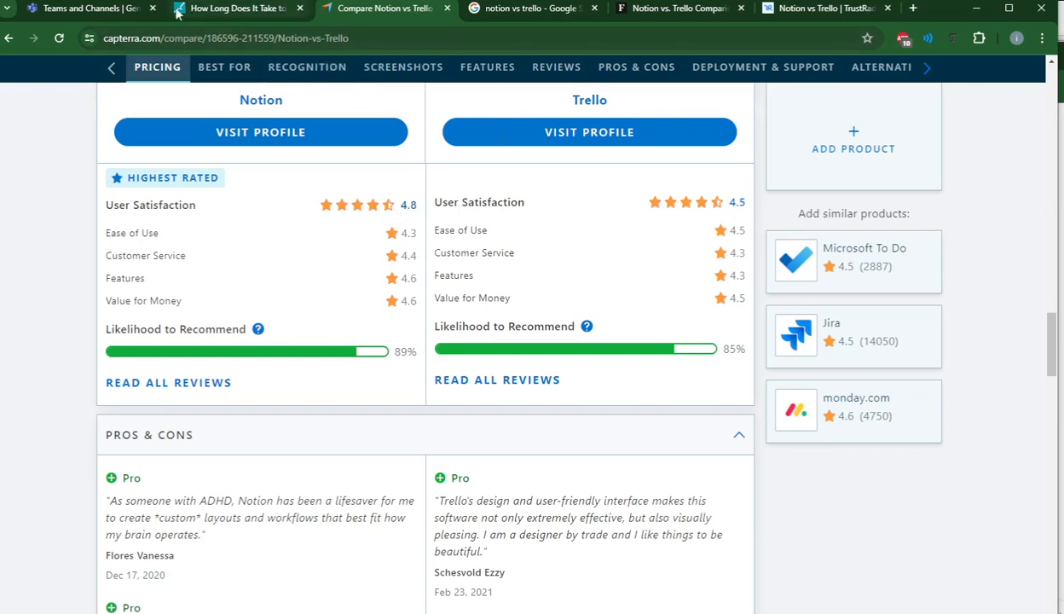
Check the required project stages in the Teams Classwork brief and the conceptualization and design phase durations in the app-building article.
click(111, 11)
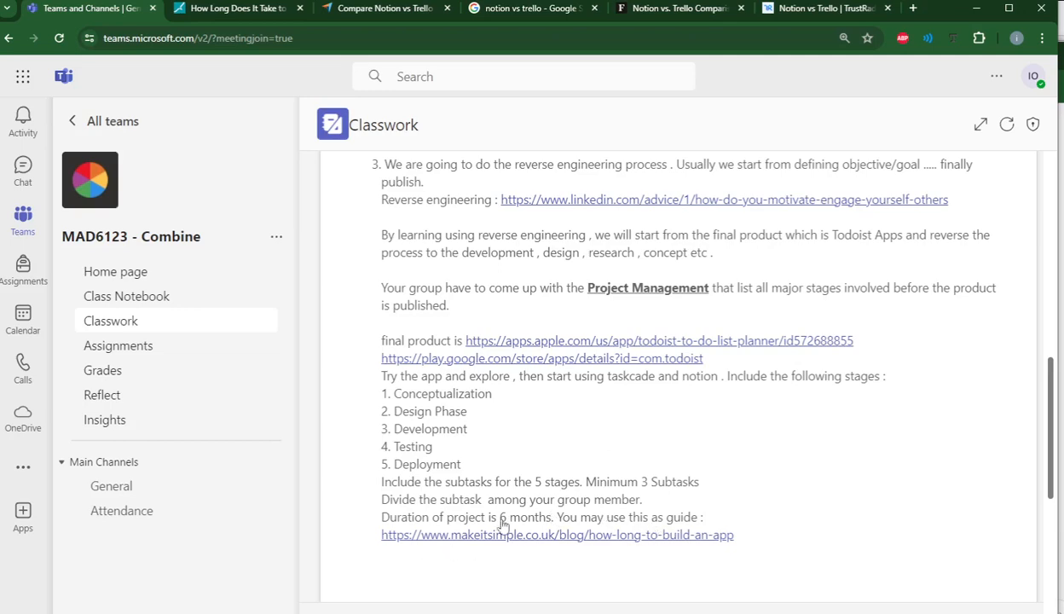
click(211, 10)
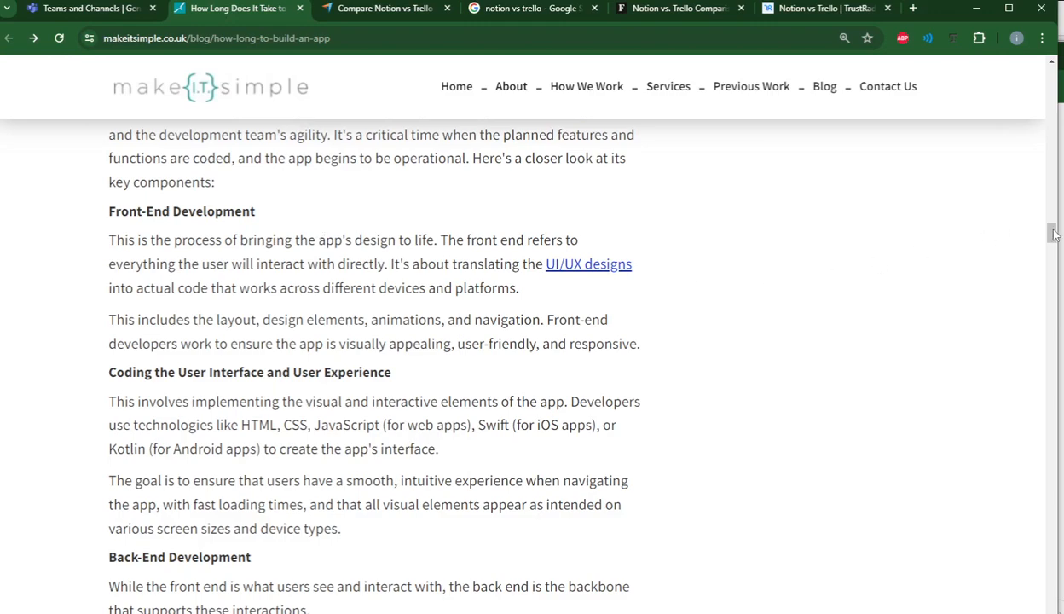
drag(1051, 230, 977, 177)
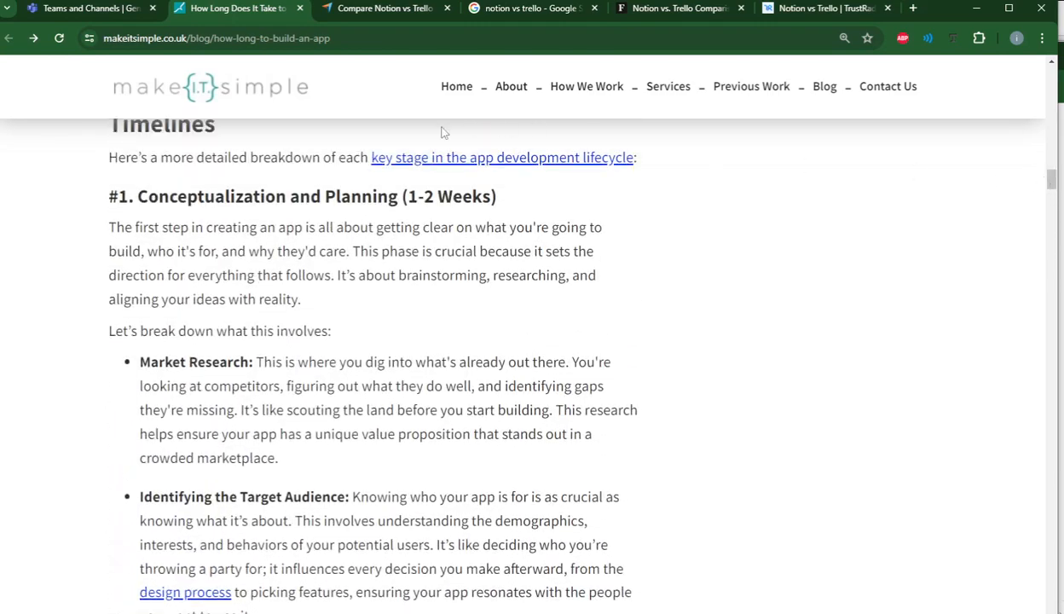
scroll(144, 222, up, 1)
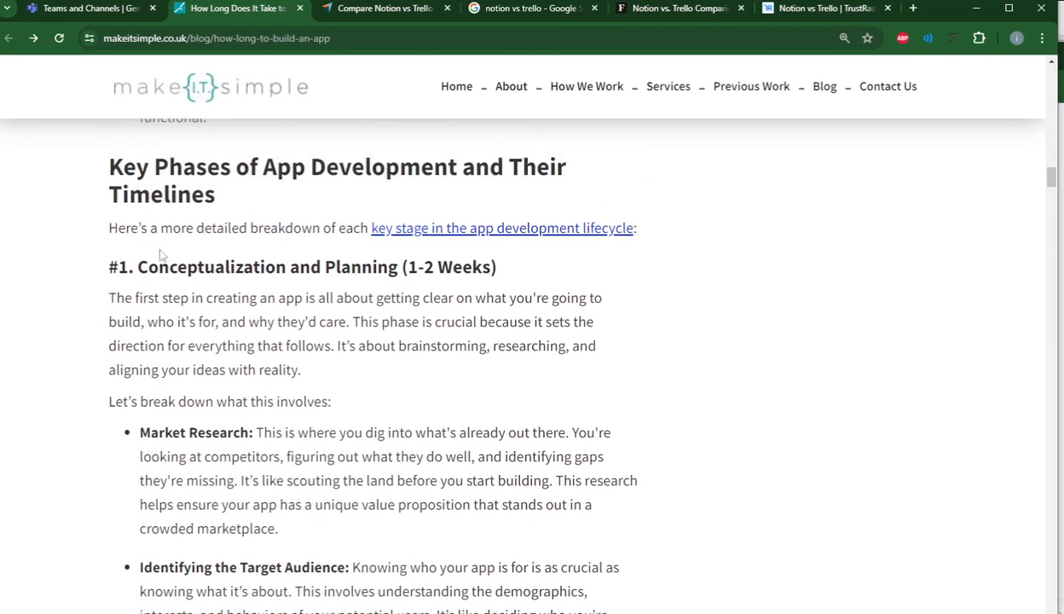
drag(147, 261, 501, 269)
scroll(328, 362, down, 6)
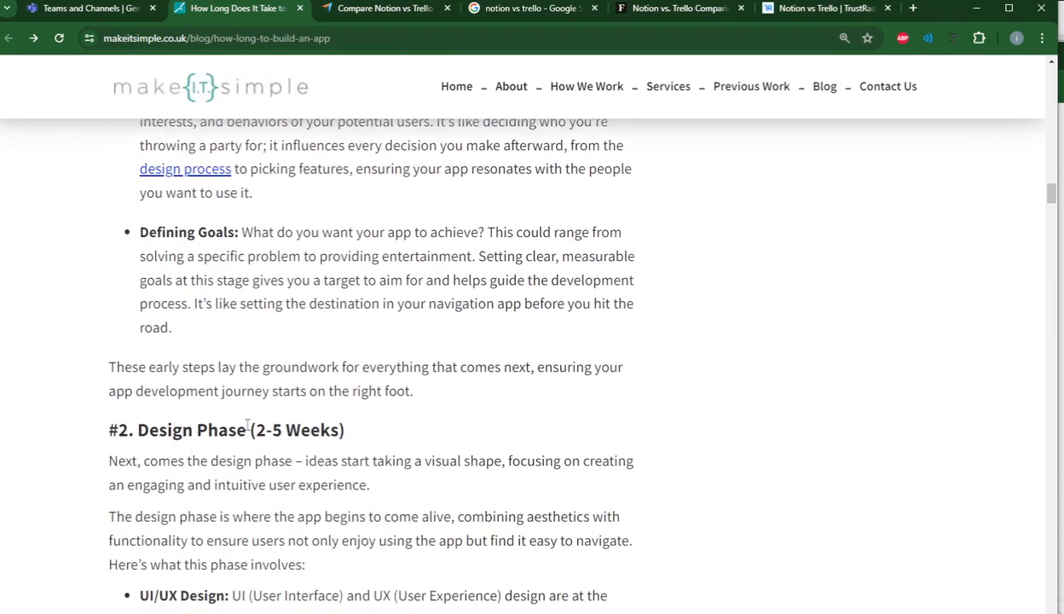
drag(247, 425, 353, 419)
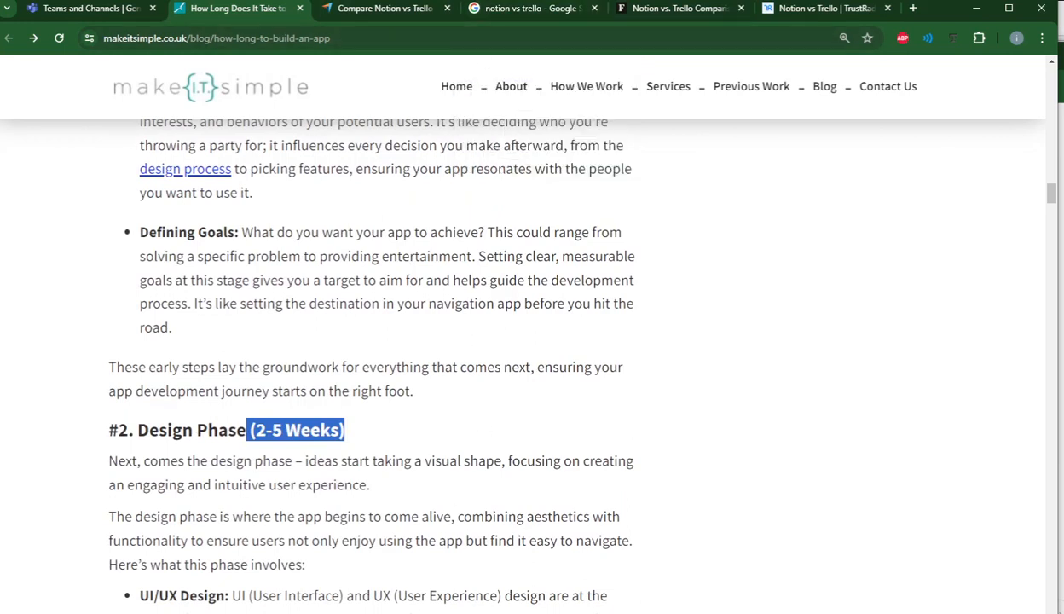
Switch to the Notion workspace and add the Projects & tasks template to the Private section.
key(alt+Tab)
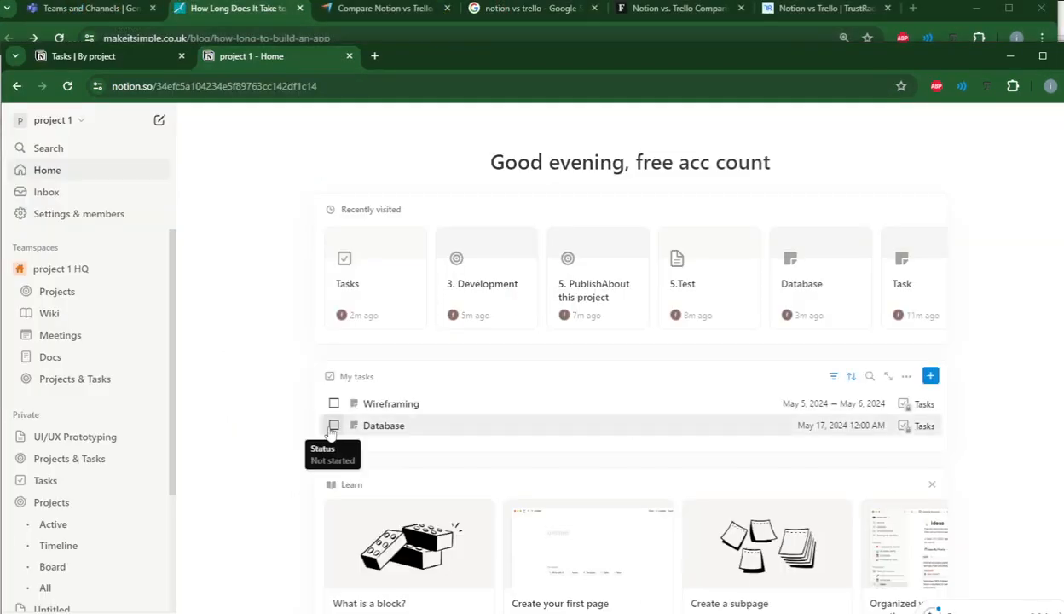
drag(428, 43, 416, 5)
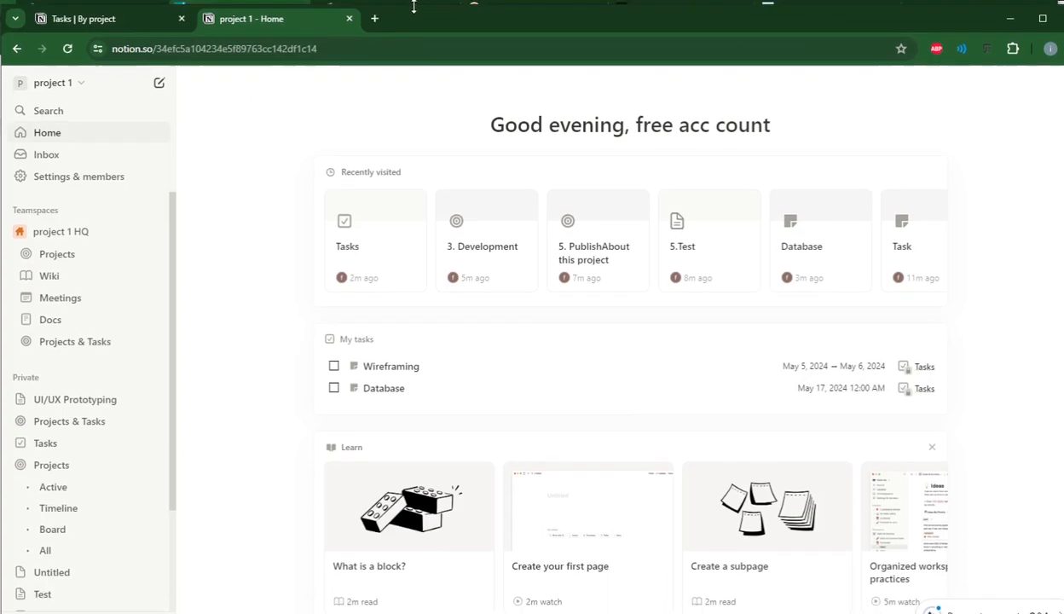
scroll(107, 484, down, 3)
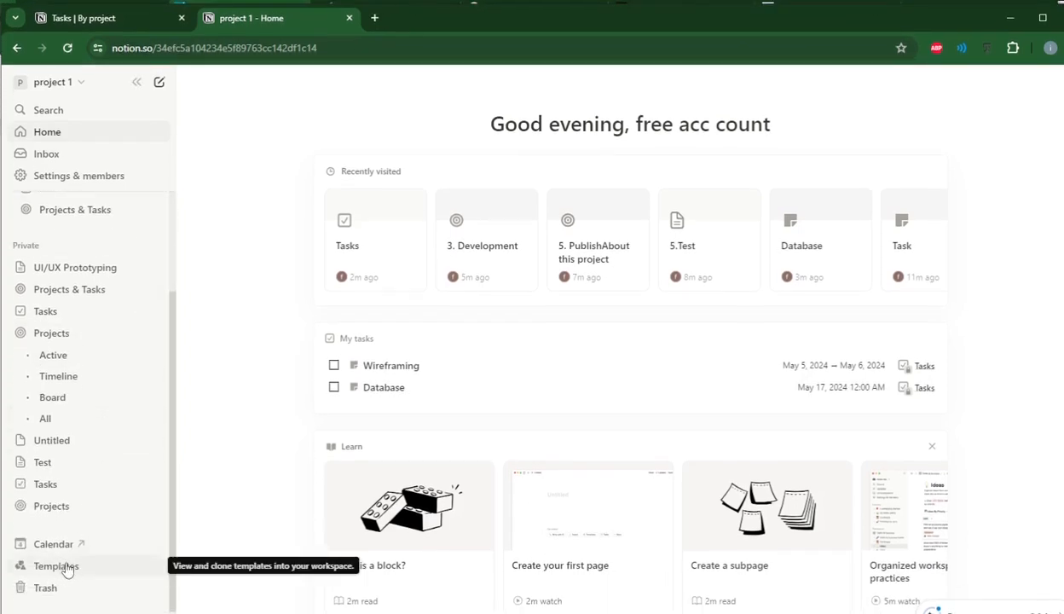
click(68, 567)
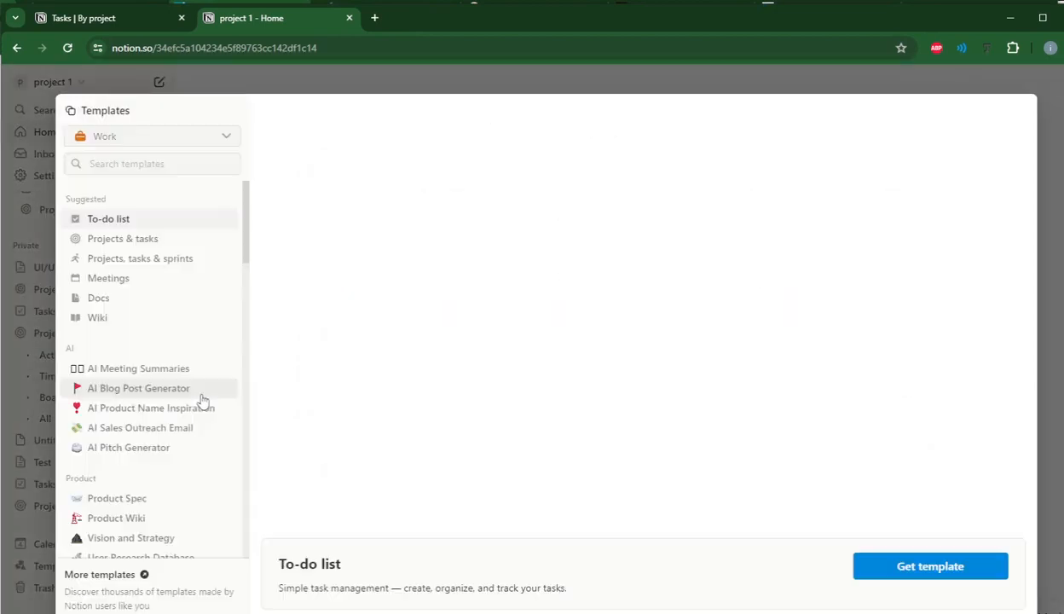
click(130, 243)
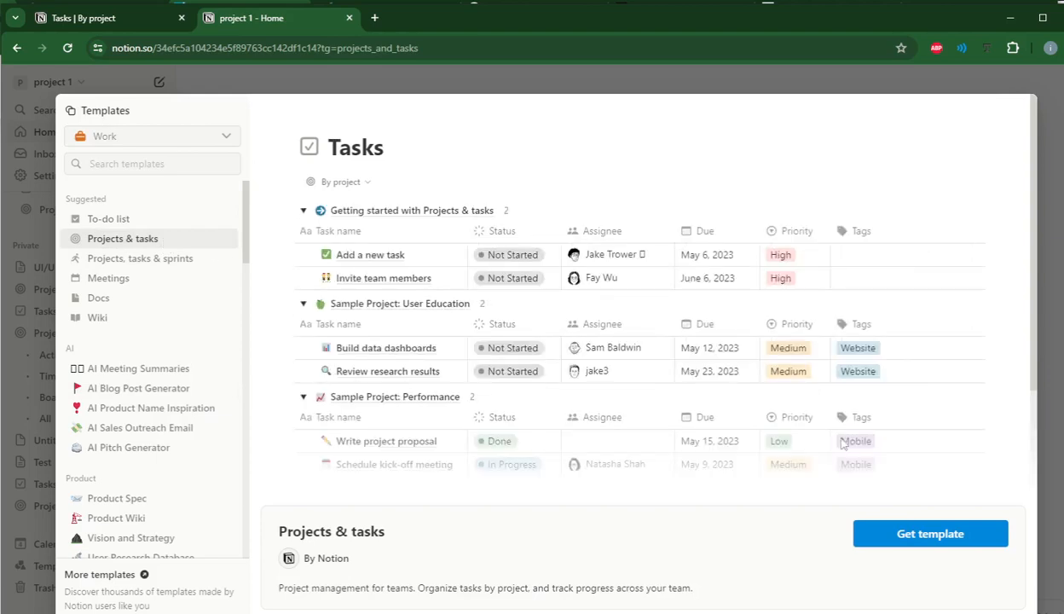
click(930, 535)
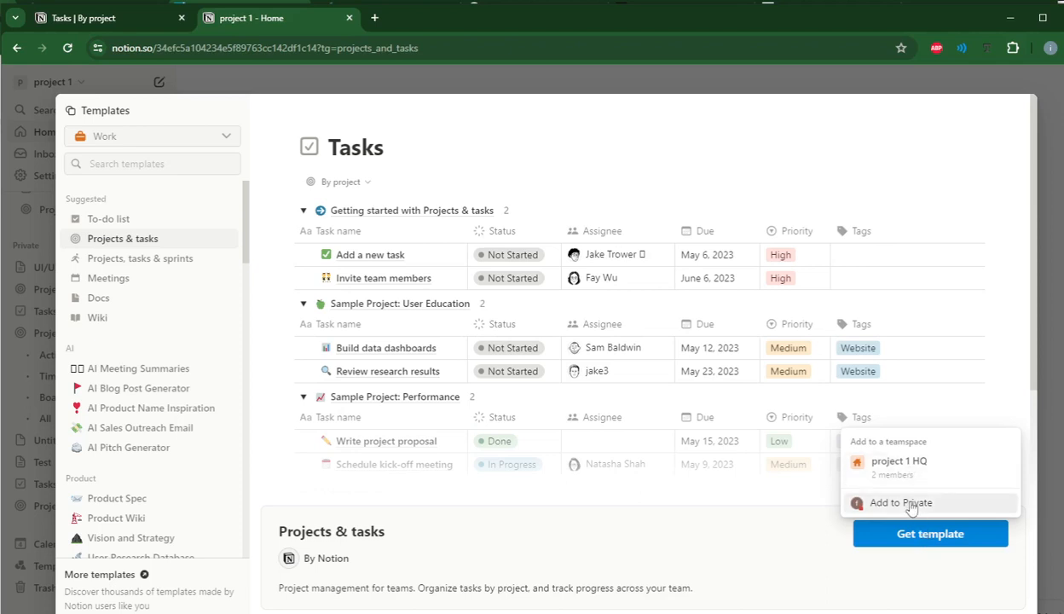
click(907, 505)
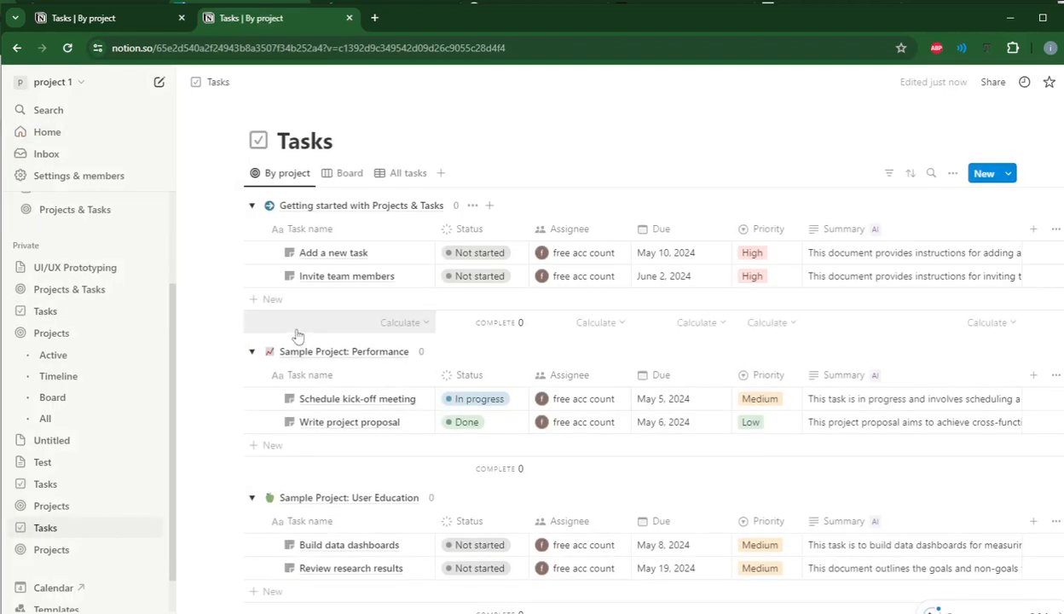
Collapse the Getting started, Performance and User Education project groups in the new Tasks database.
click(252, 207)
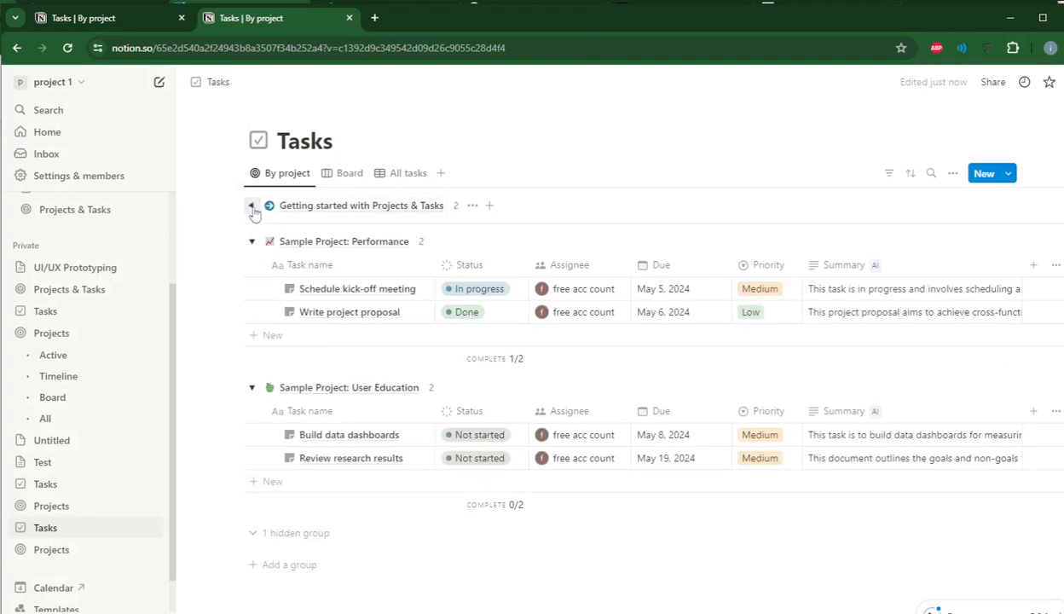
click(251, 241)
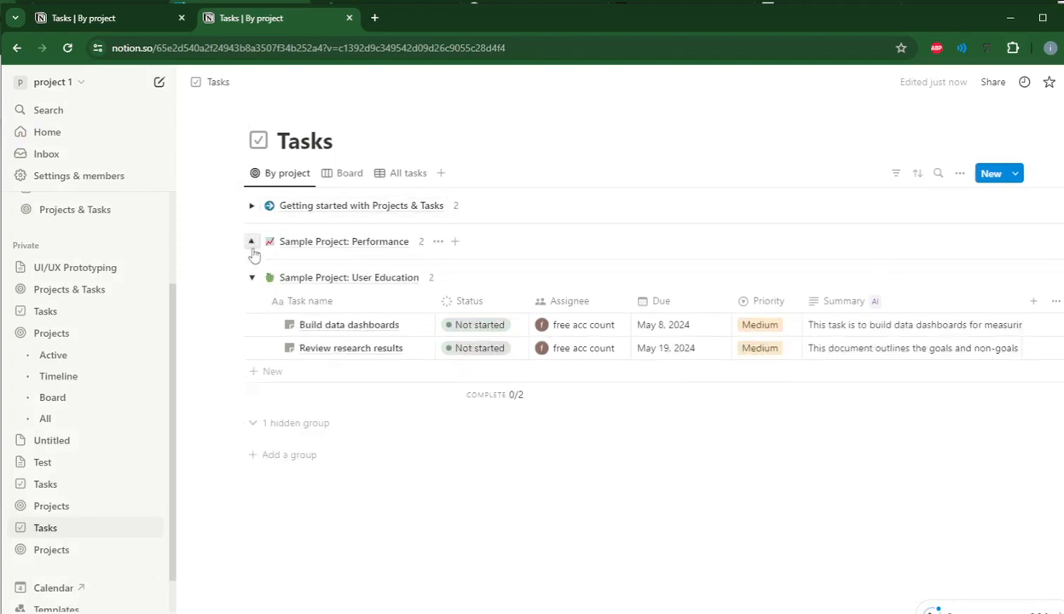
click(252, 278)
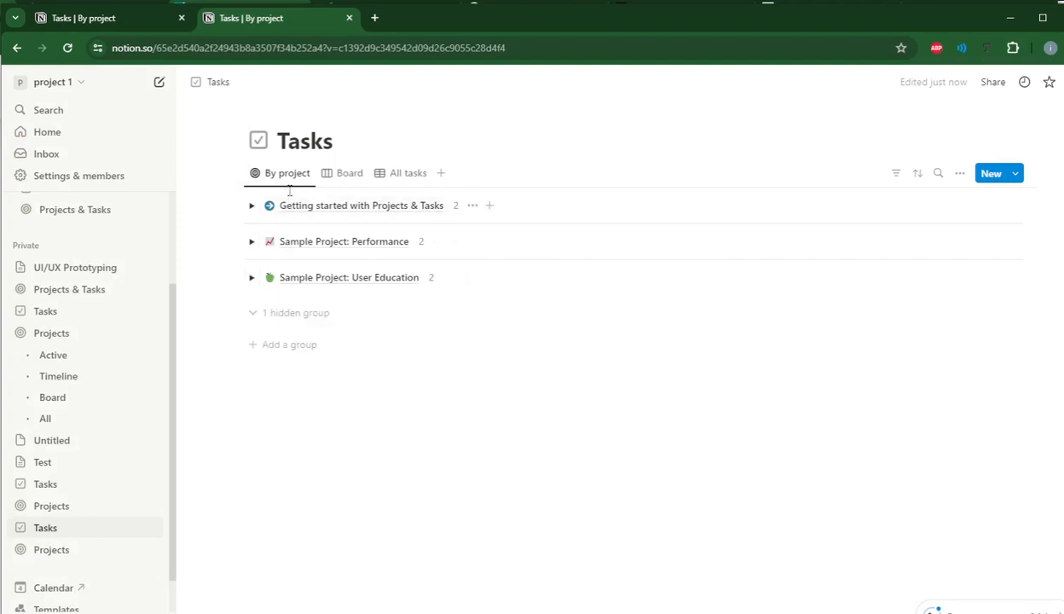
Rename the "Getting started with Projects & Tasks" project to "Planning".
click(406, 212)
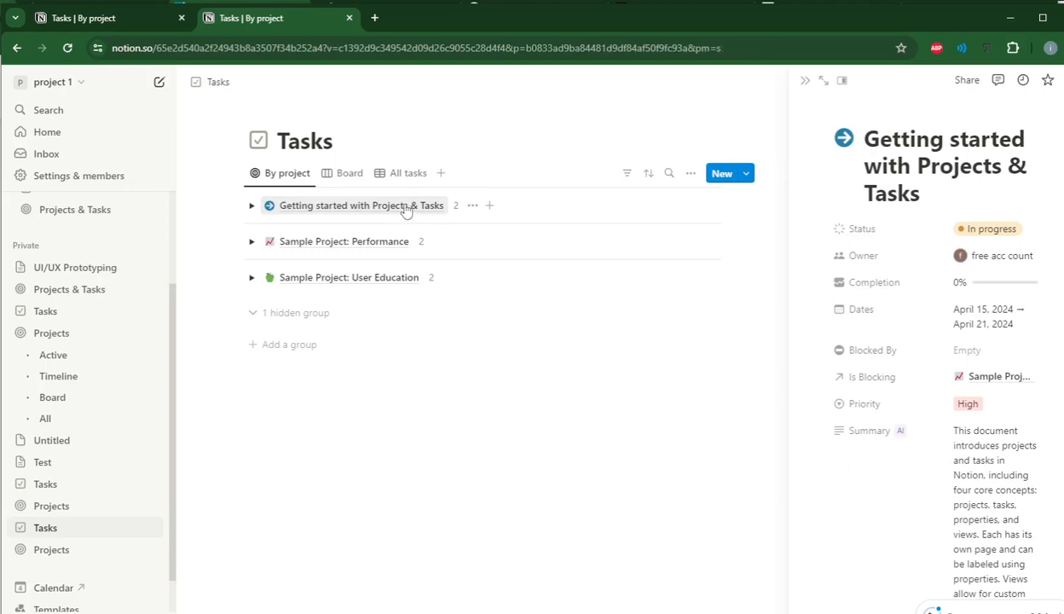
drag(922, 197, 867, 142)
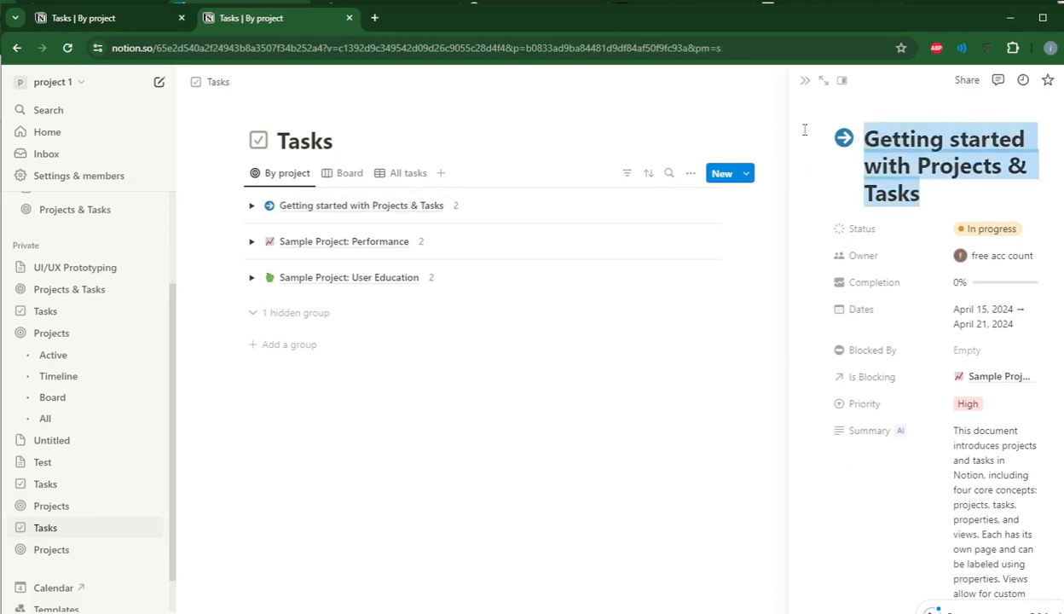
text(Planning)
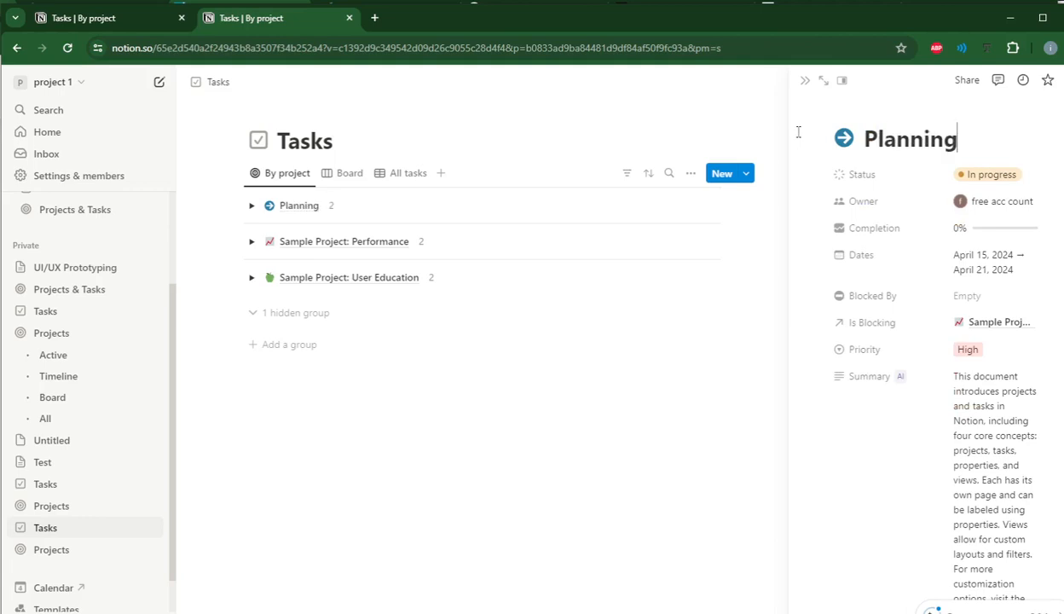
scroll(797, 131, down, 3)
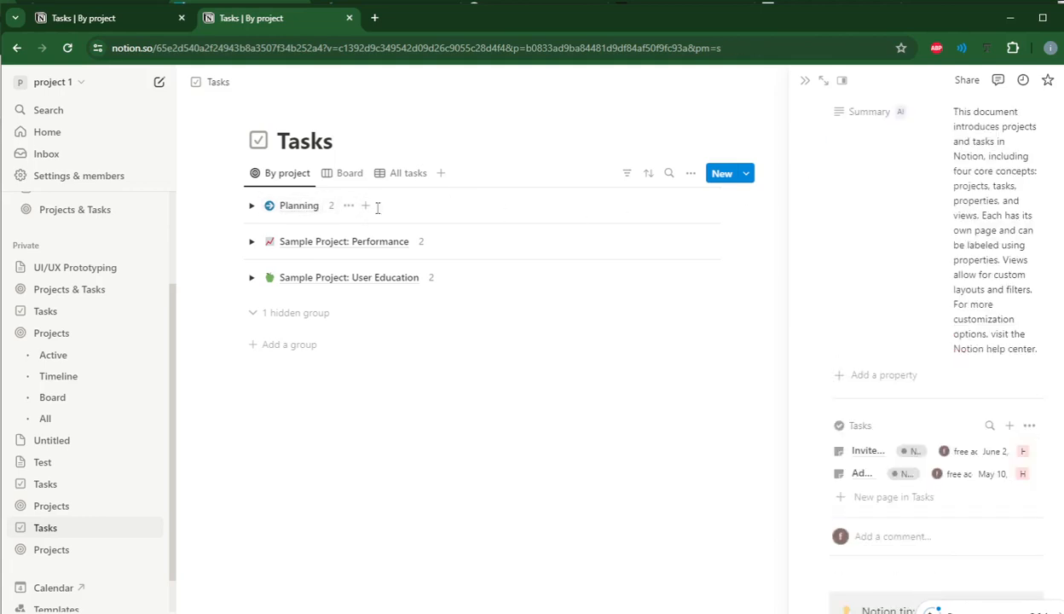
Number the Planning project by changing its title to "1.Planning".
click(648, 174)
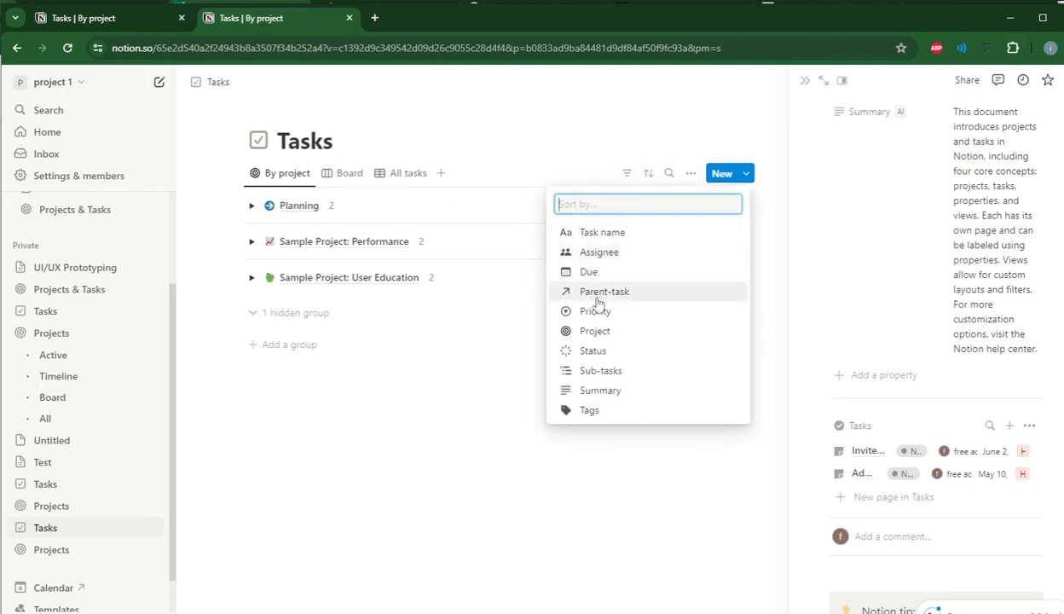
click(493, 352)
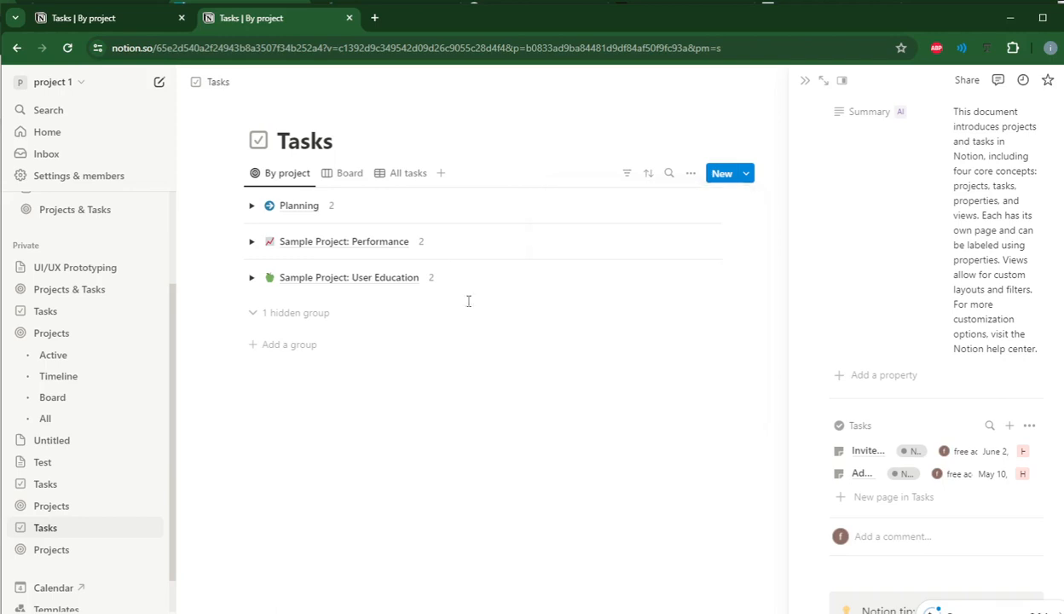
scroll(905, 152, up, 3)
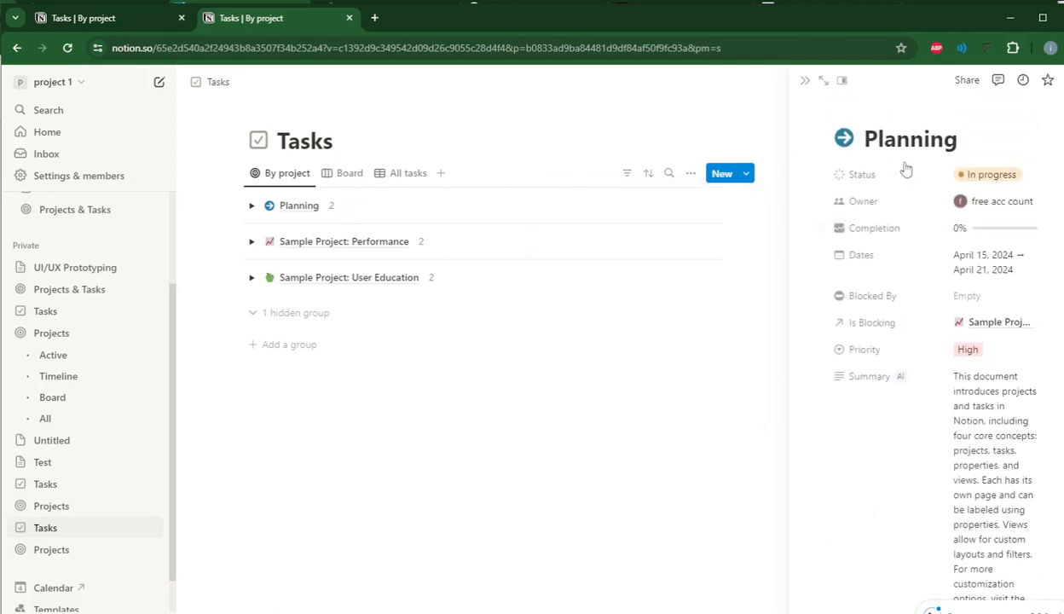
text(1)
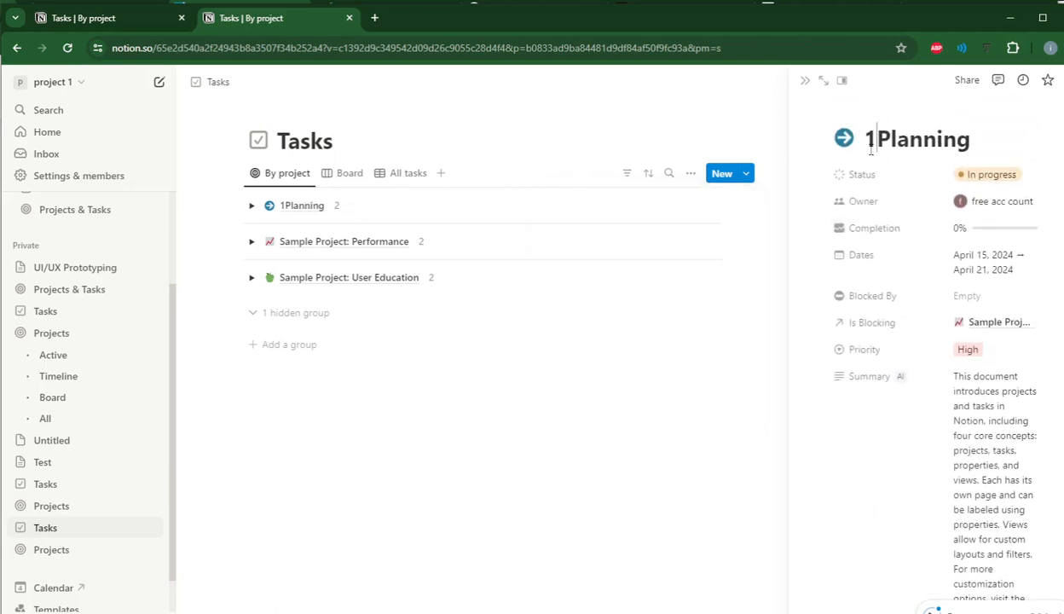
text(.)
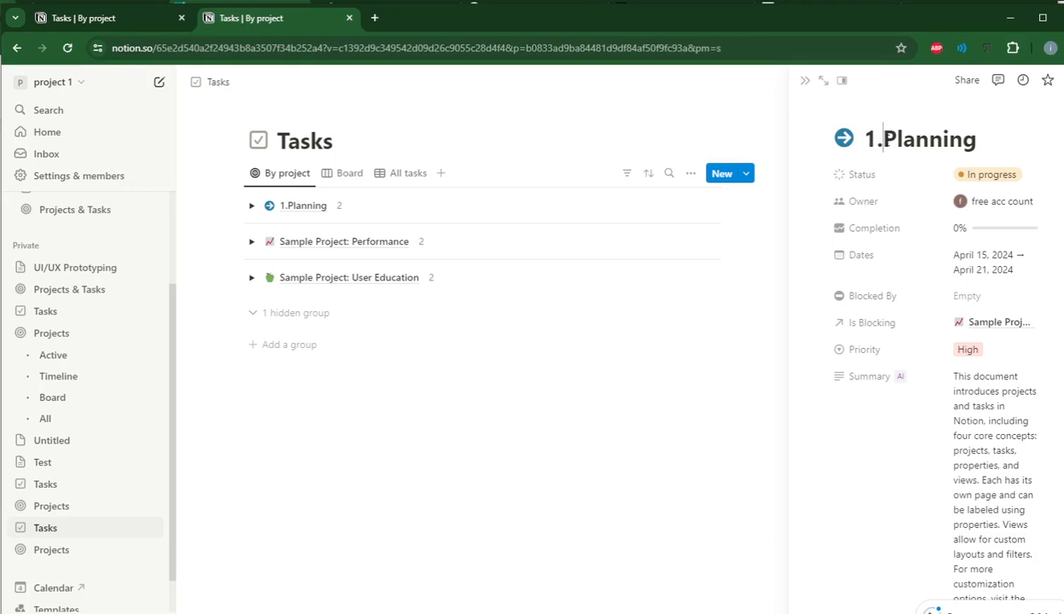
Rename the "Sample Project: Performance" project to "2.Design".
click(332, 245)
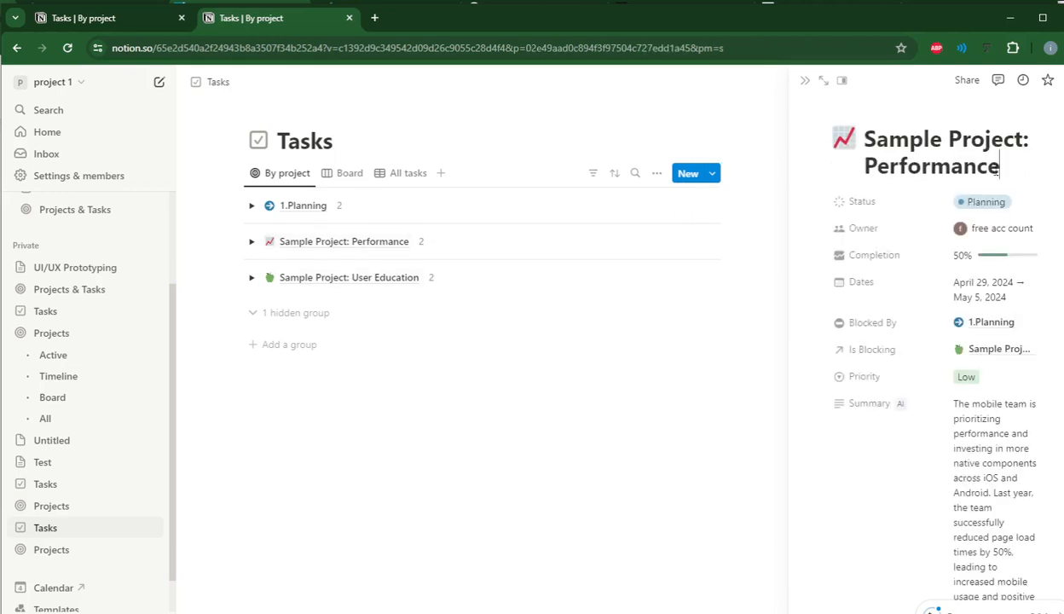
drag(1001, 166, 867, 126)
text(2.)
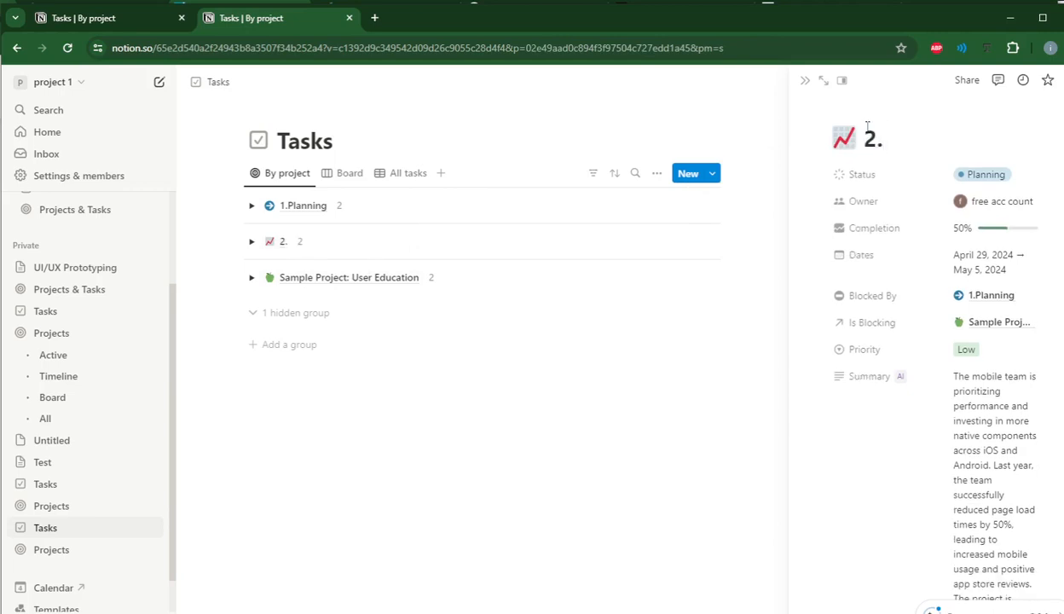
text(Deso)
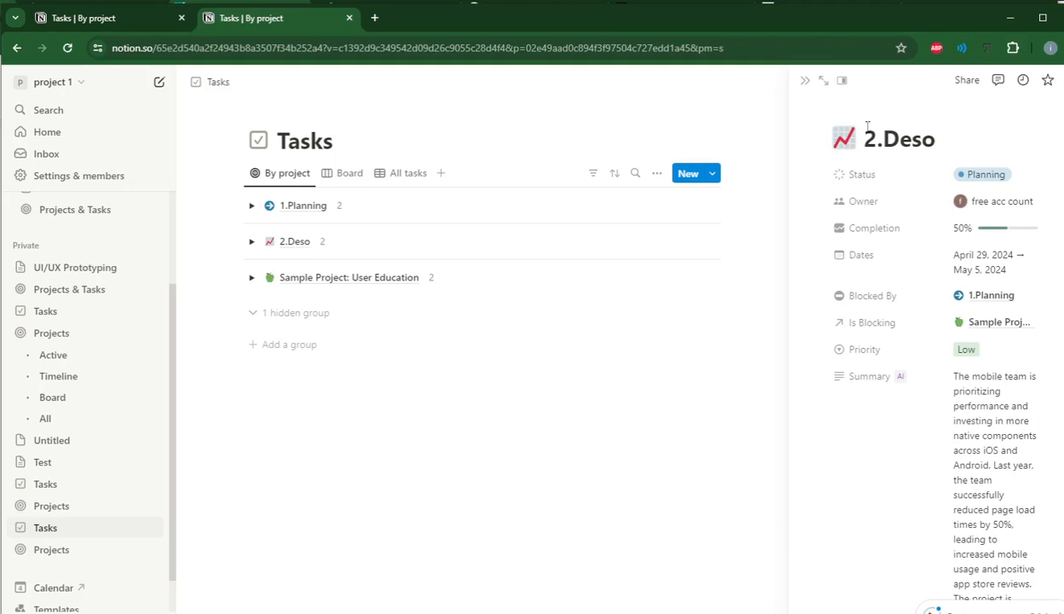
key(BackSpace)
text(ign)
scroll(865, 125, down, 4)
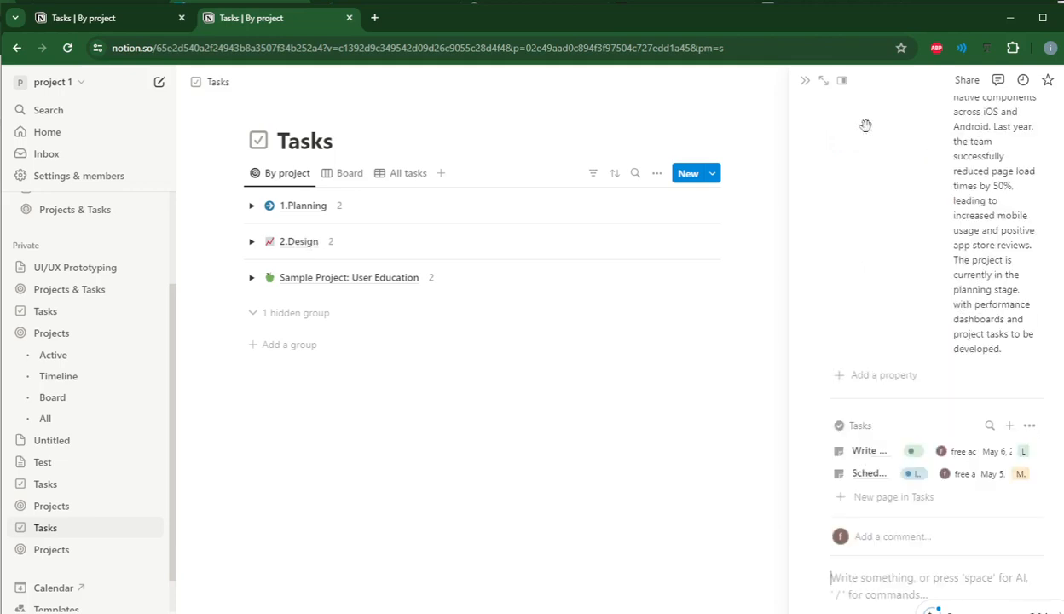
Sort the By project view of Tasks by task name in ascending order.
click(614, 173)
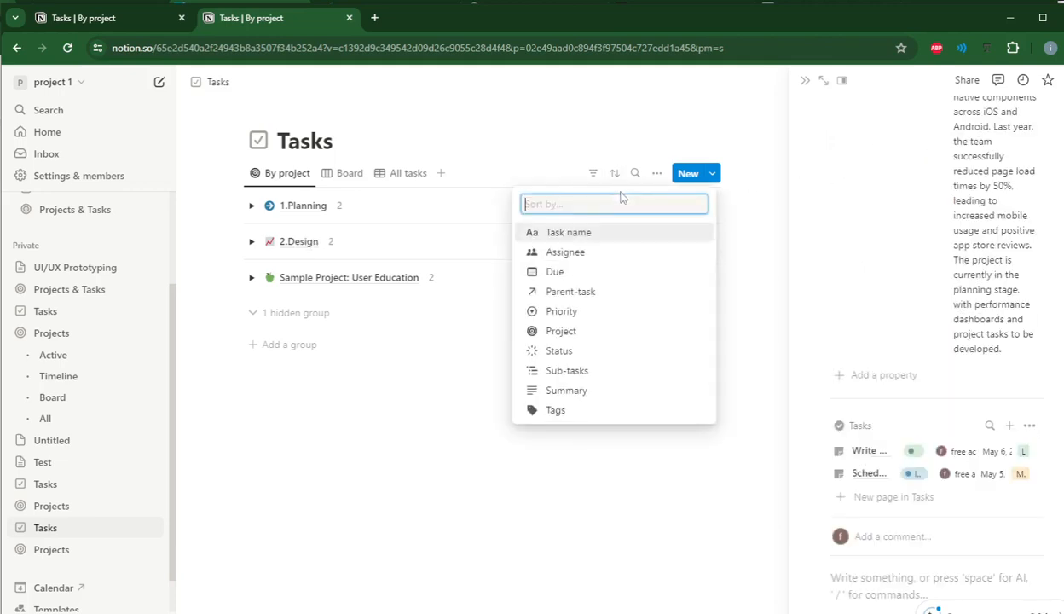
click(563, 232)
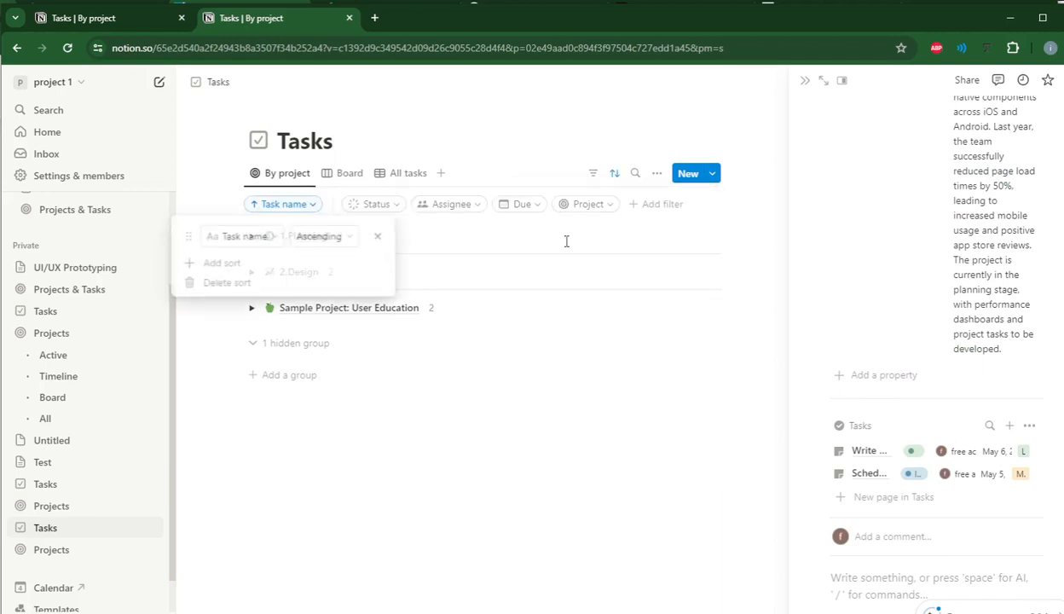
Remove the task name sort from the By project view of Tasks.
click(311, 244)
click(352, 264)
click(378, 236)
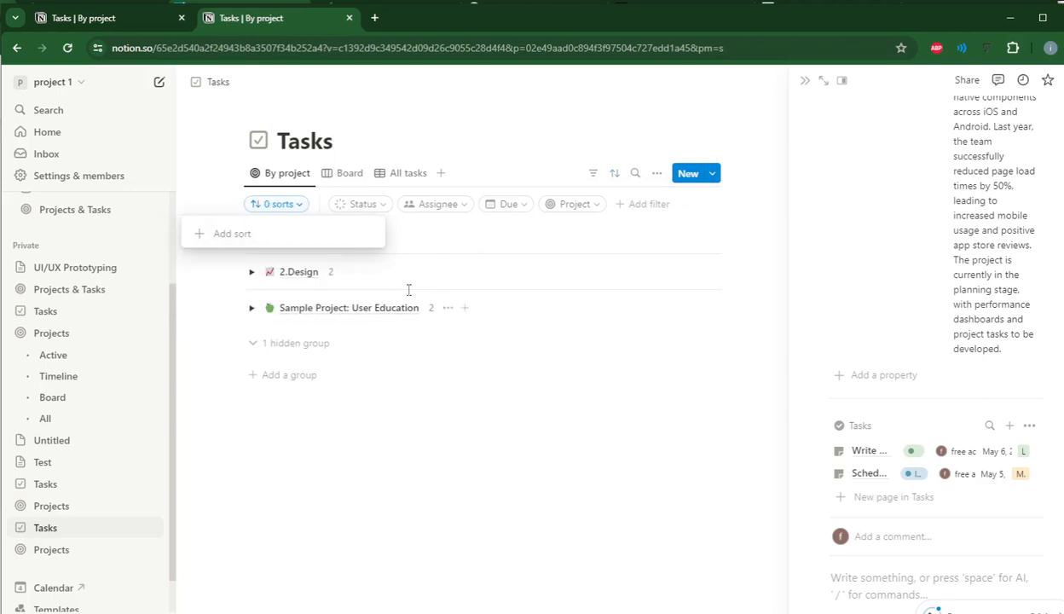
click(447, 252)
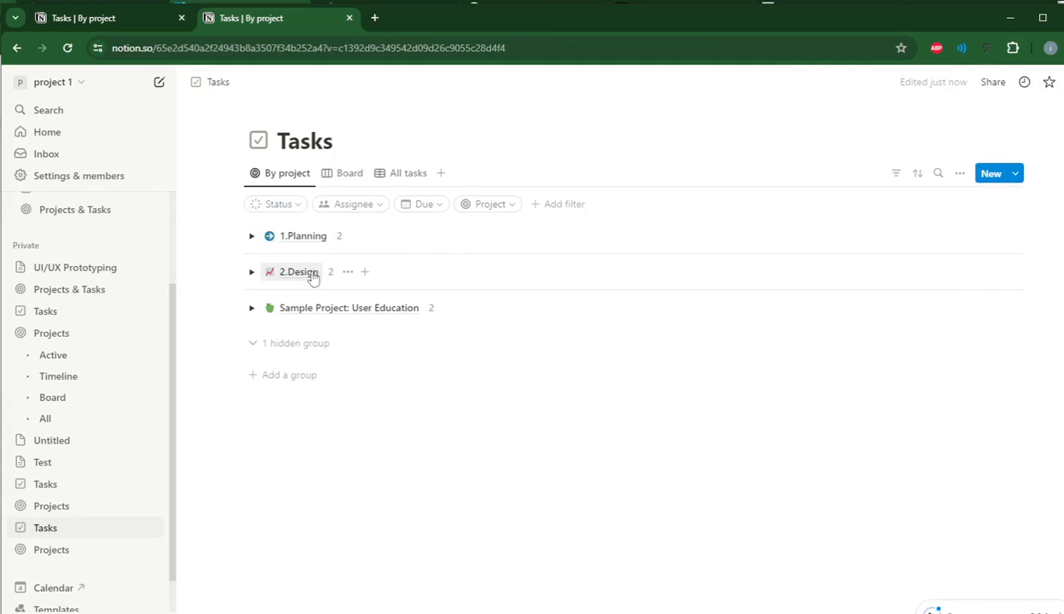
Rename the "Sample Project: User Education" project to "3.Development".
click(326, 312)
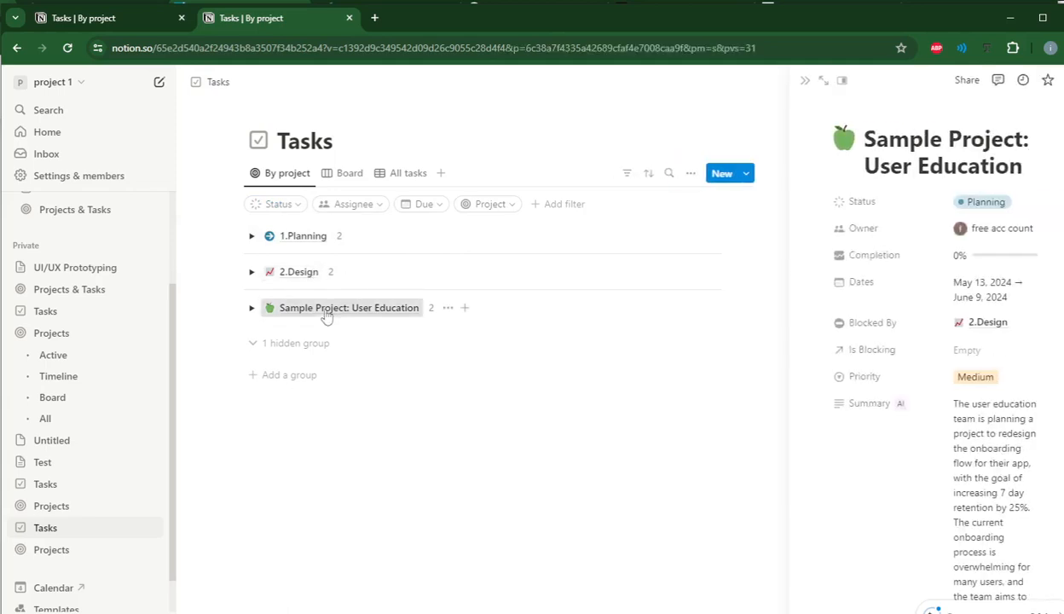
drag(1004, 170, 867, 133)
text(3.)
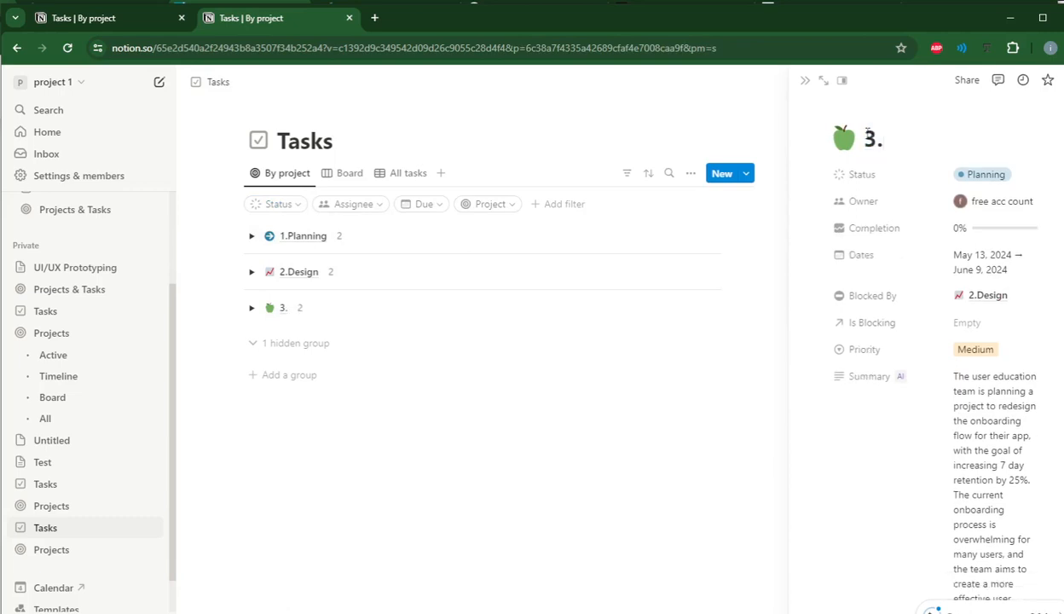
text(Develope)
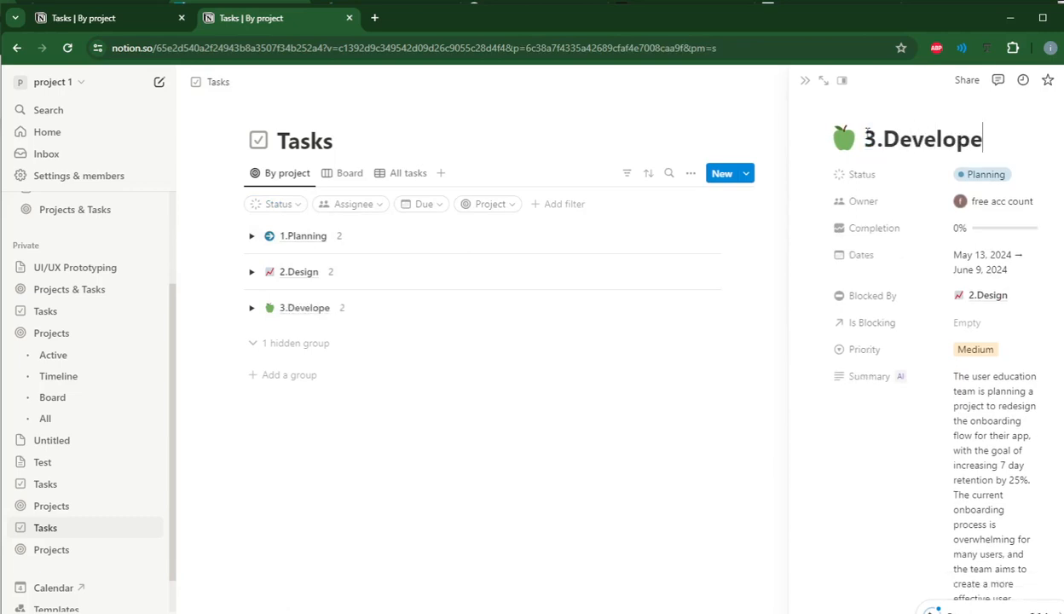
key(BackSpace)
text(ment)
key(Return)
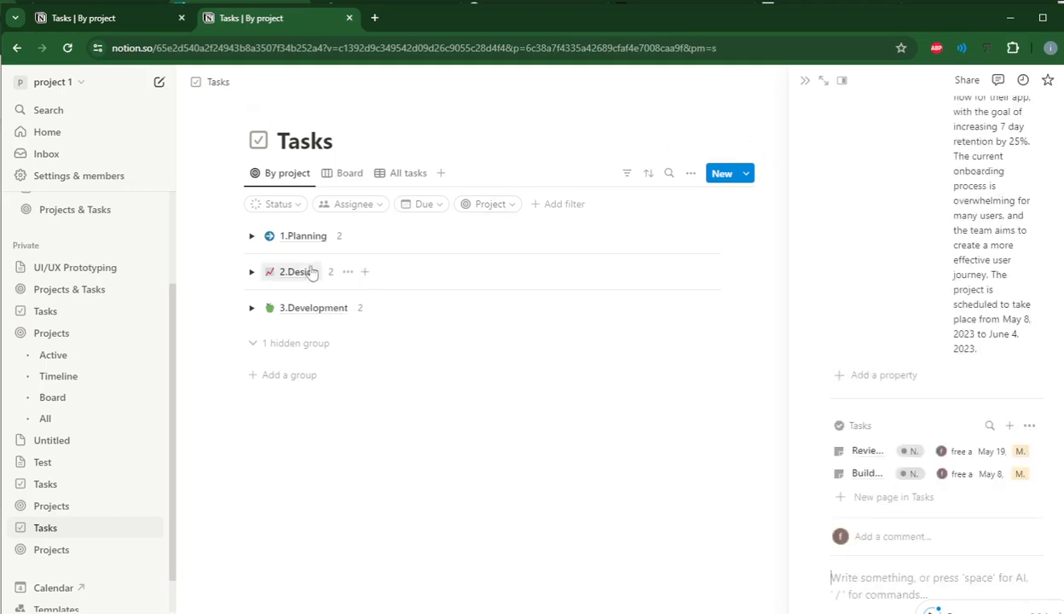
Expand the 1.Planning group and rename its "Add a new task" task to "Research".
click(251, 236)
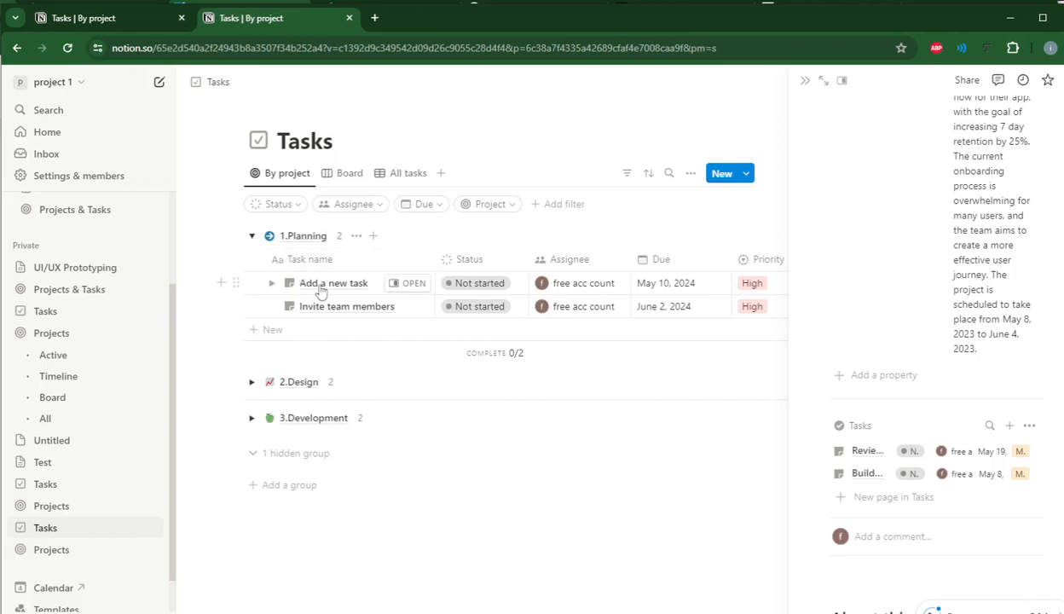
click(321, 290)
drag(343, 284, 288, 282)
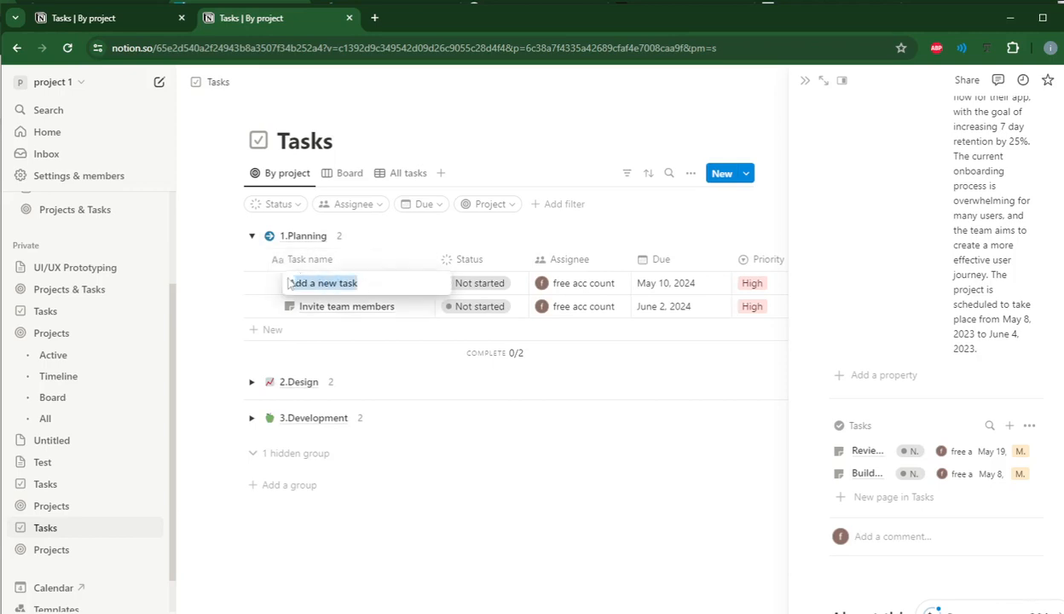
key(BackSpace)
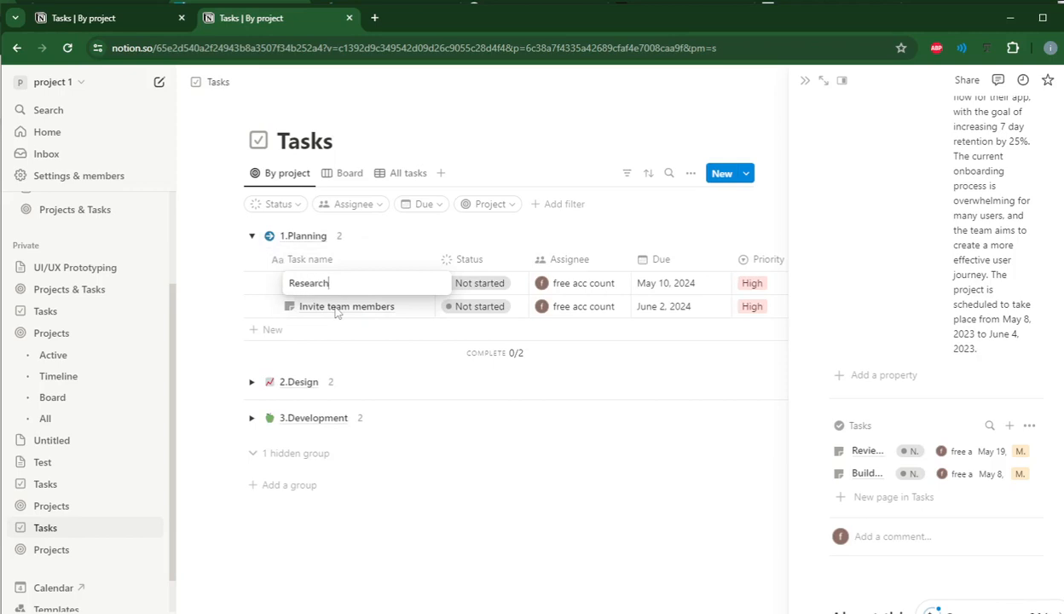
click(335, 313)
Add the first two suggested teammates as assignees of the Research task and close the project's side peek.
click(580, 282)
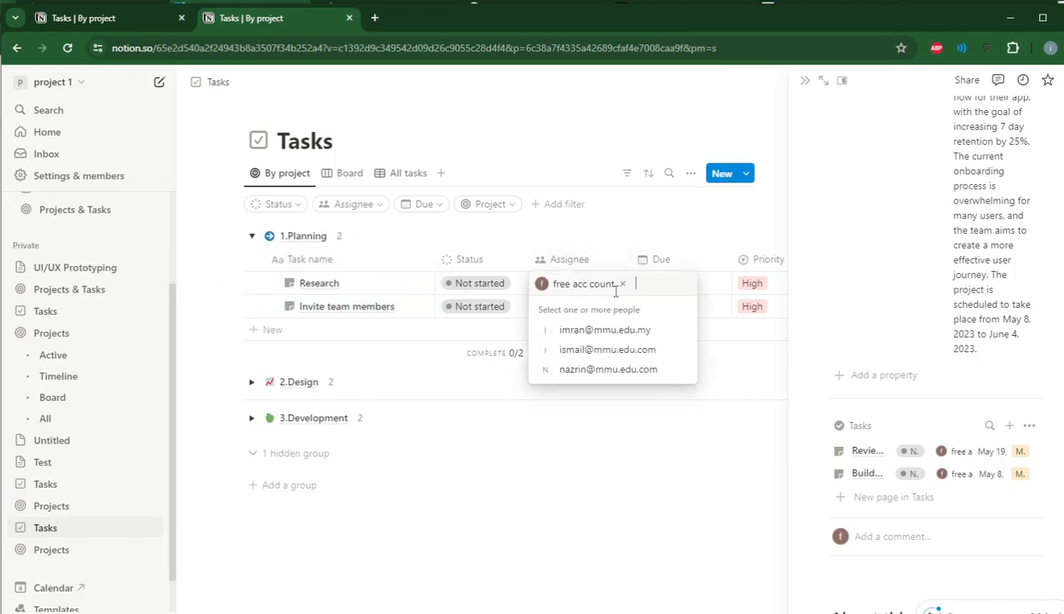
click(595, 330)
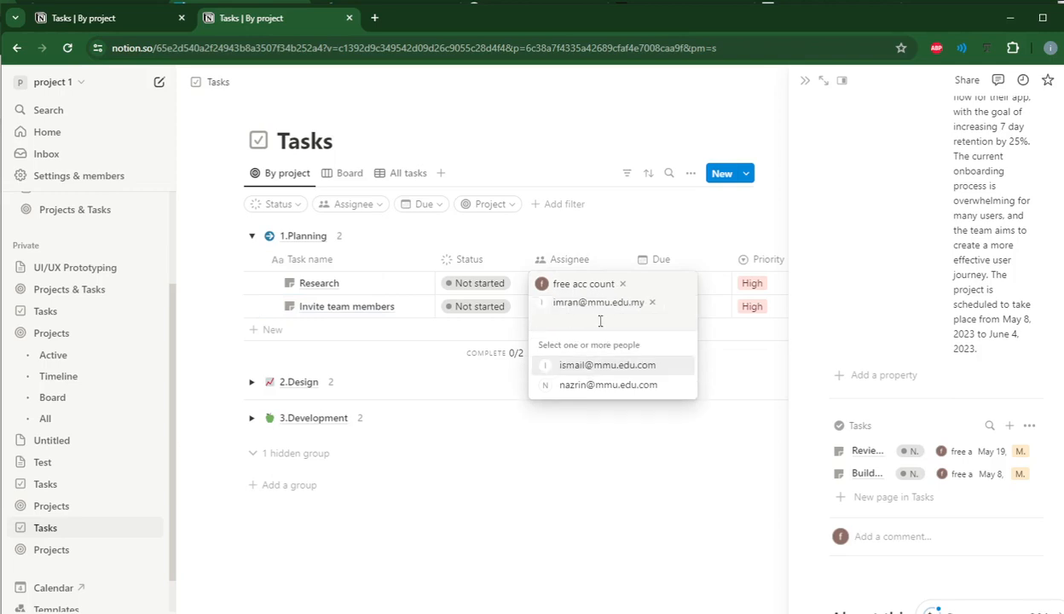
key(Return)
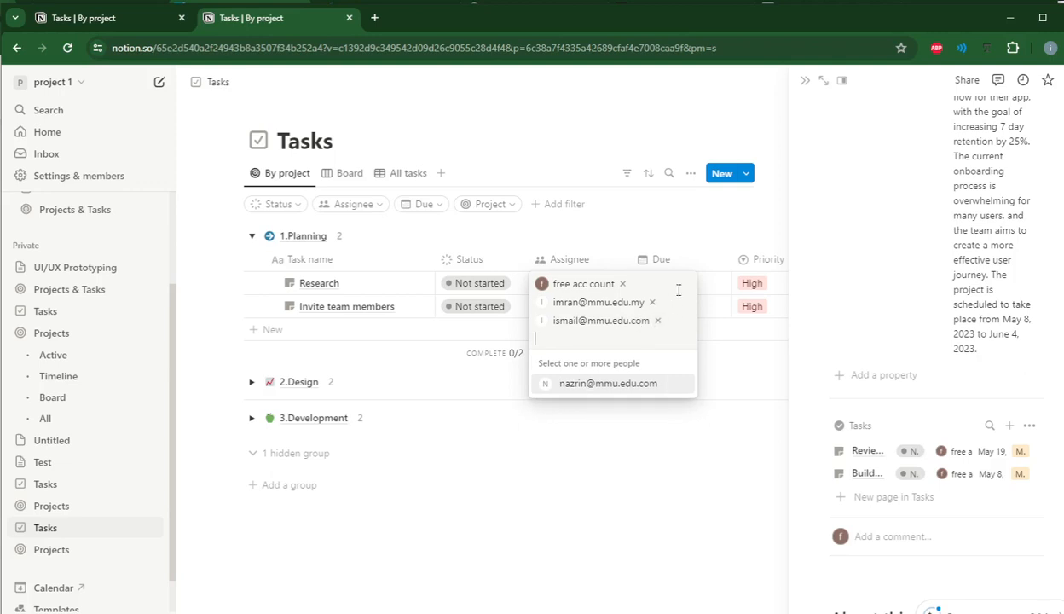
click(805, 84)
click(805, 83)
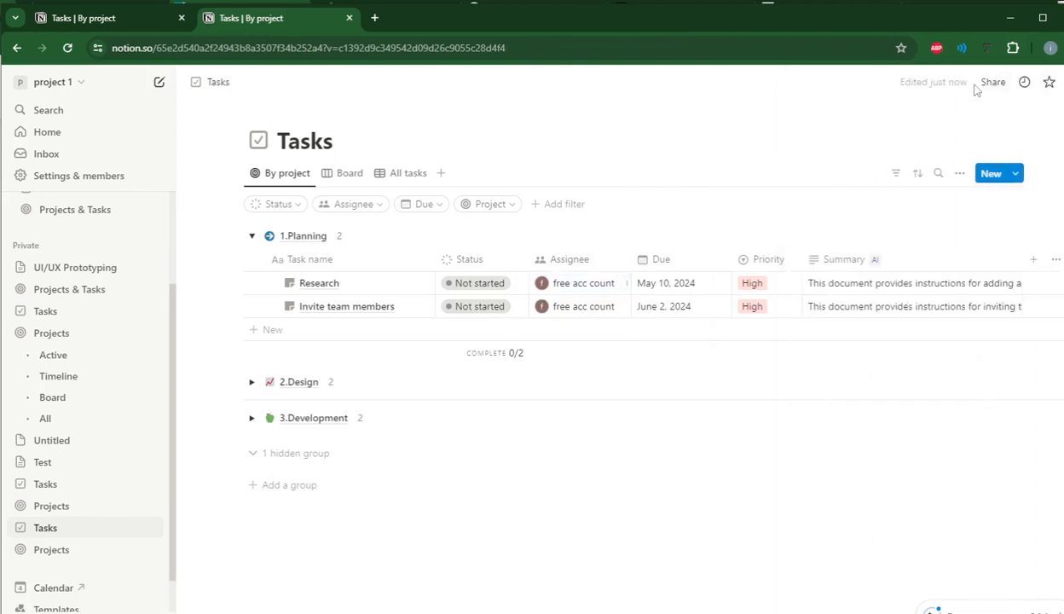
Share the Tasks page by inviting another teammate with their e-mail address.
click(987, 85)
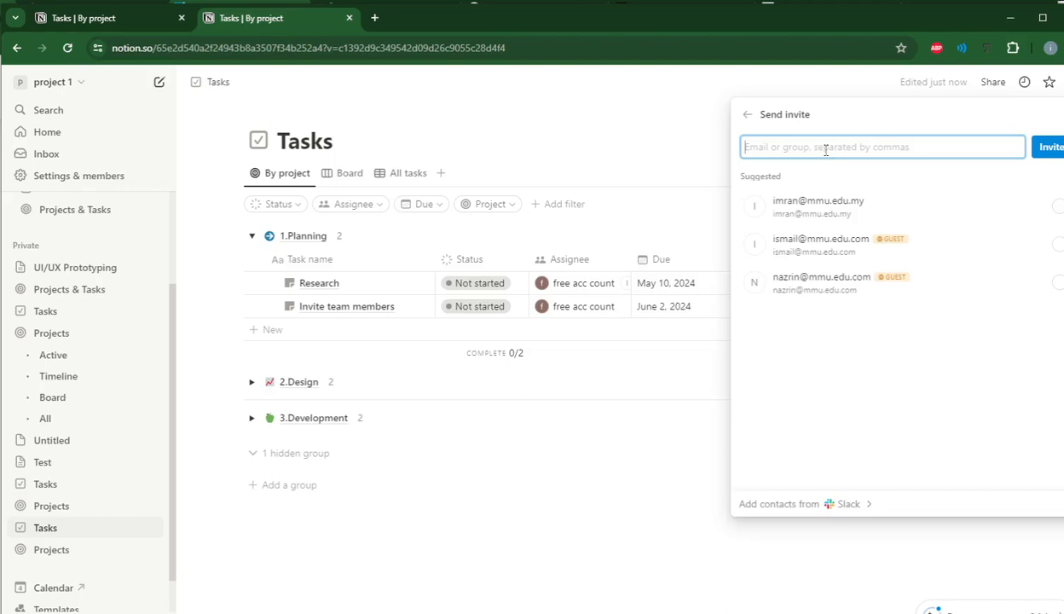
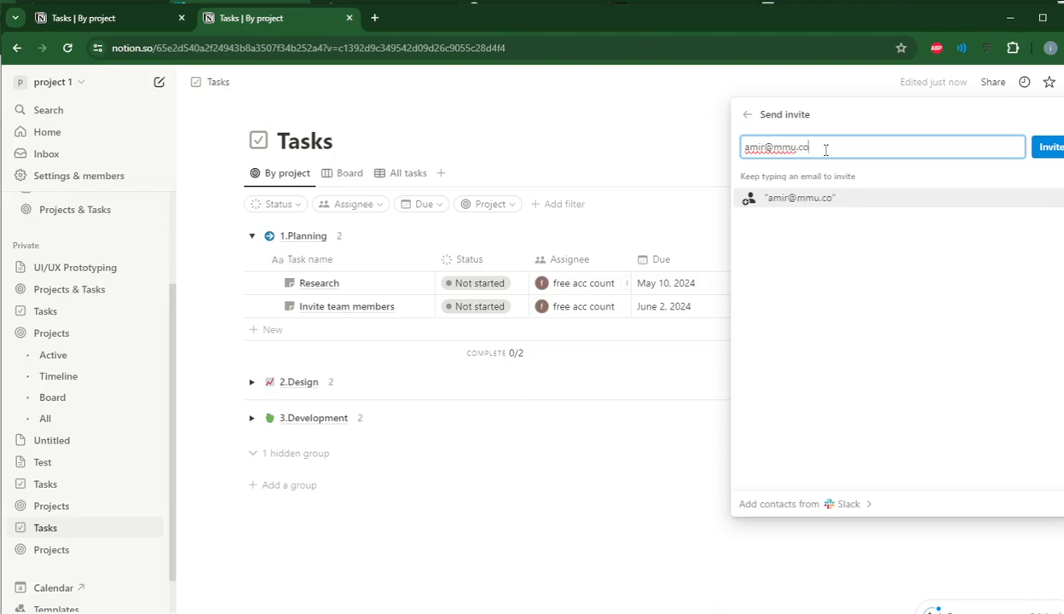
click(1045, 146)
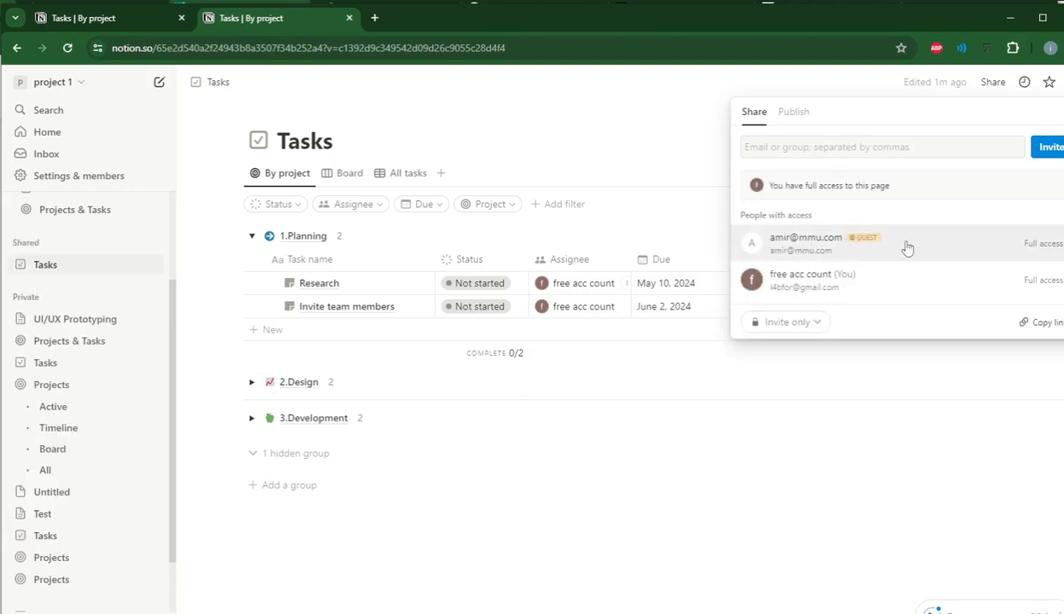
click(661, 214)
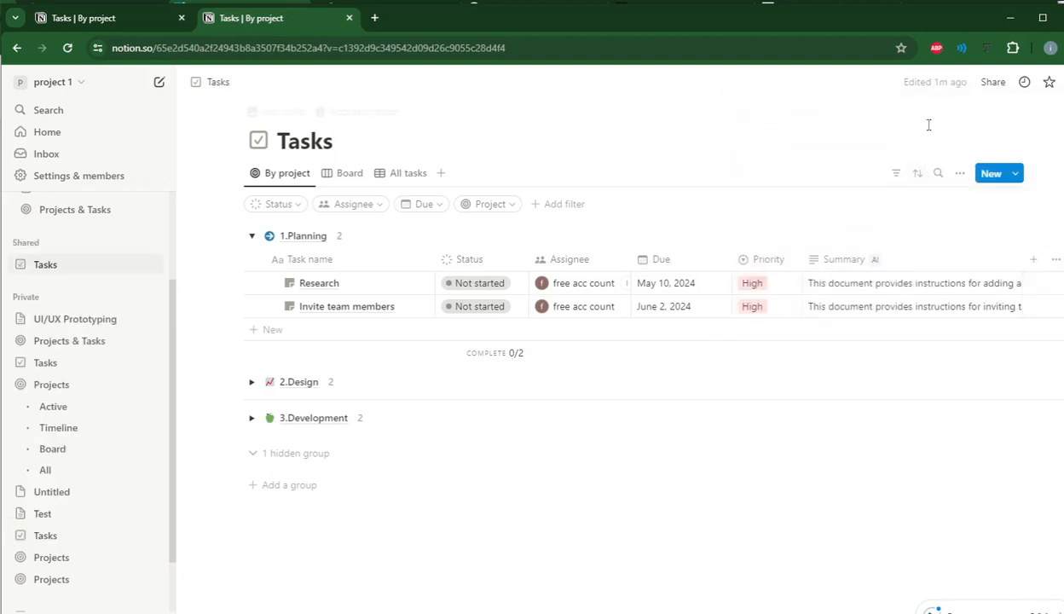
Add the newly invited teammate as a Research assignee and remove the account owner and the first added teammate.
click(607, 286)
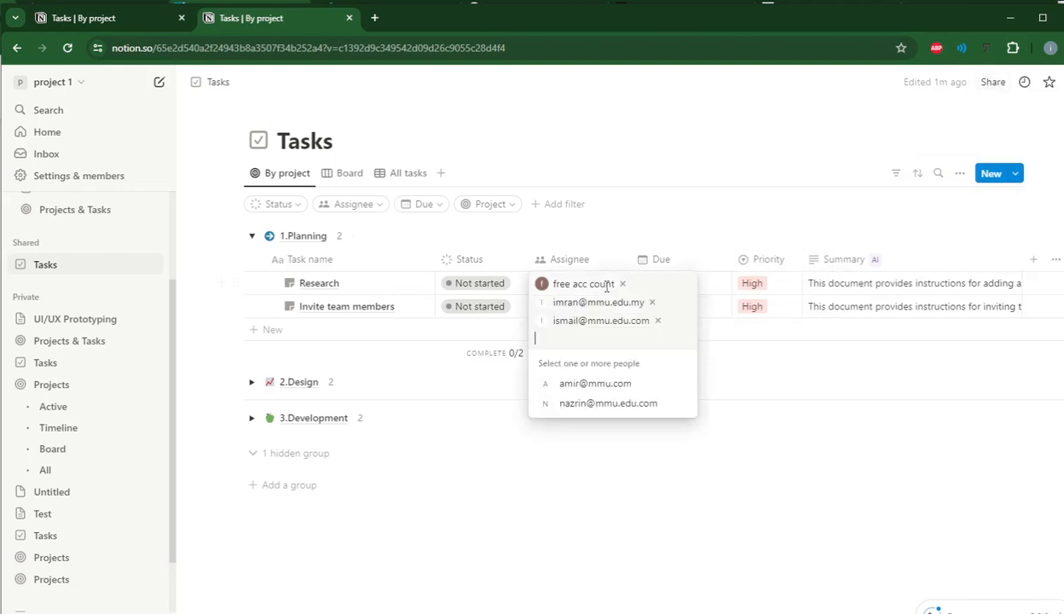
click(594, 384)
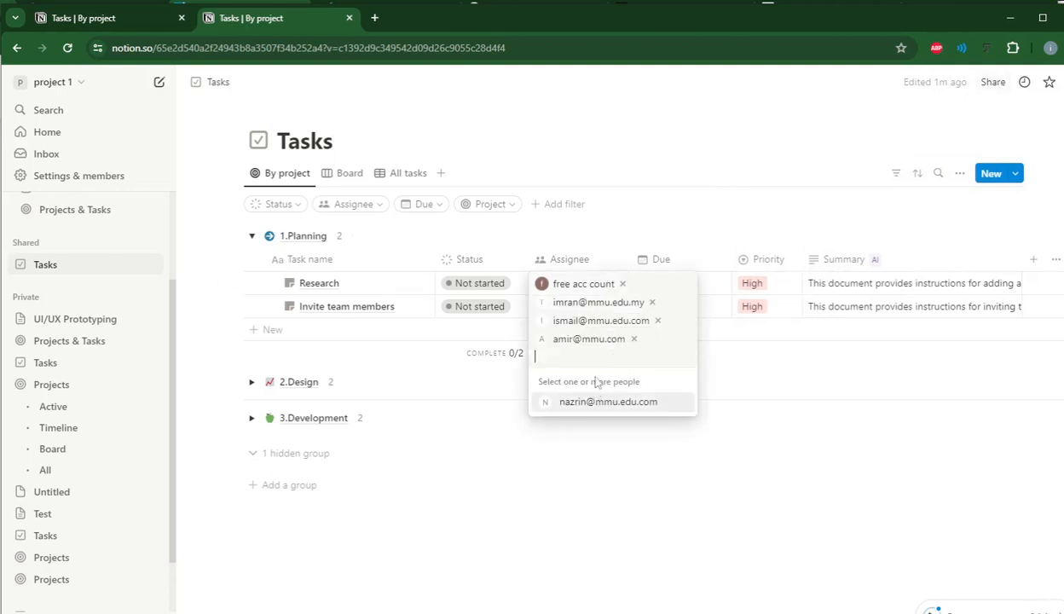
click(623, 284)
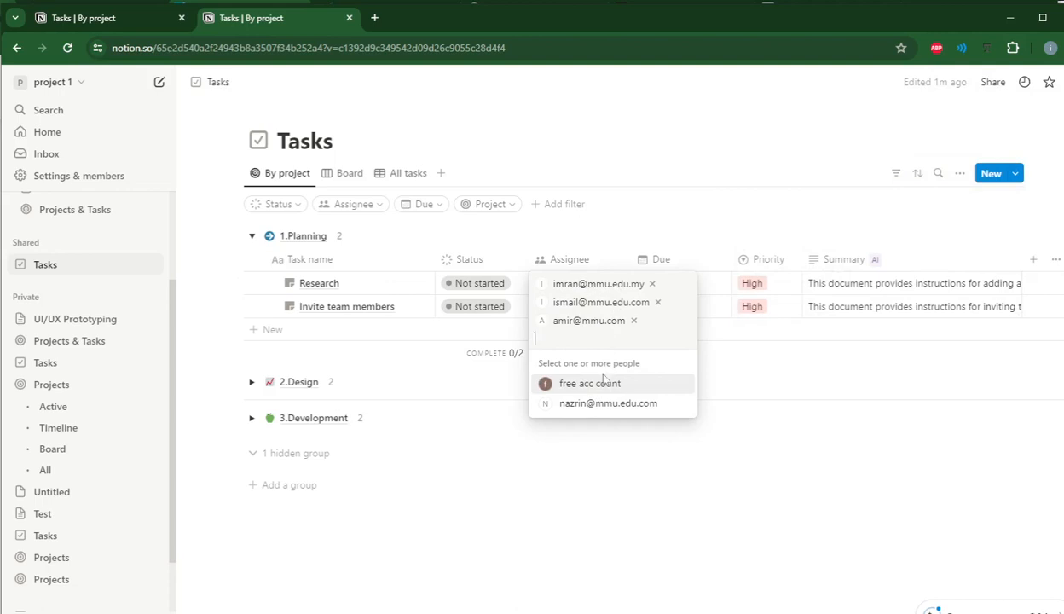
click(652, 284)
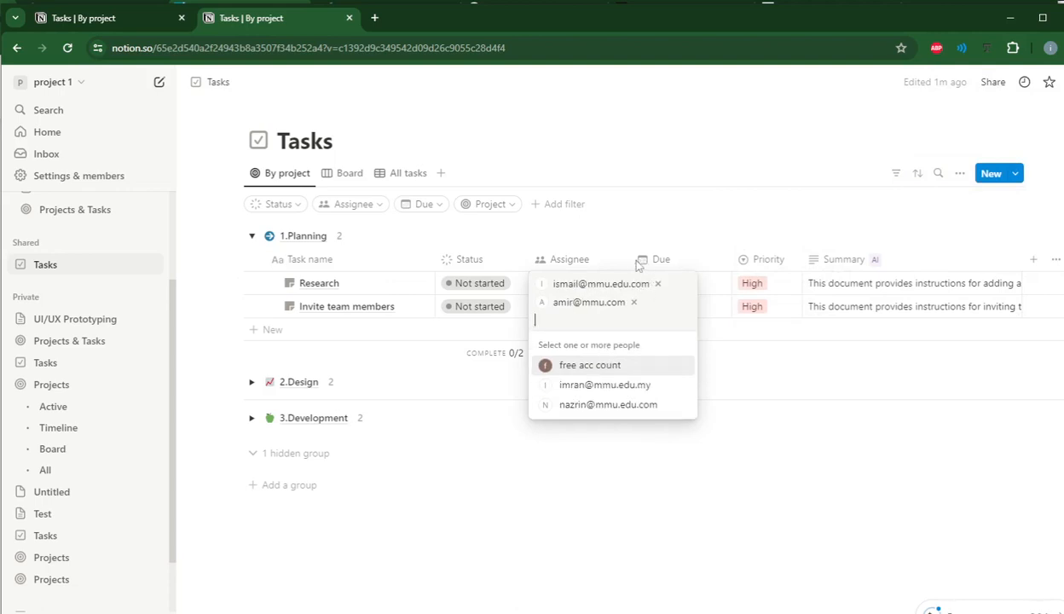
key(Escape)
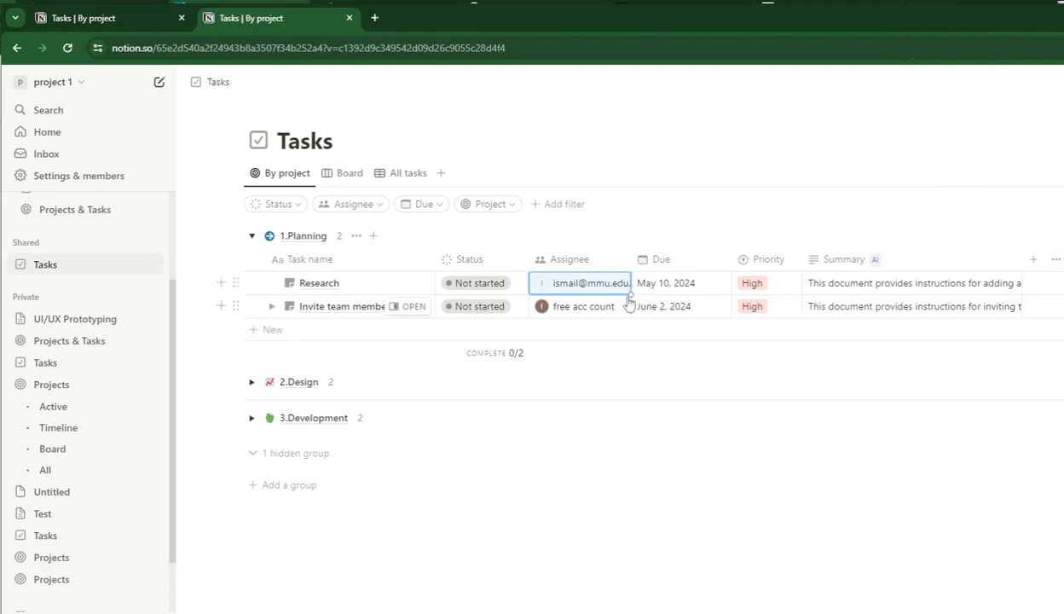
click(588, 266)
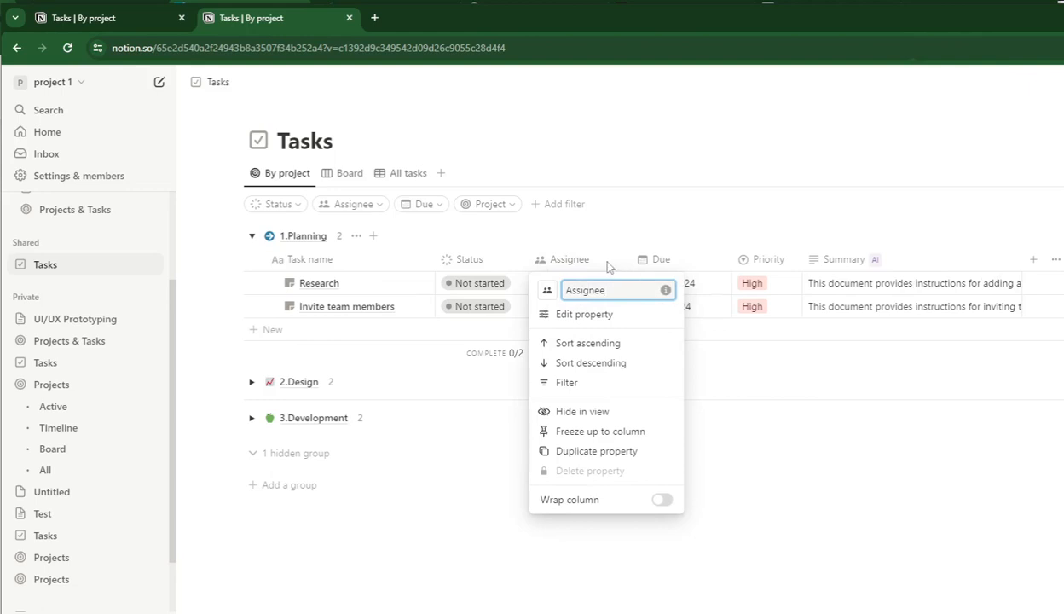
click(708, 417)
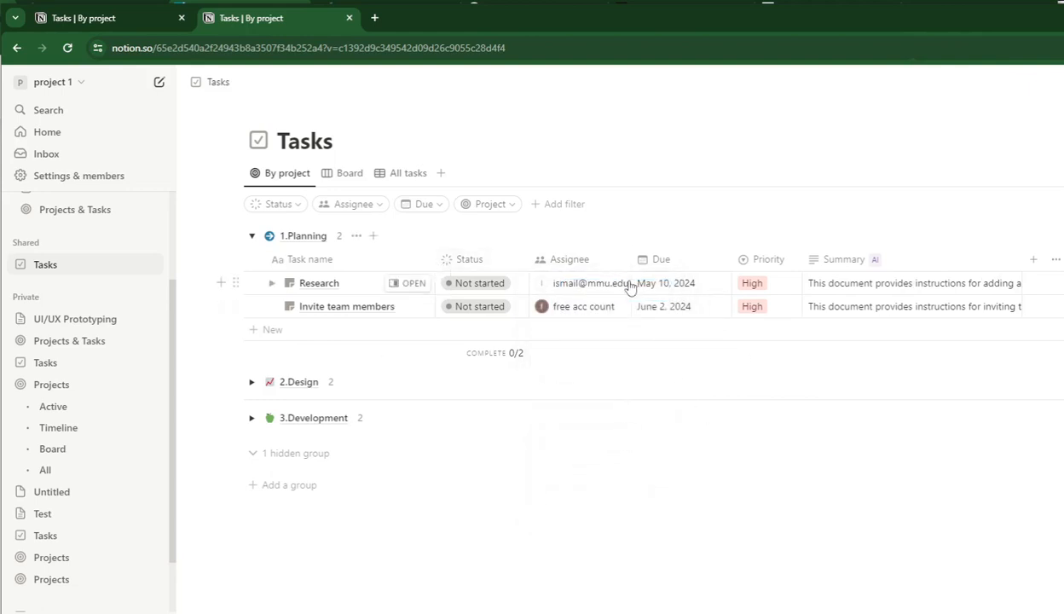
Expand the 2.Design and 3.Development groups, and open the Research task in side peek.
click(252, 382)
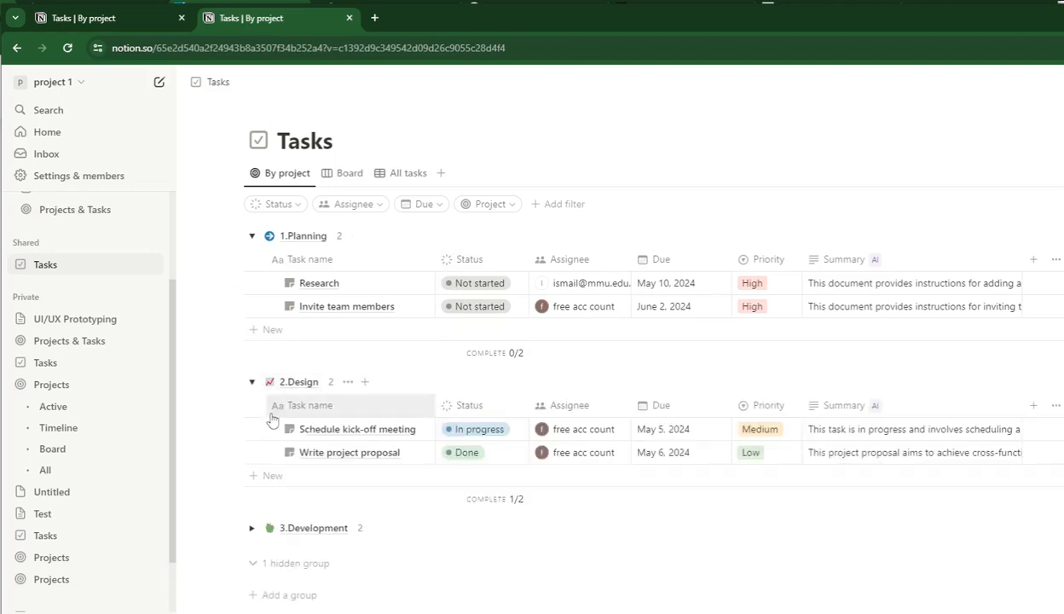
click(251, 527)
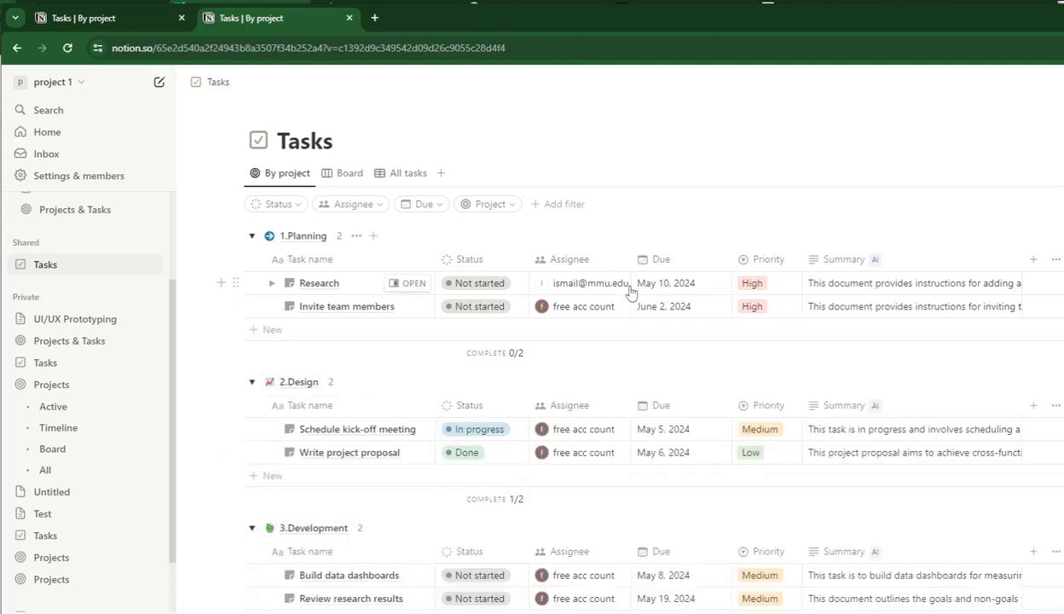
click(415, 282)
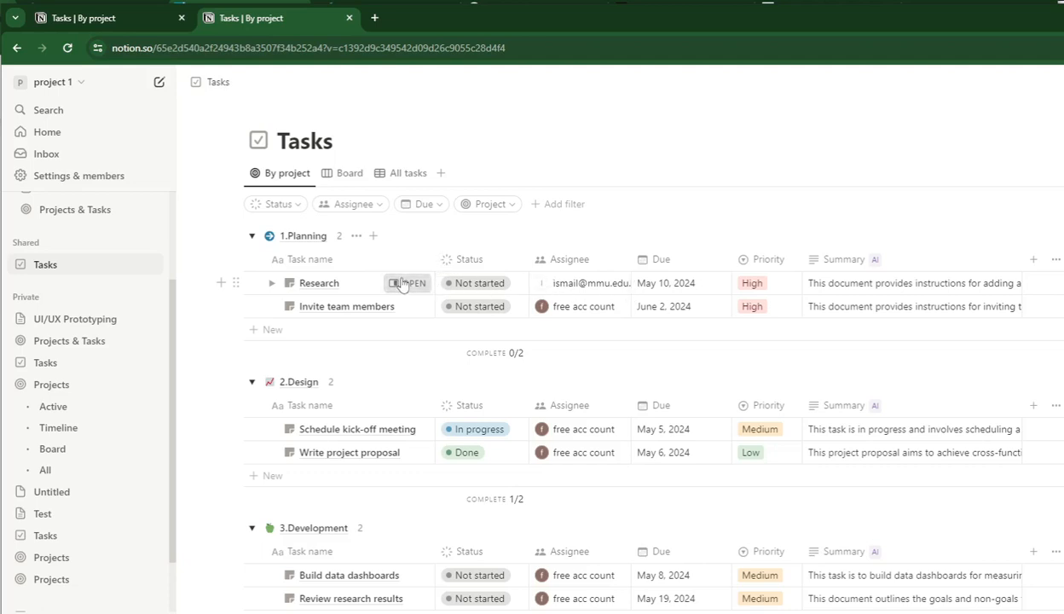
click(627, 292)
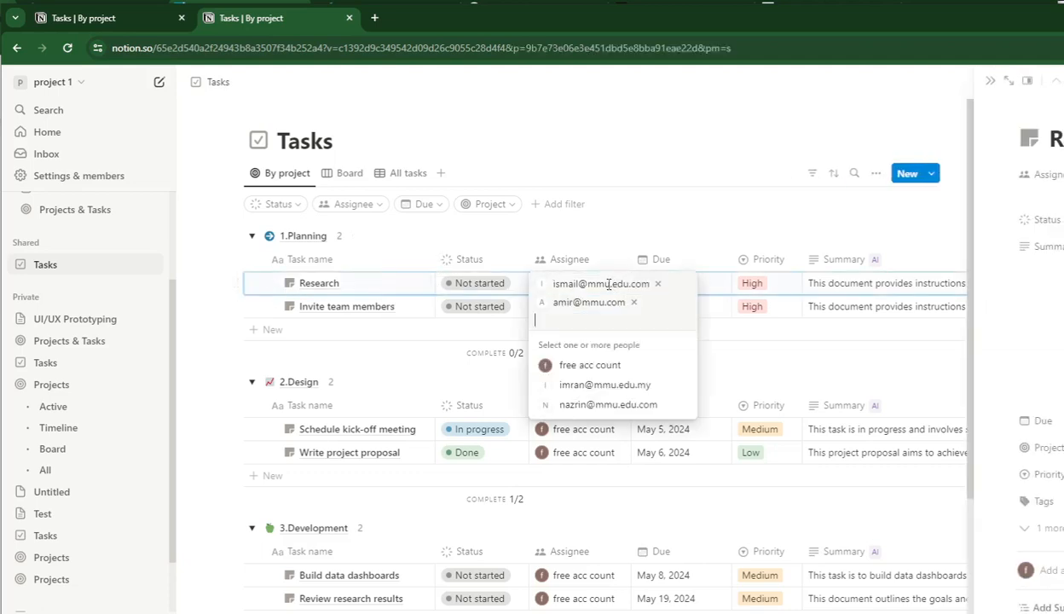
click(607, 237)
Turn on an end date for the Research task's due date and set the range from May 1 to May 8, 2024.
click(694, 292)
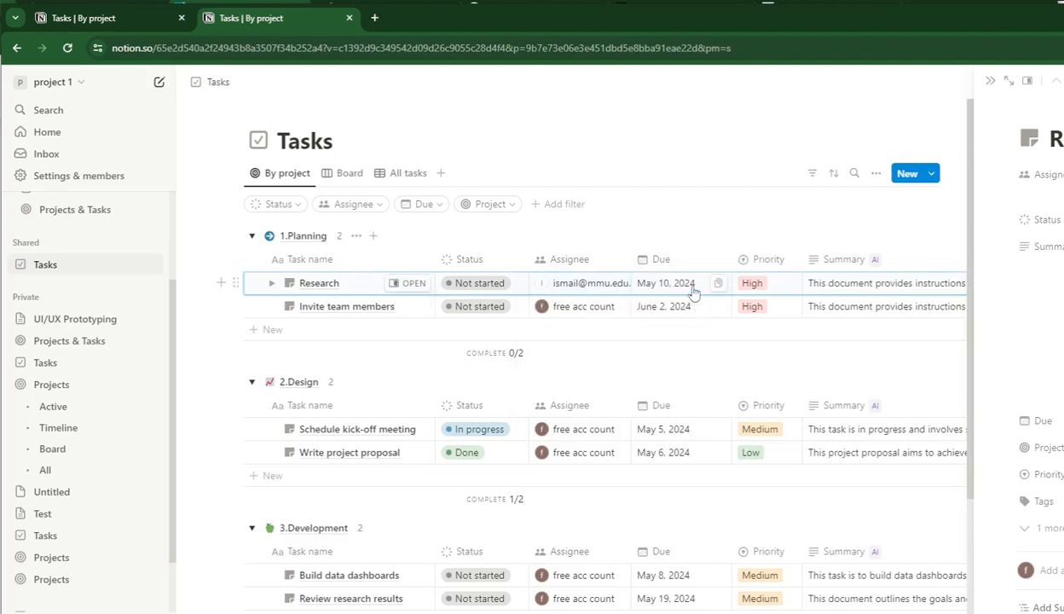
click(694, 291)
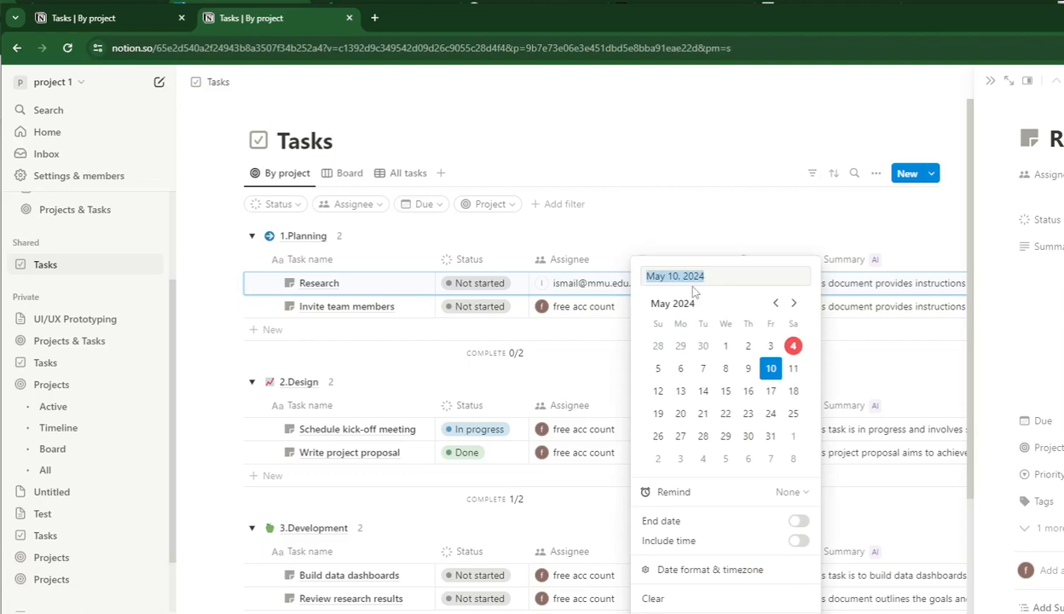
click(797, 522)
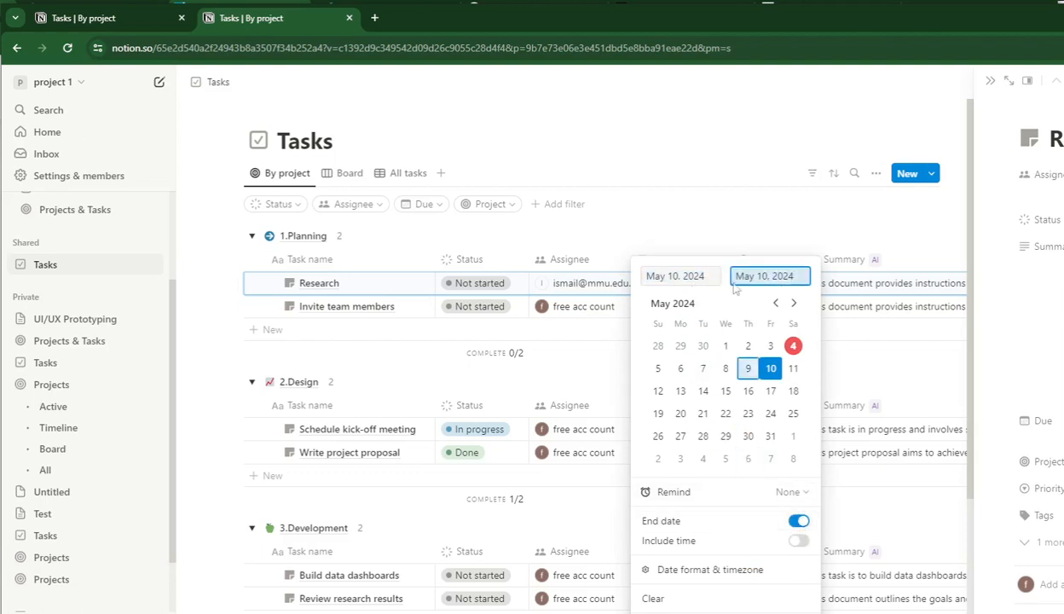
click(688, 277)
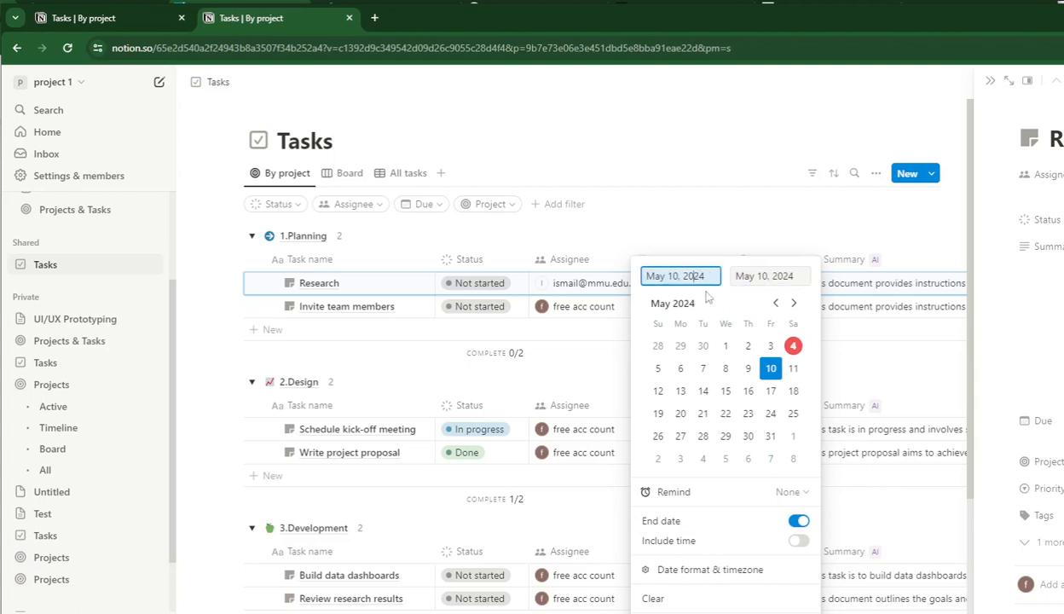
click(725, 347)
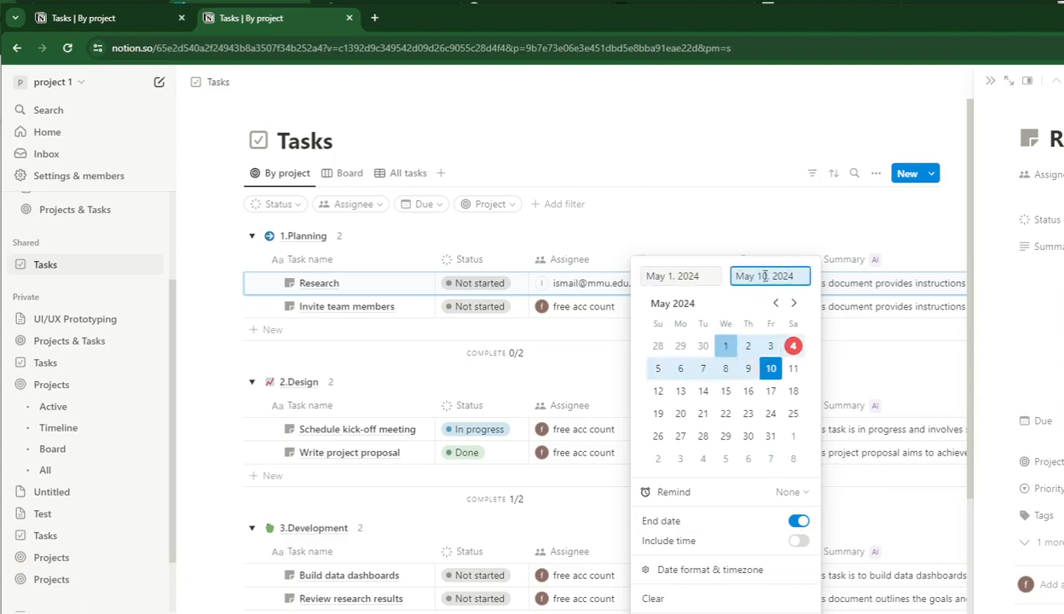
click(725, 369)
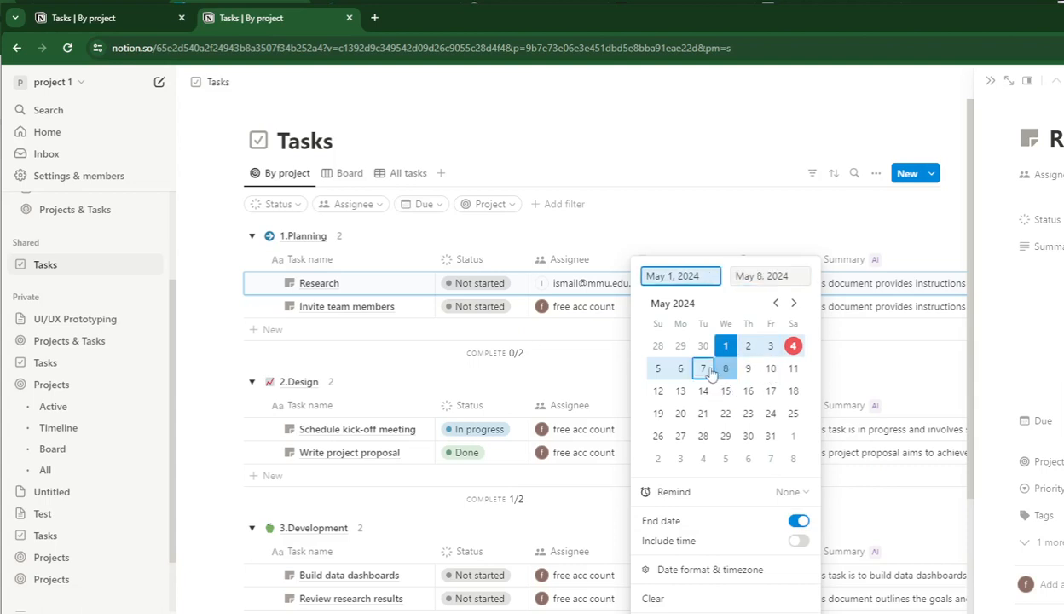
Set the Research task's due date range to May 1 through May 7, 2024.
click(702, 368)
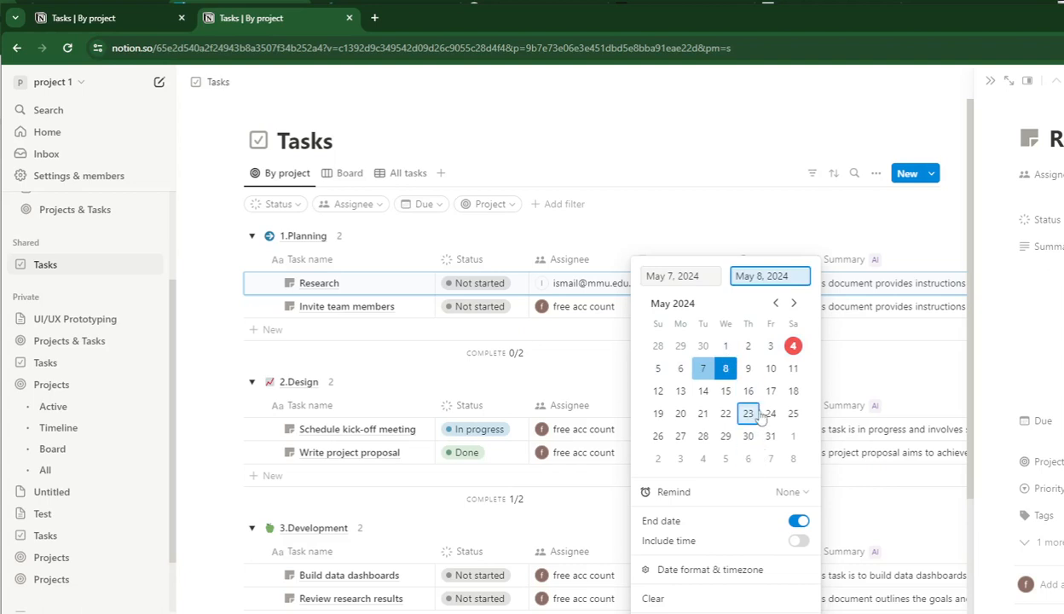
click(725, 345)
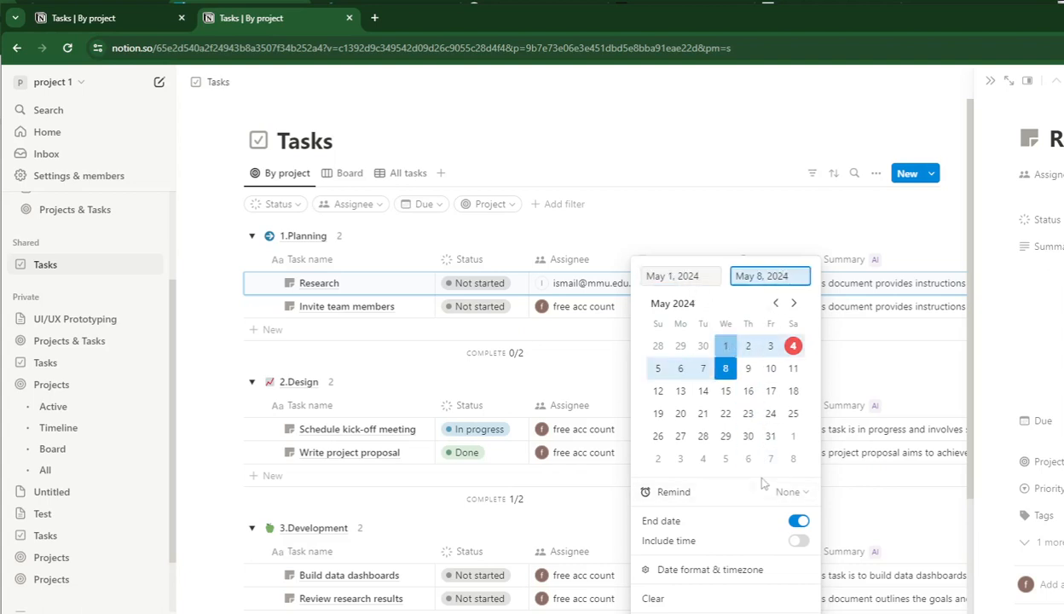
click(725, 345)
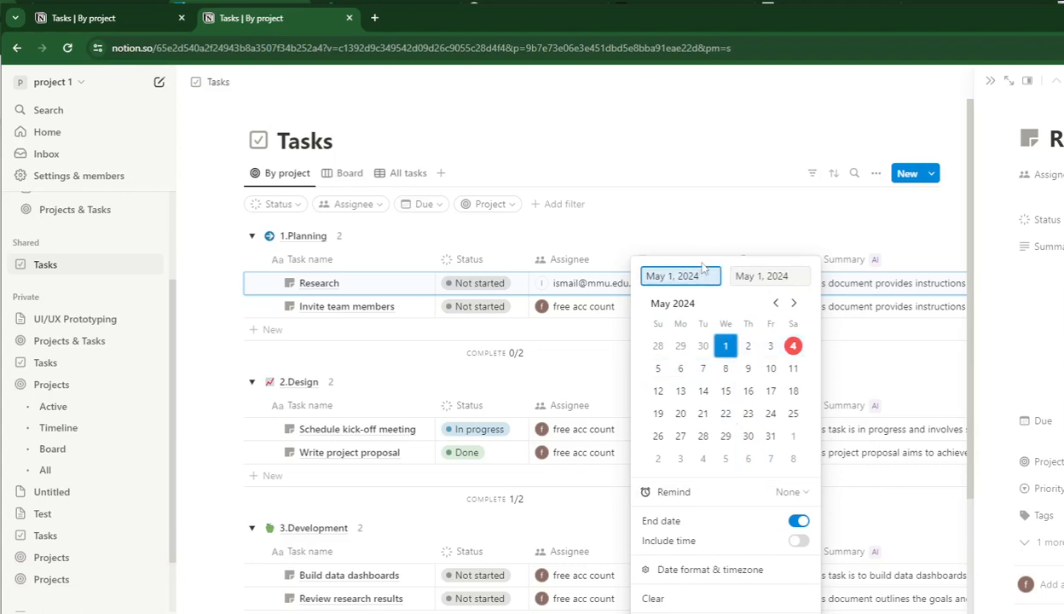
click(733, 273)
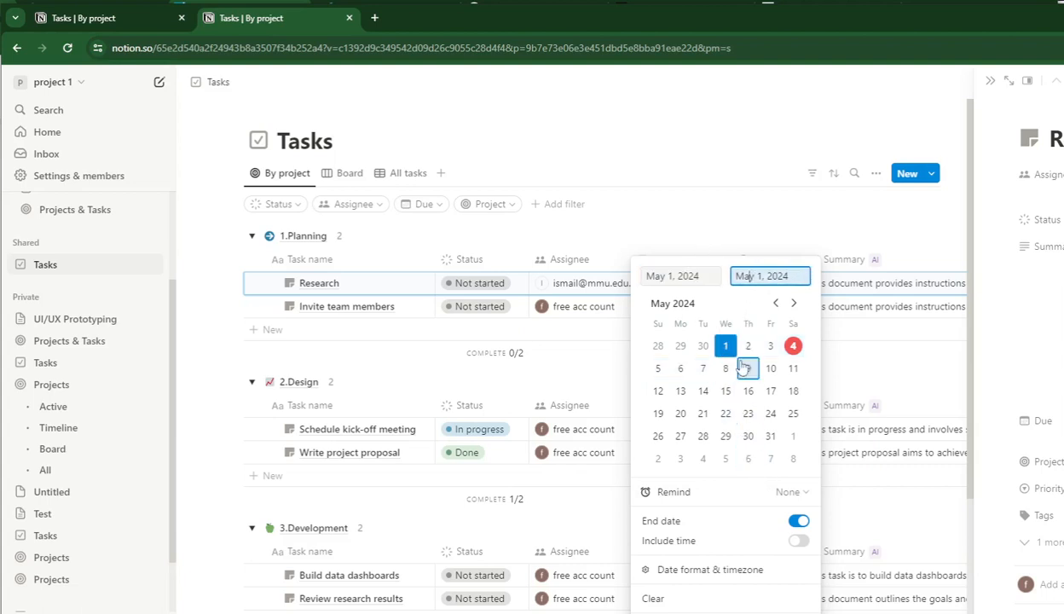
click(706, 371)
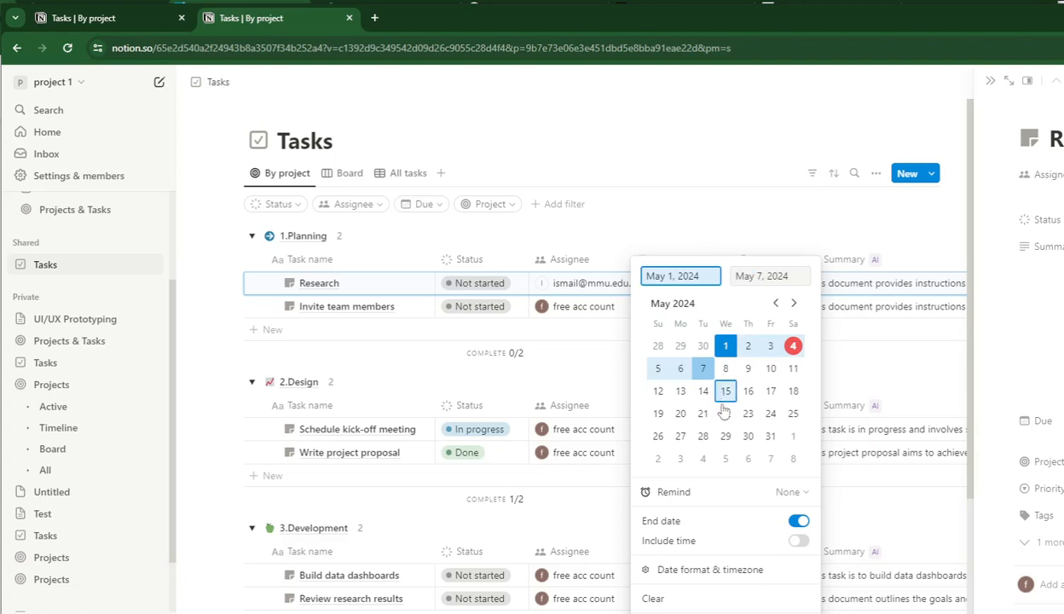
click(565, 366)
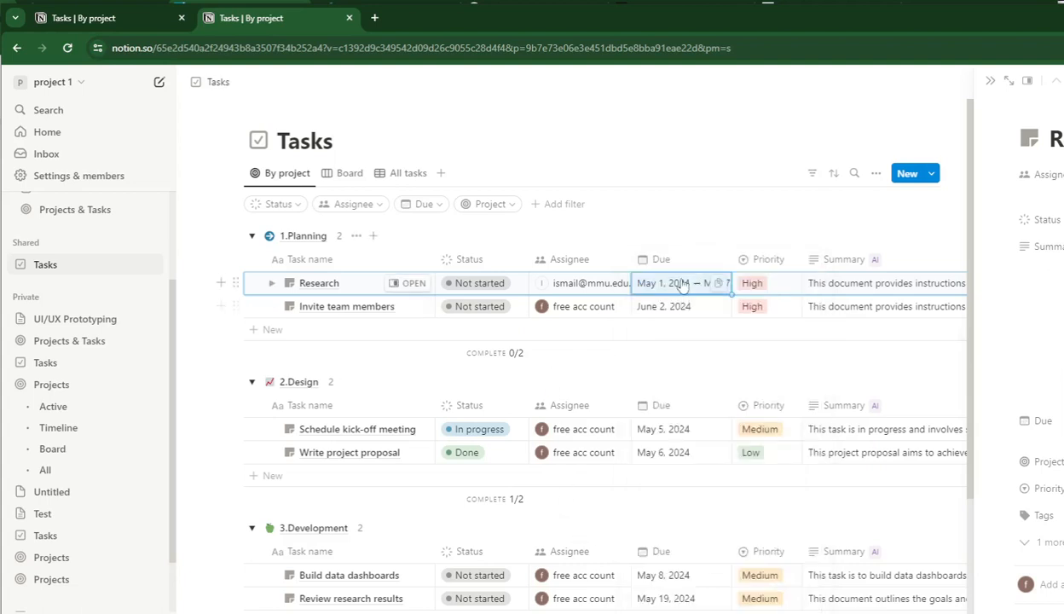
Turn on an end date for the Invite team members task's due date and set its start date to May 1, 2024.
click(671, 309)
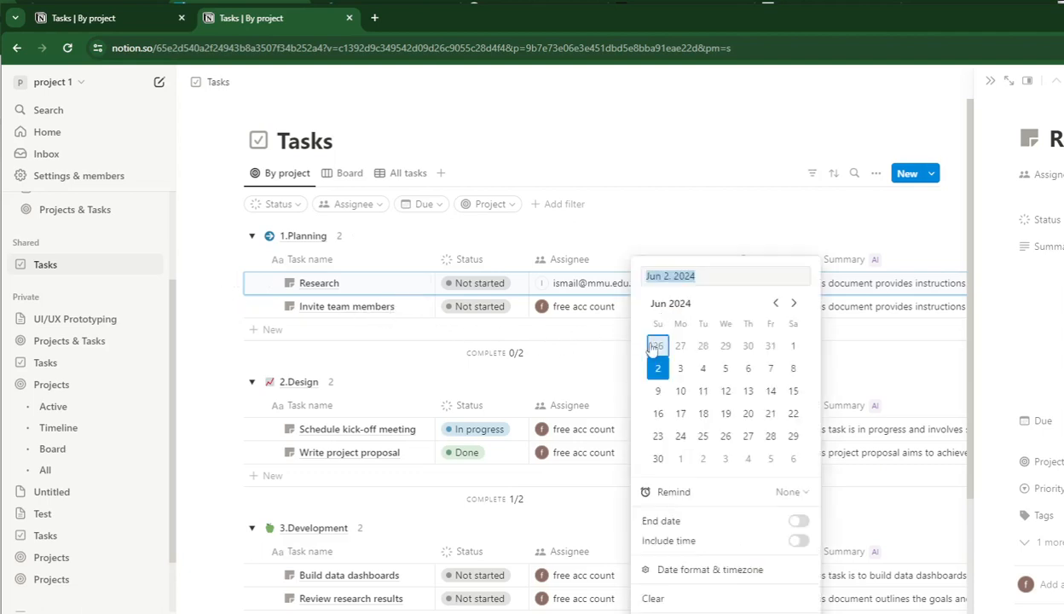
click(775, 303)
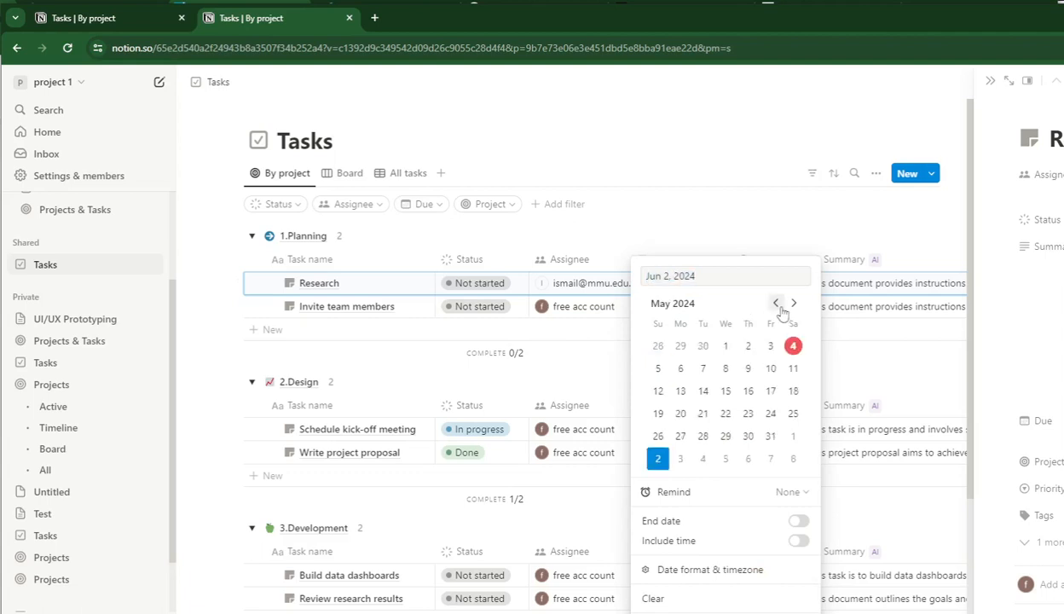
click(798, 520)
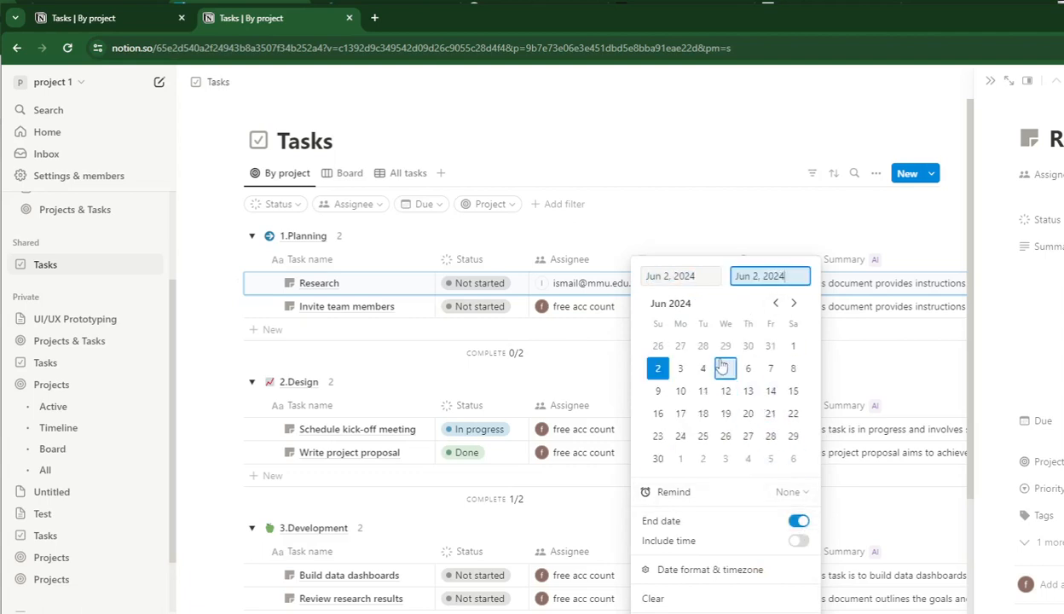
click(775, 302)
click(691, 276)
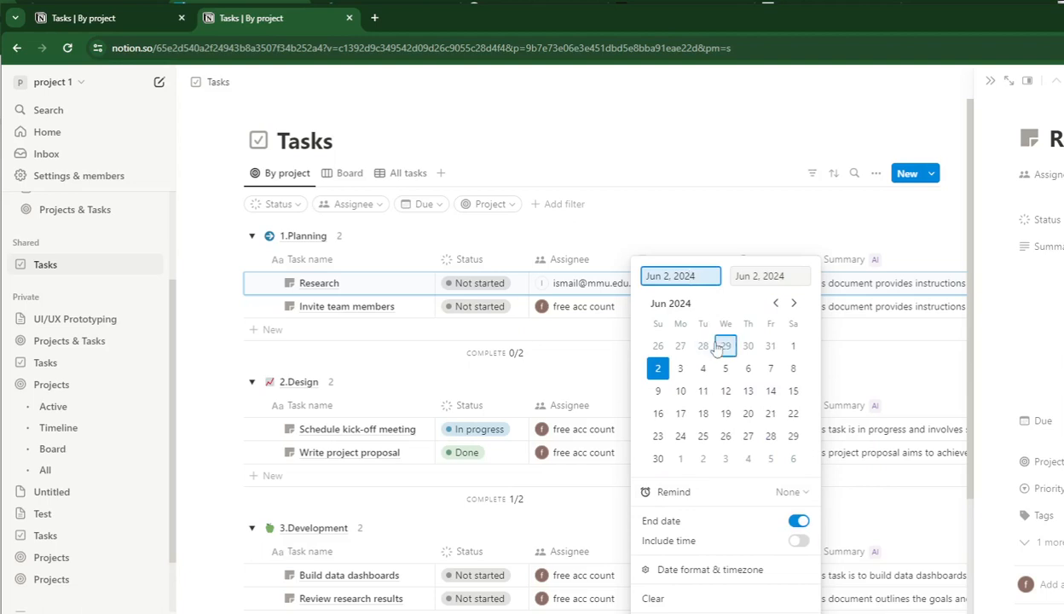
click(776, 304)
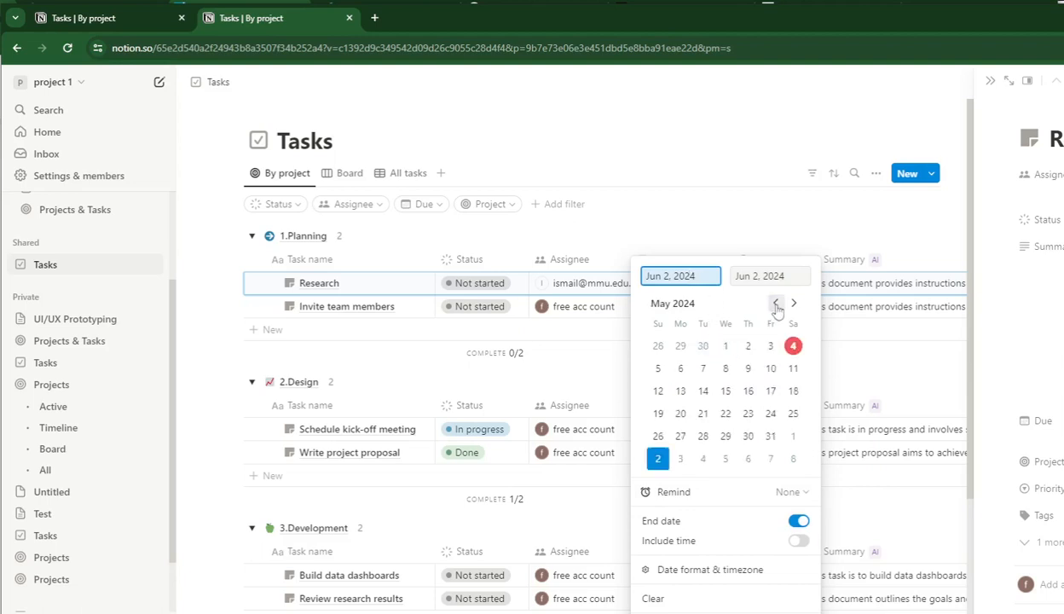
click(725, 346)
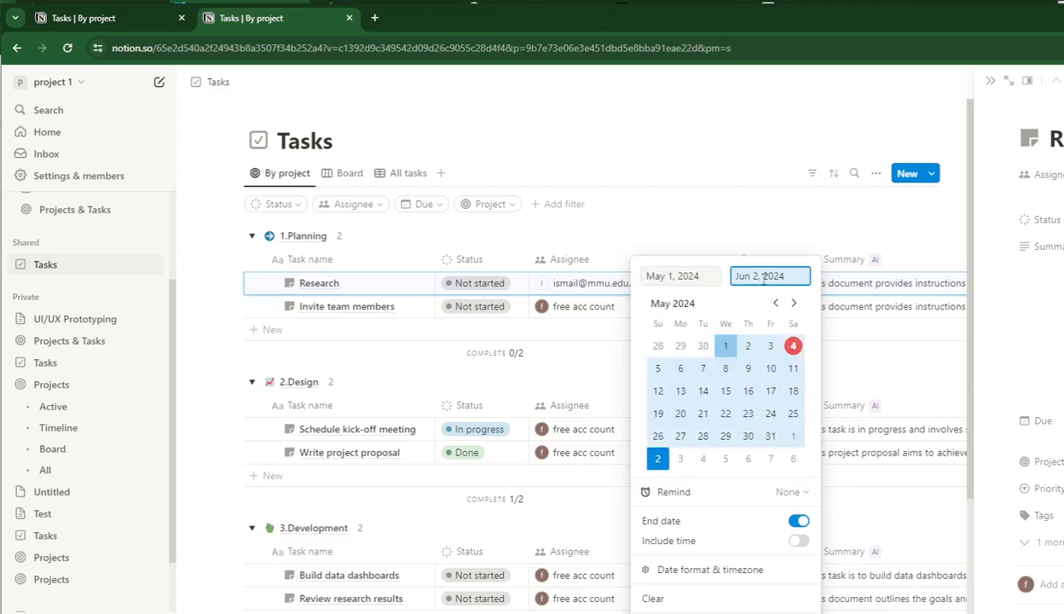
Set the end of the Invite team members task's due date range to May 10, 2024.
click(725, 346)
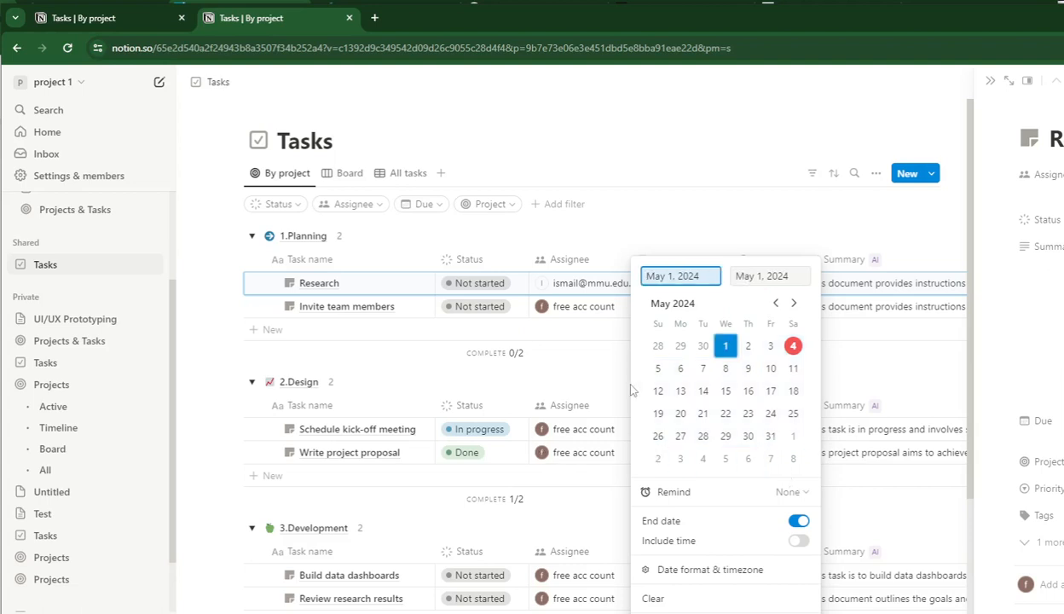
click(743, 267)
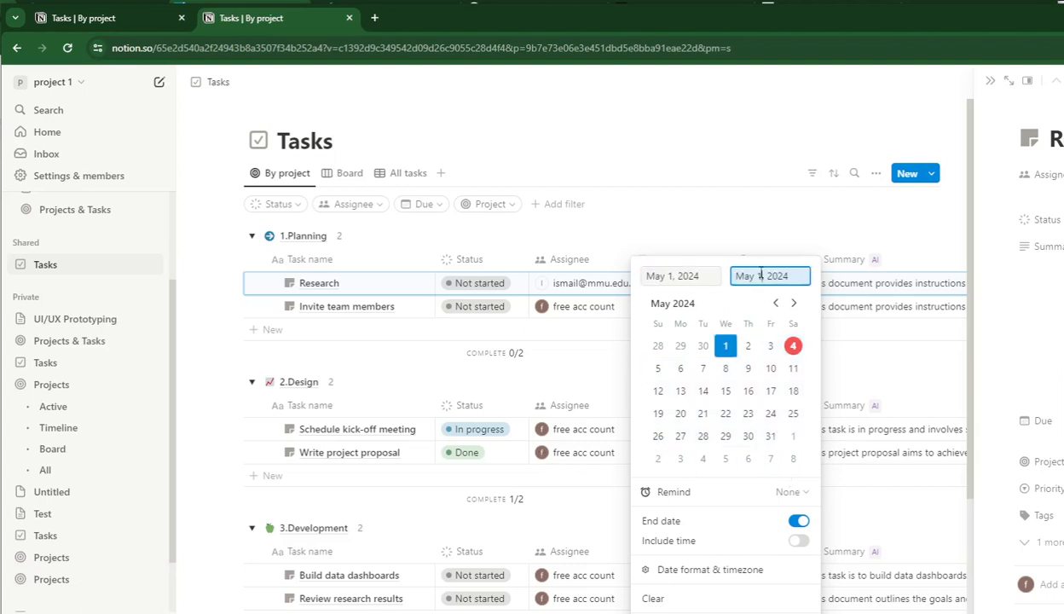
click(770, 369)
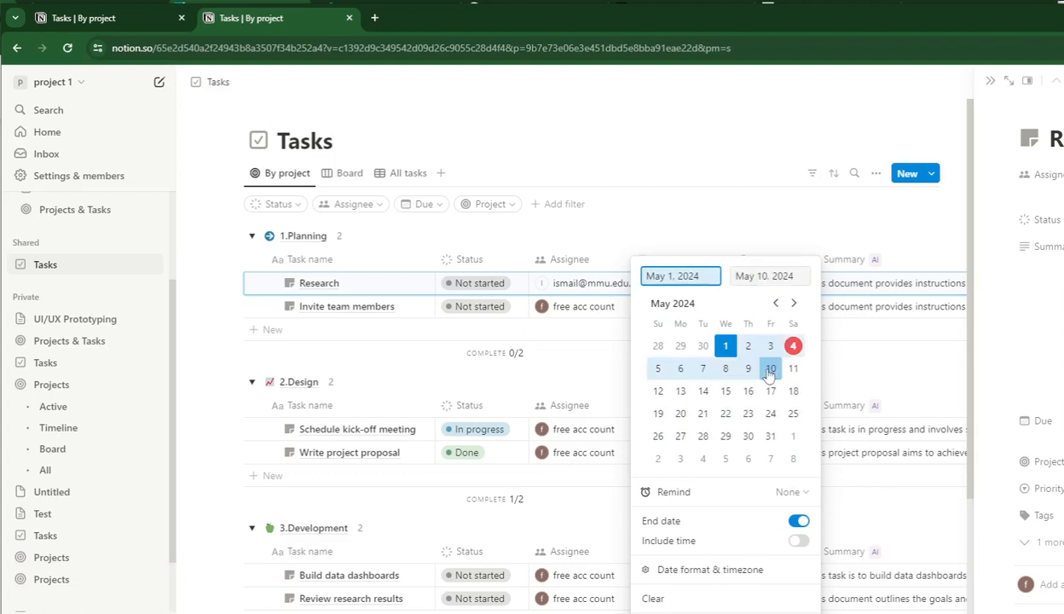
Set the Invite team members task's due date range to May 1 through May 3, 2024, and view its reminder options without choosing one.
click(776, 449)
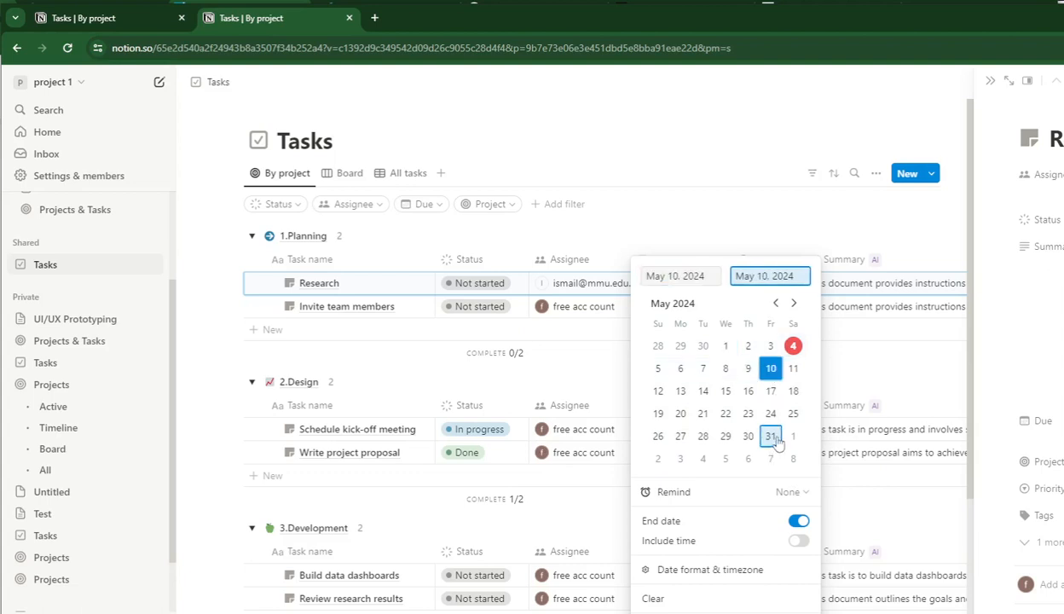
click(686, 276)
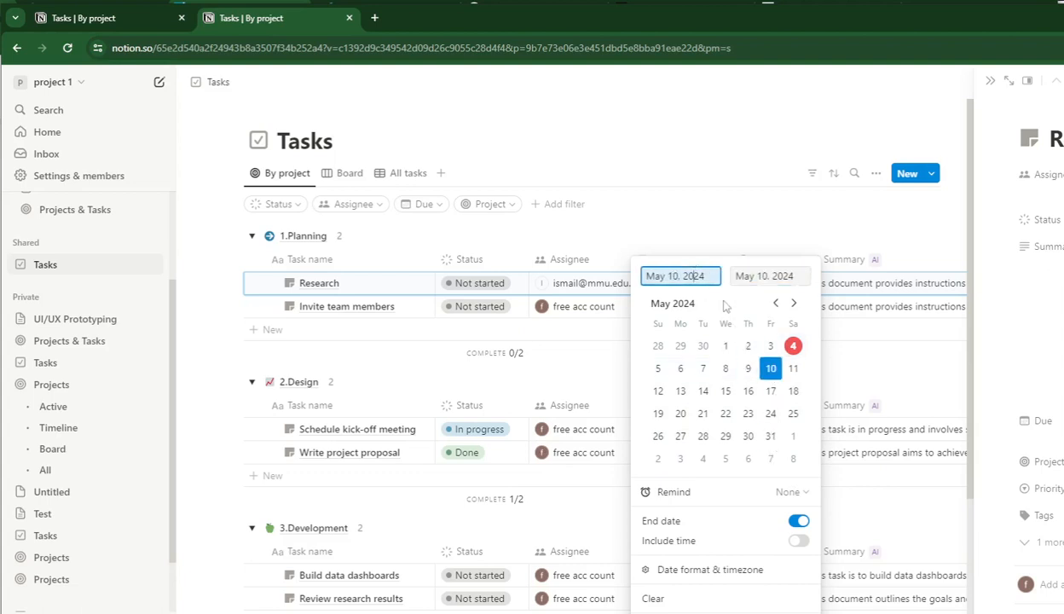
click(727, 347)
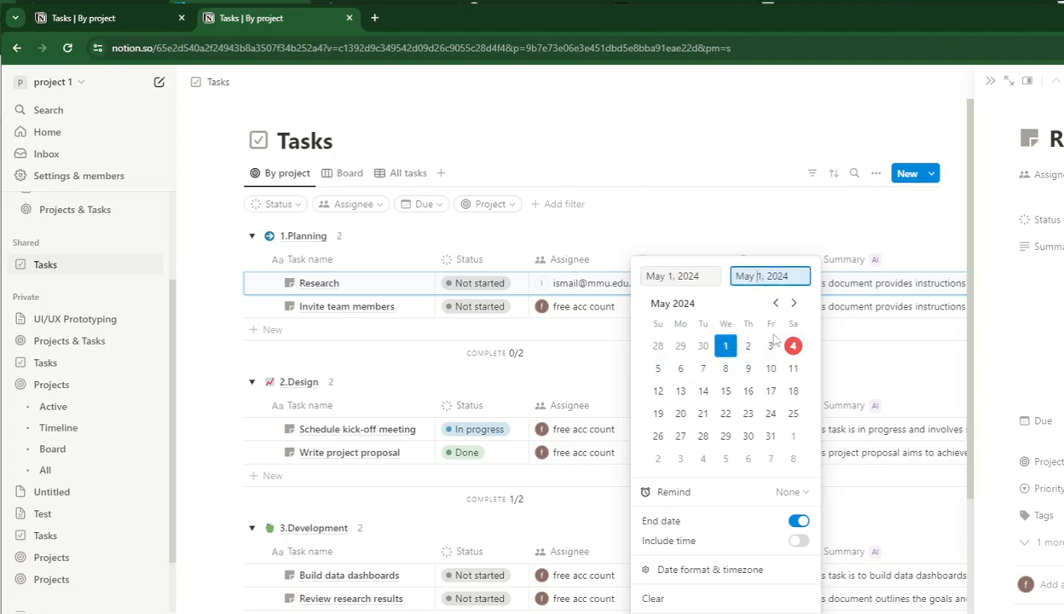
click(771, 346)
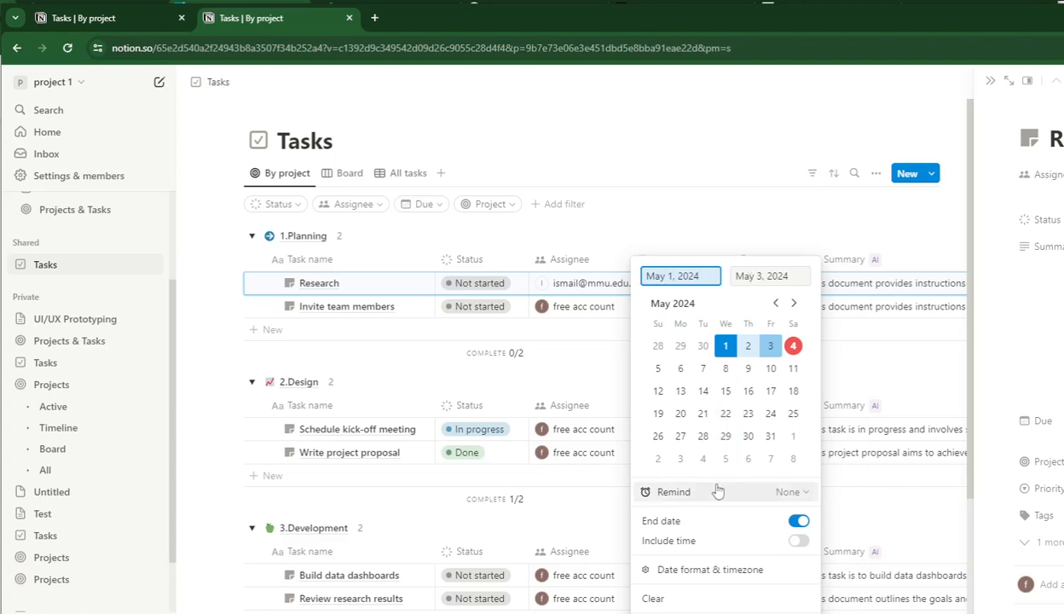
click(791, 491)
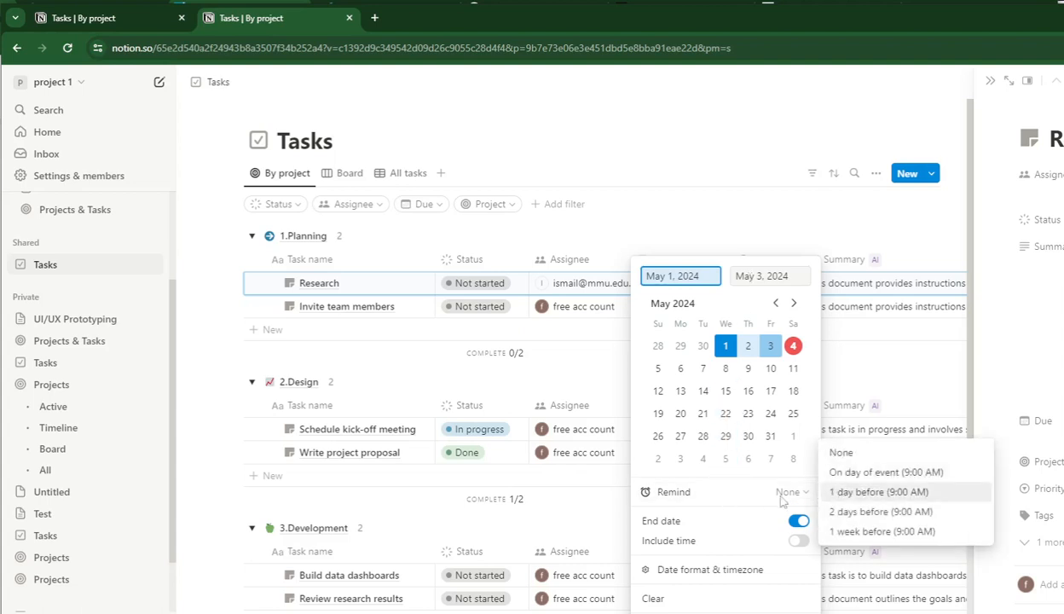
click(608, 534)
click(606, 529)
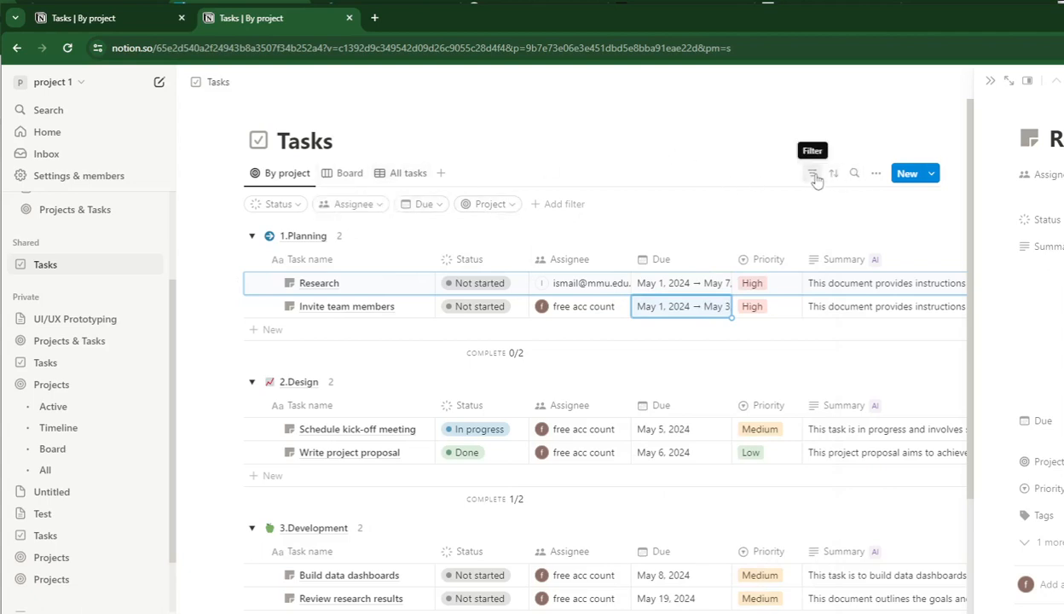
Add the suggested Timeline view to the Tasks database and select the Research task's bar on it.
click(442, 176)
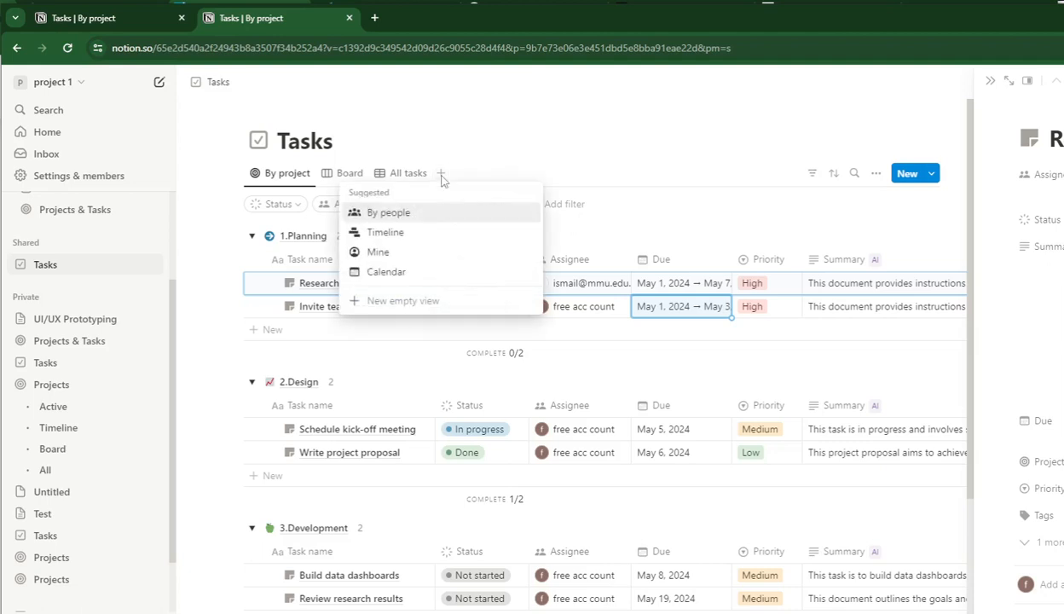
click(417, 235)
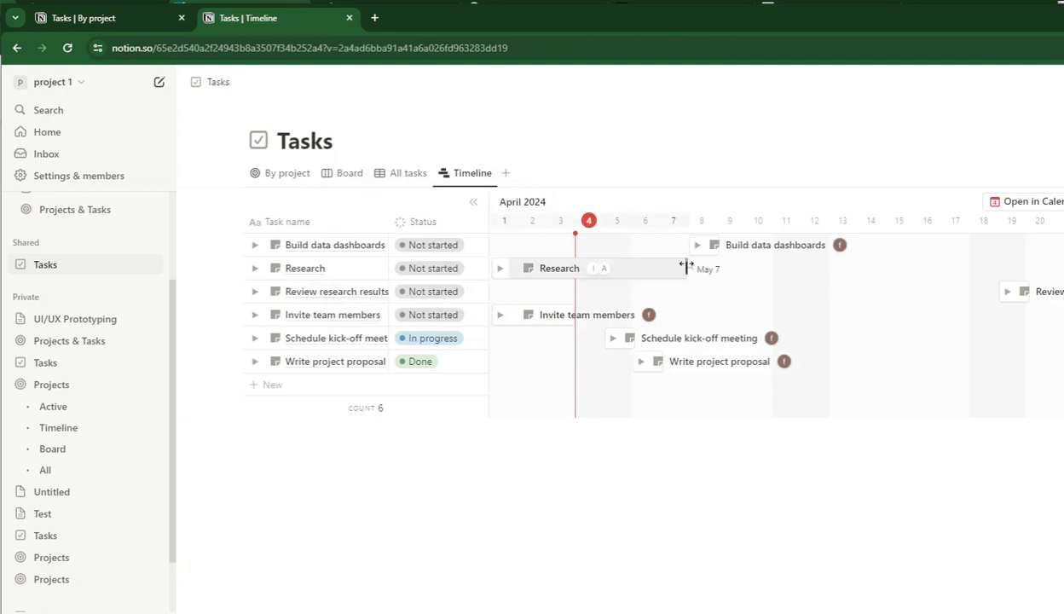
mouse_move(685, 268)
mouse_down()
mouse_move(738, 269)
mouse_move(668, 271)
mouse_move(687, 270)
mouse_up()
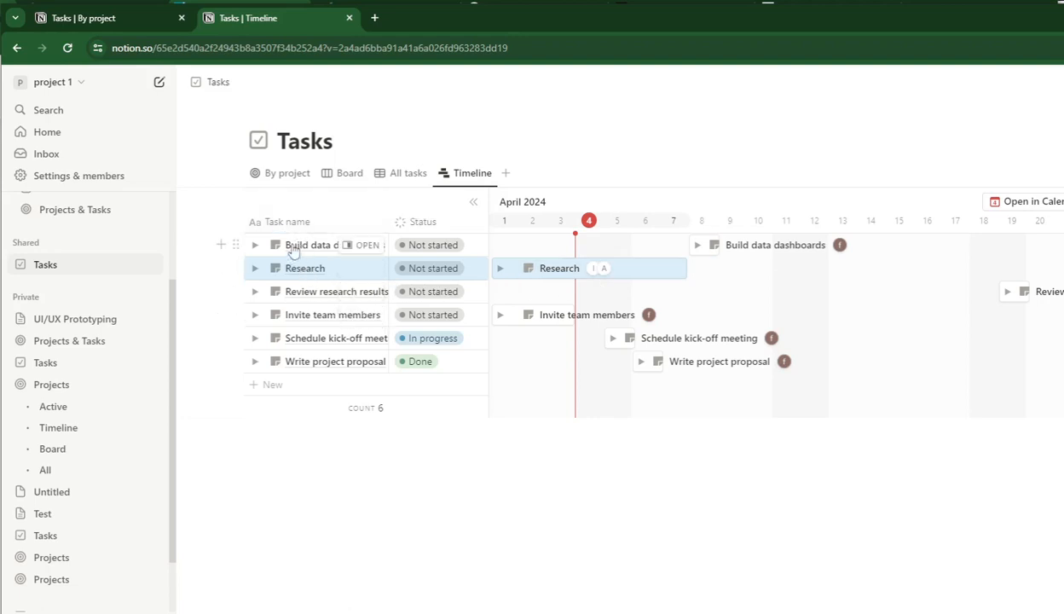
Return to the By project view and add a new project group named 4.Testing below 3.Development.
click(281, 173)
scroll(341, 290, down, 2)
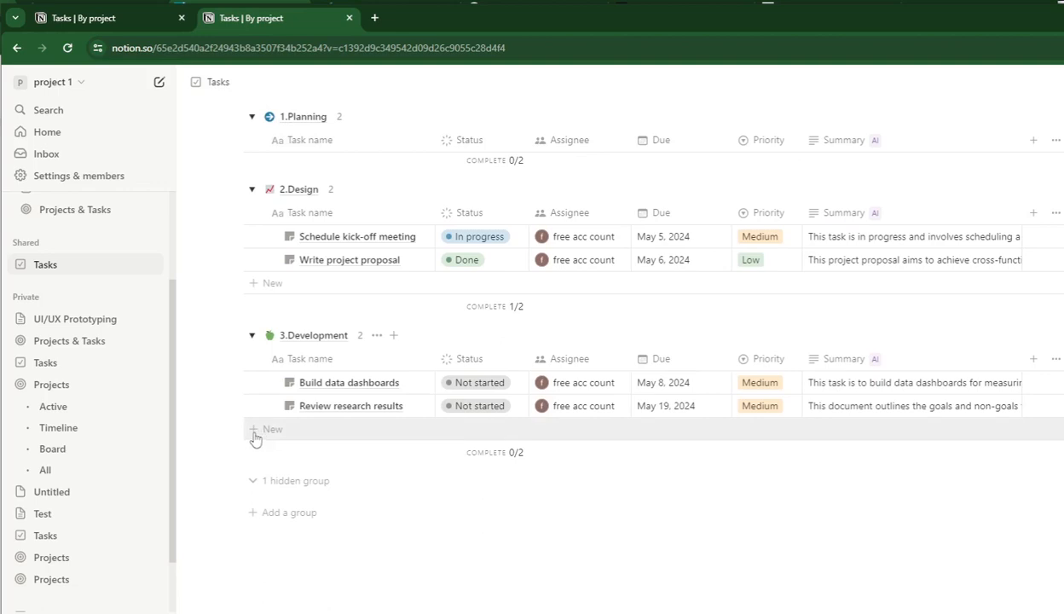
click(277, 514)
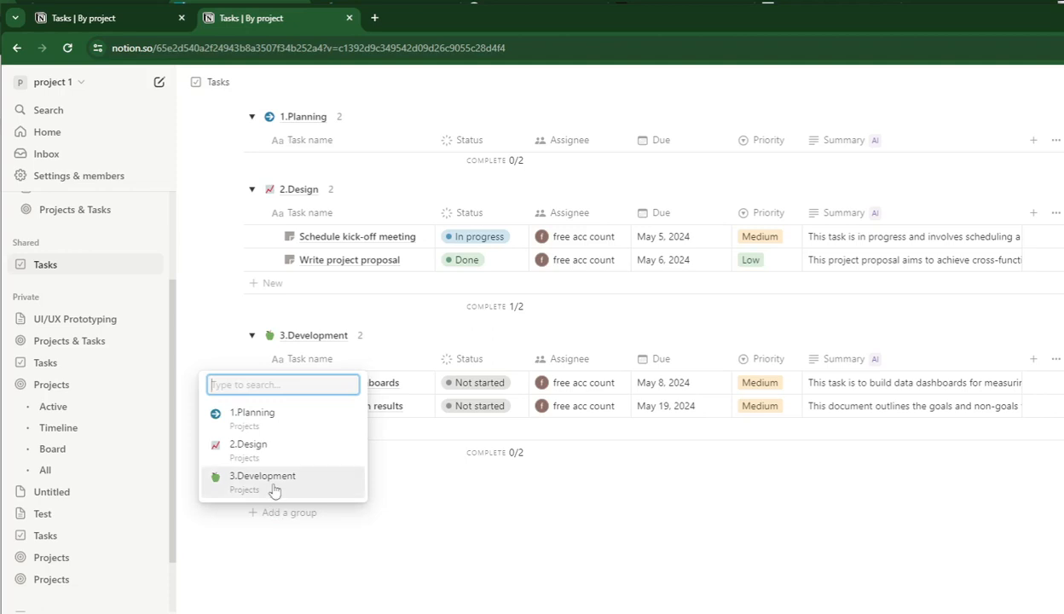
text(4.)
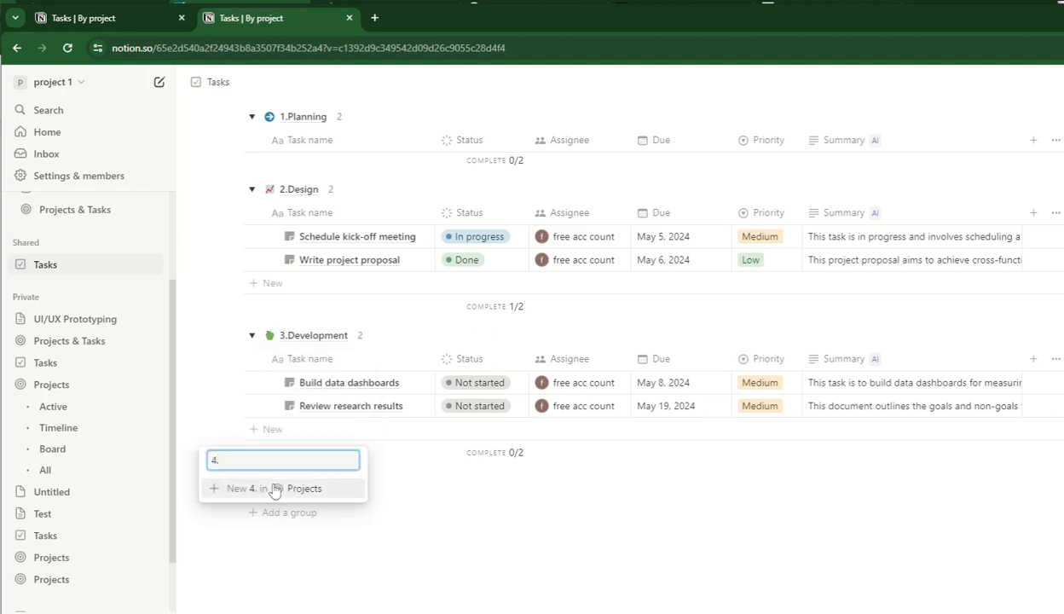
text(Testing)
click(273, 489)
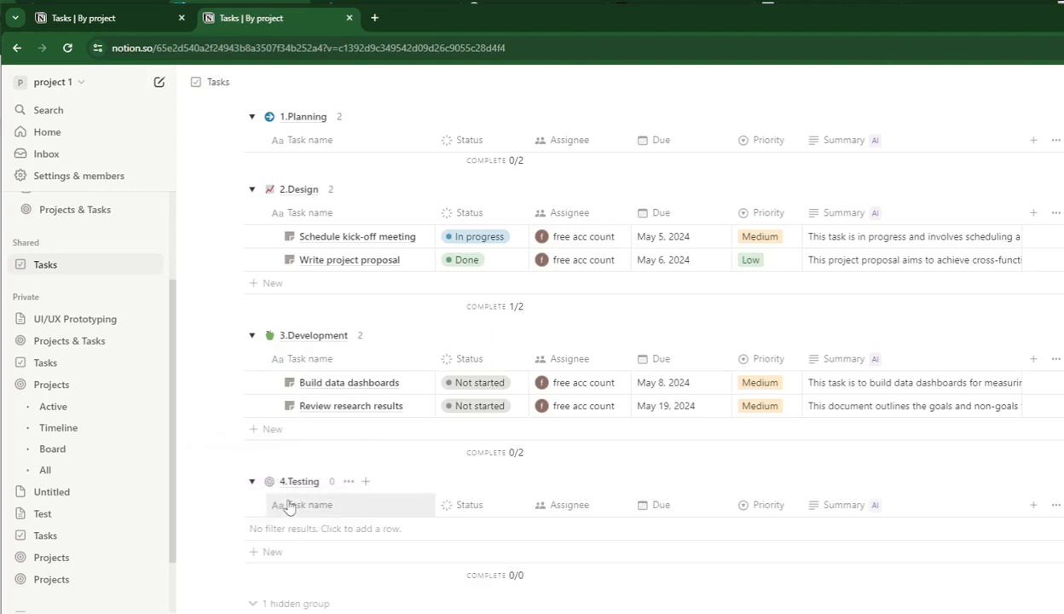
Add a task named Beta Testing to the 4.Testing group.
click(298, 509)
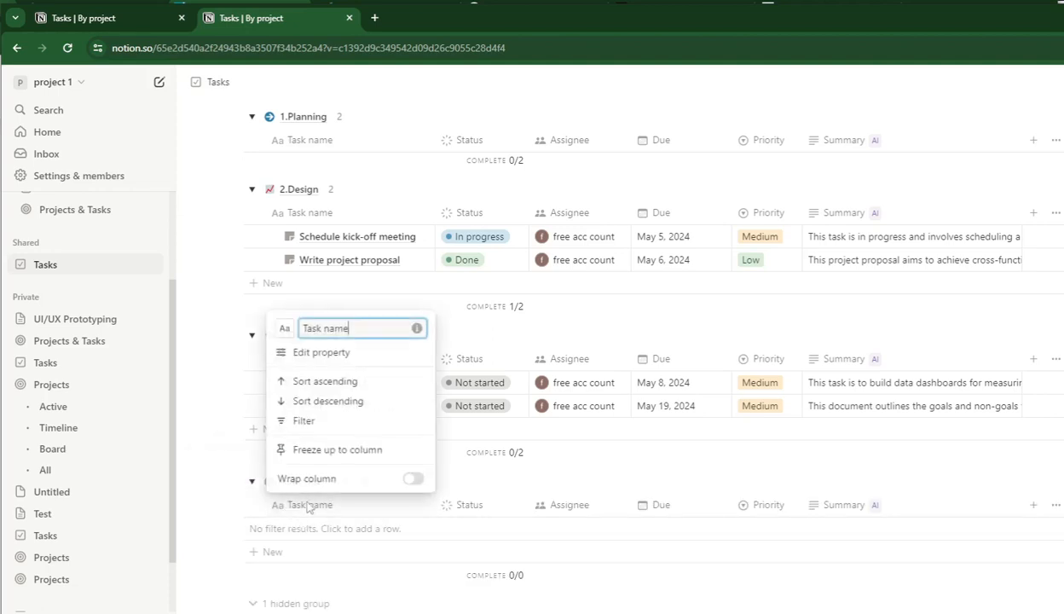
click(316, 527)
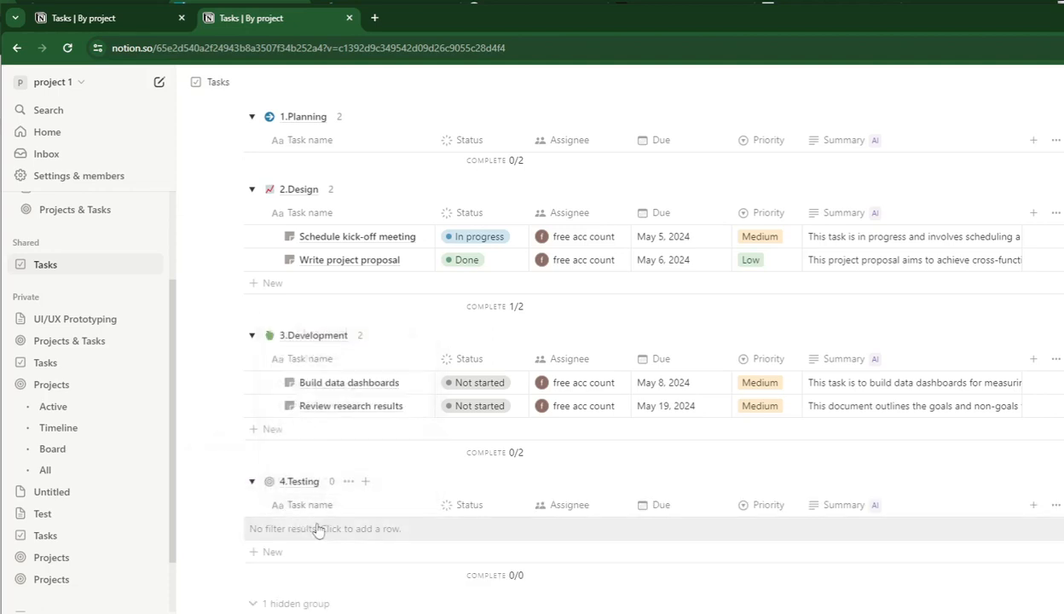
click(307, 506)
click(309, 533)
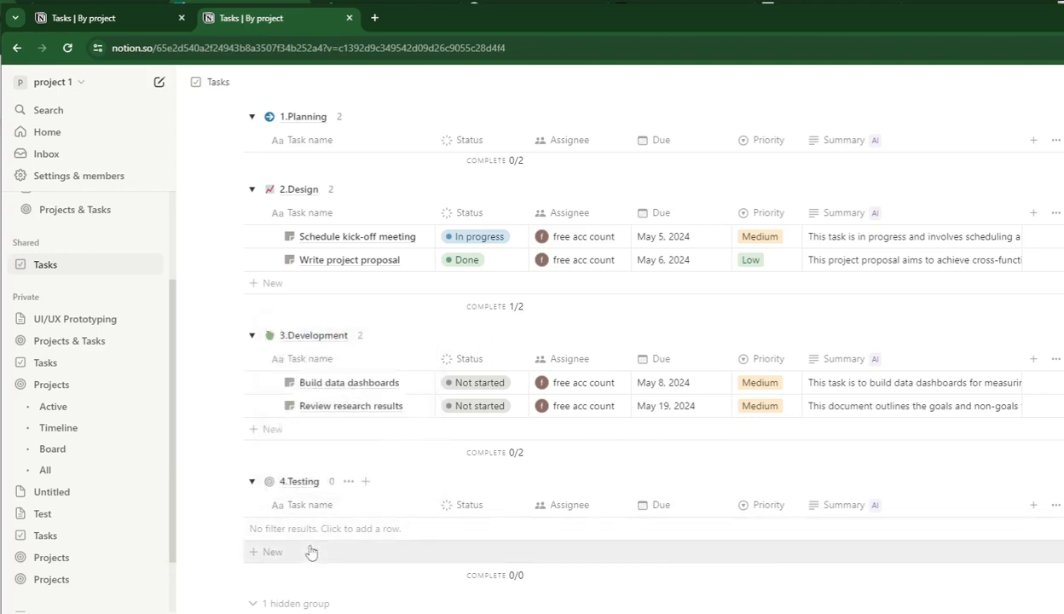
click(307, 534)
double_click(290, 529)
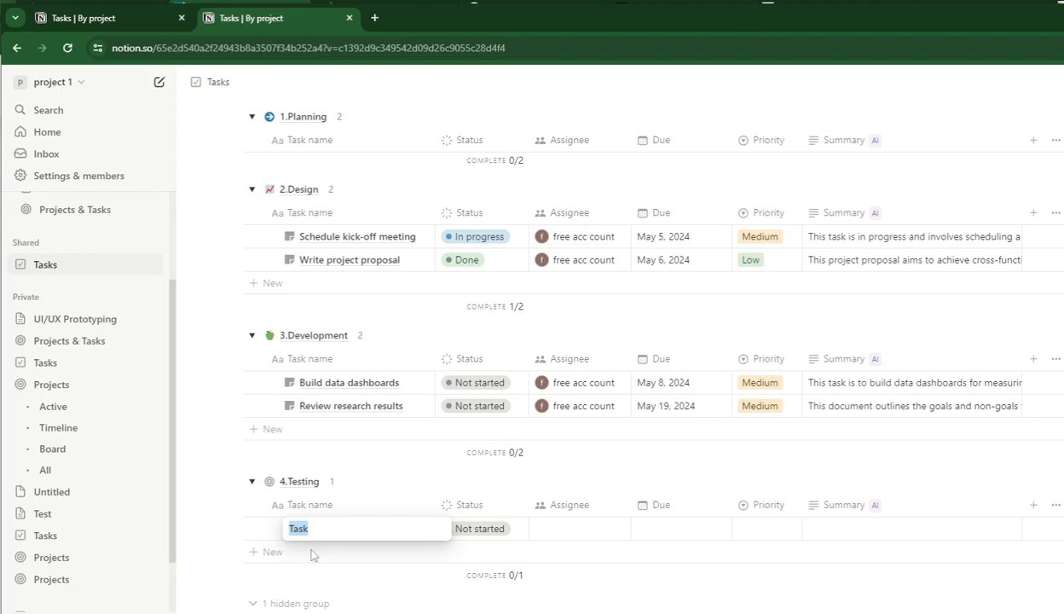
text(Beta Testing)
key(Return)
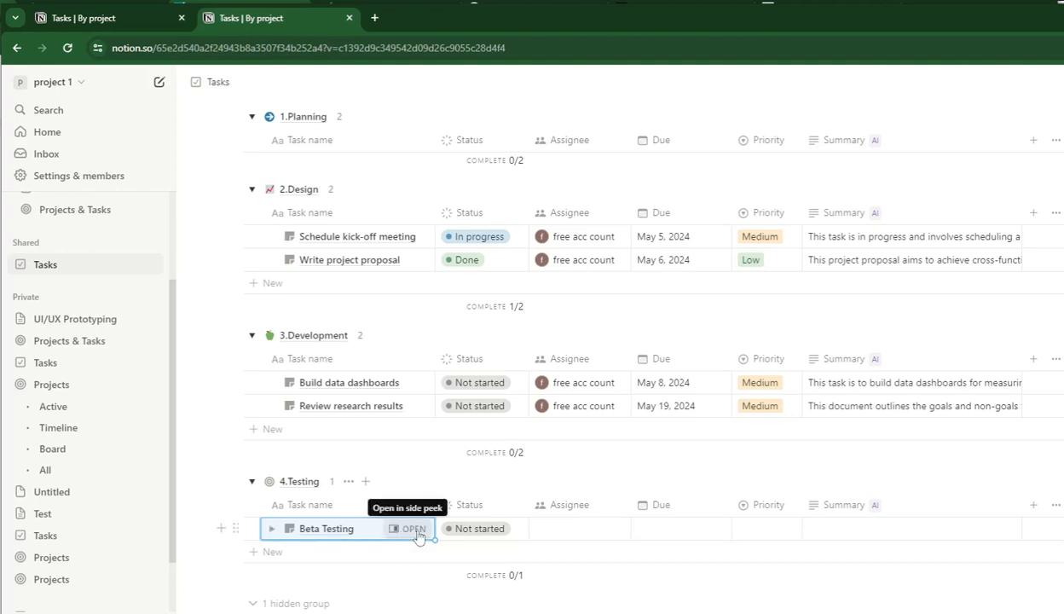
Assign the Beta Testing task to a teammate and enable an end date for its due date.
click(577, 530)
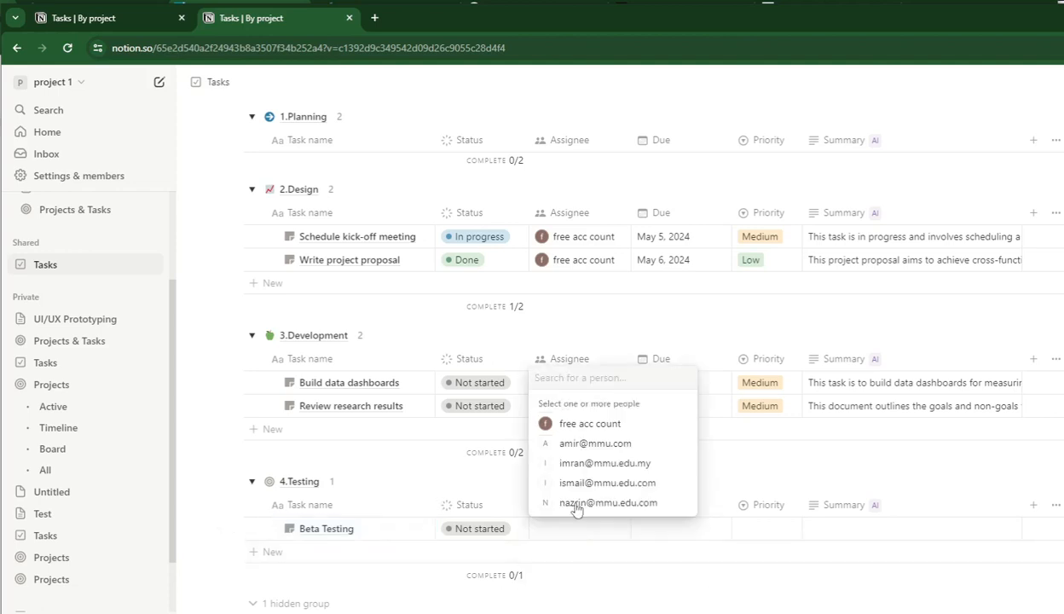
click(572, 506)
click(688, 542)
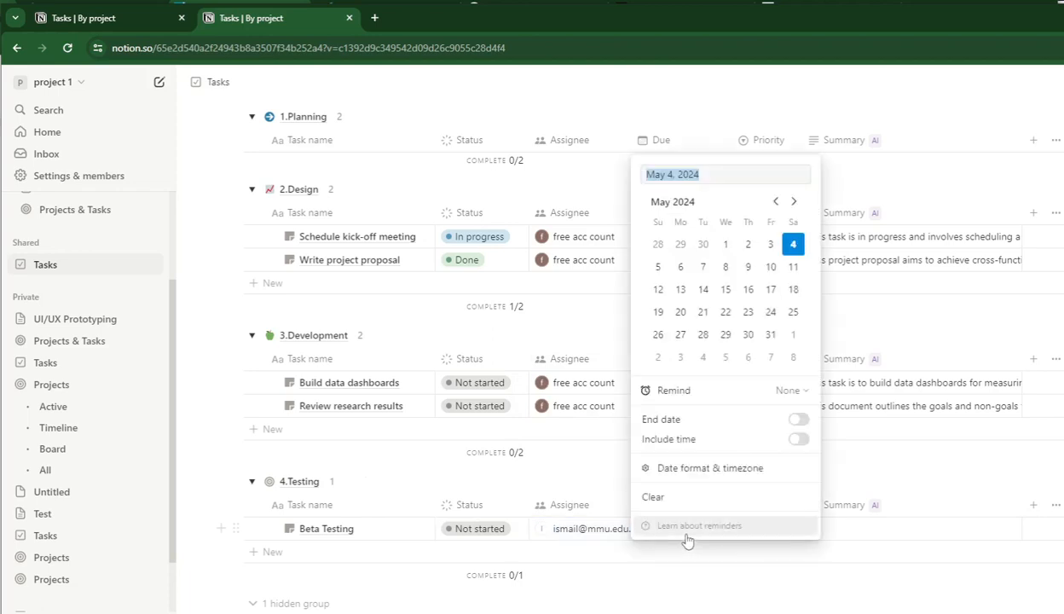
click(798, 423)
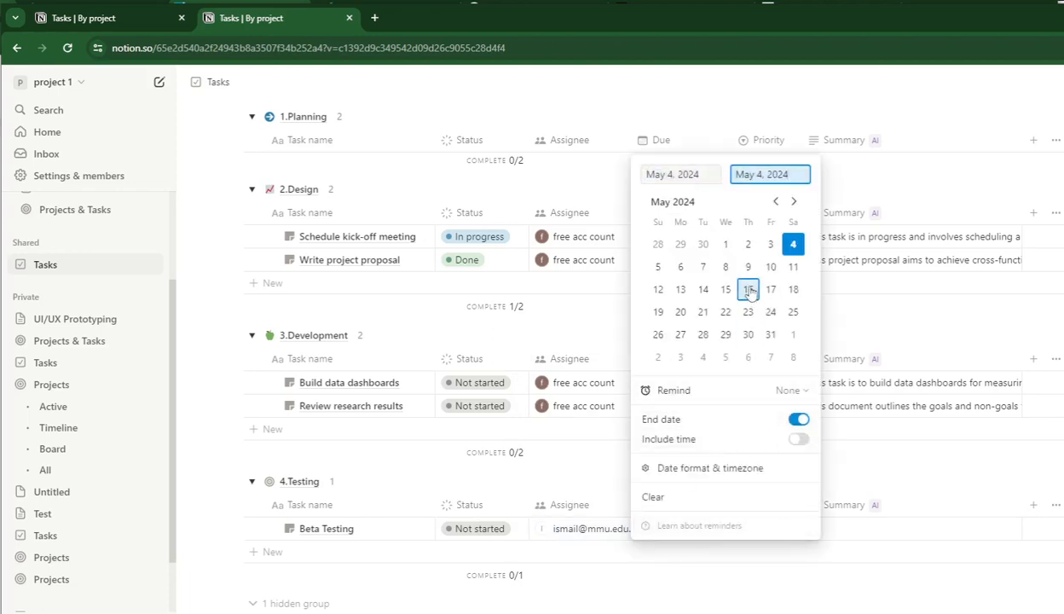
Set the end of the Beta Testing task's due date range to September 19, 2024.
click(794, 202)
click(793, 202)
click(793, 202)
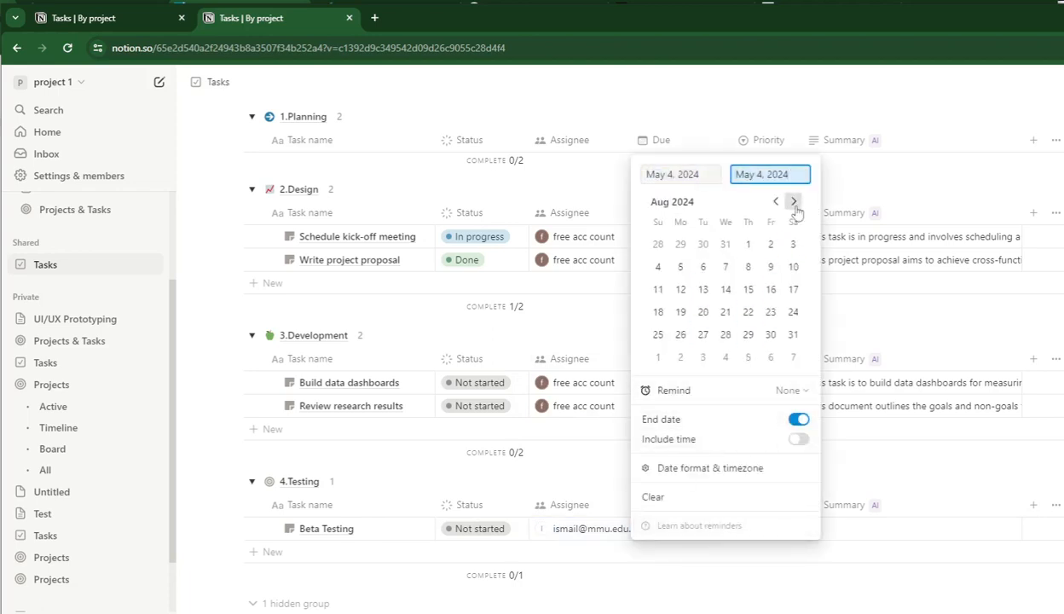
click(794, 202)
click(754, 293)
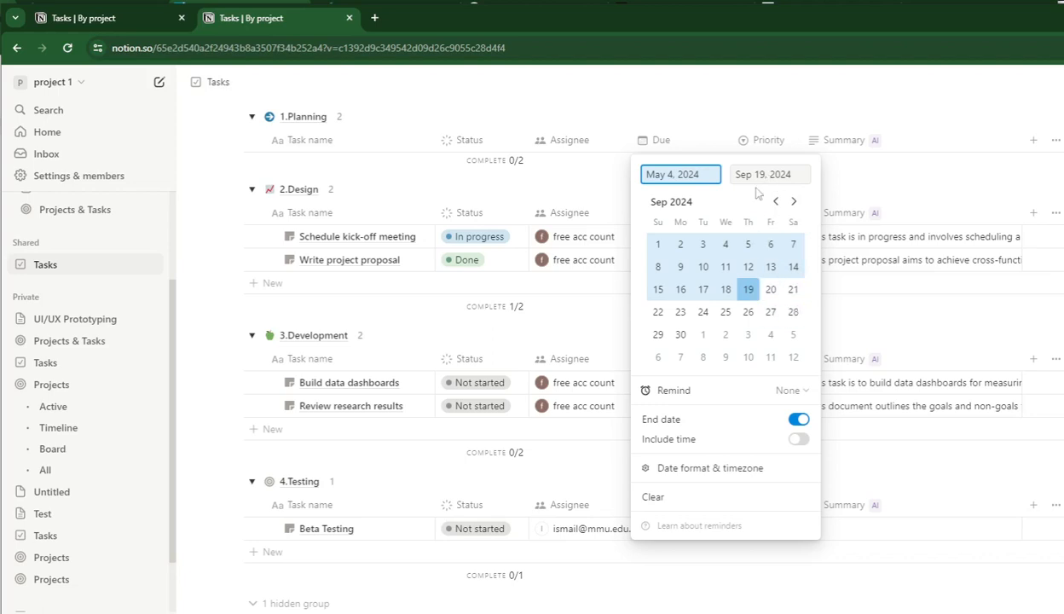
Try to move the start of the Beta Testing due date range to October 8, 2024.
click(677, 175)
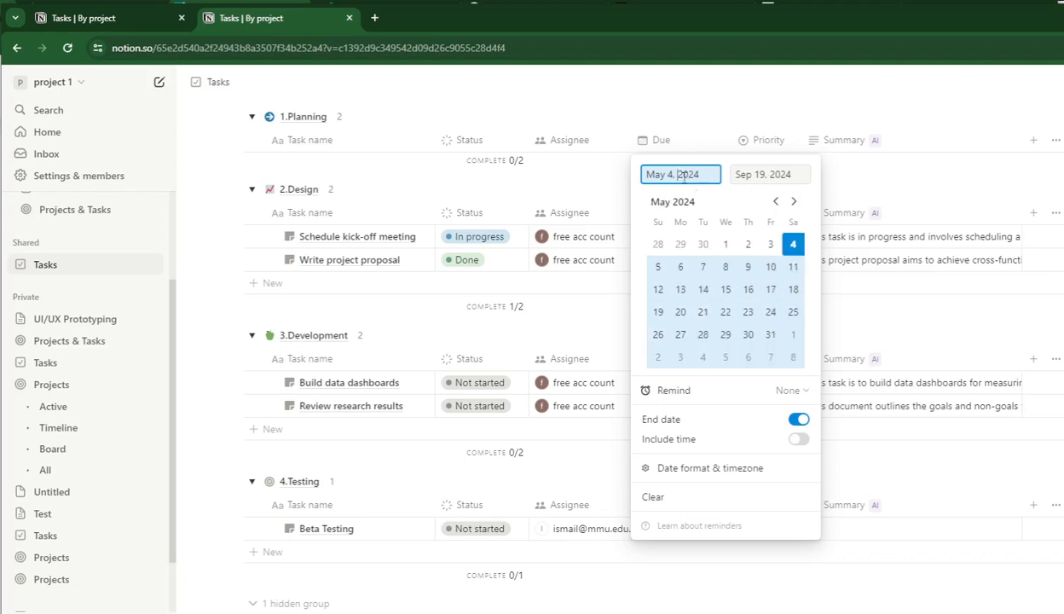
click(794, 201)
click(793, 202)
click(793, 201)
click(793, 201)
click(794, 201)
click(794, 201)
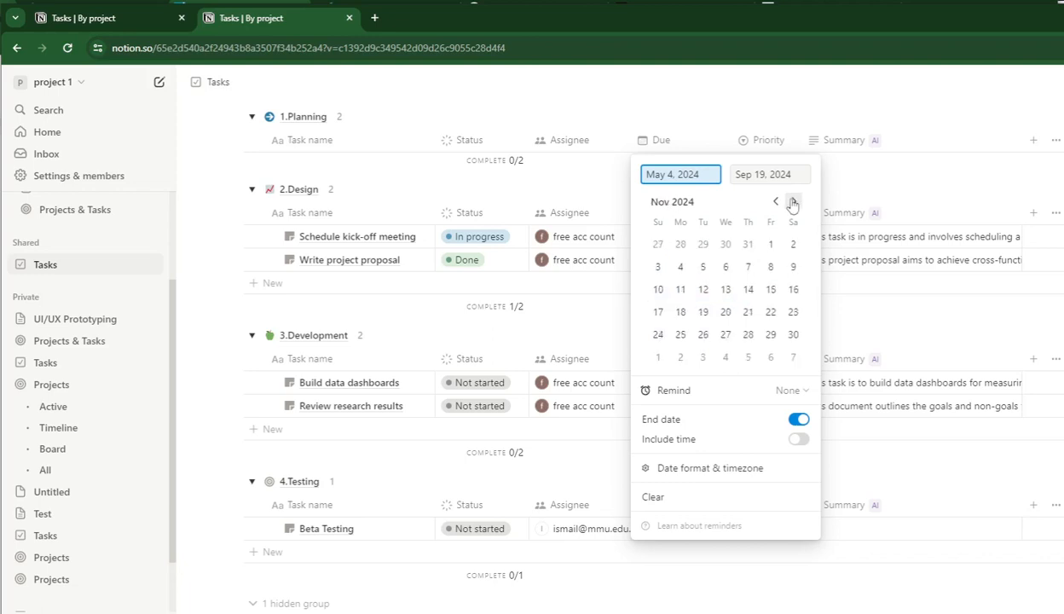
click(793, 203)
click(792, 203)
click(792, 203)
click(793, 203)
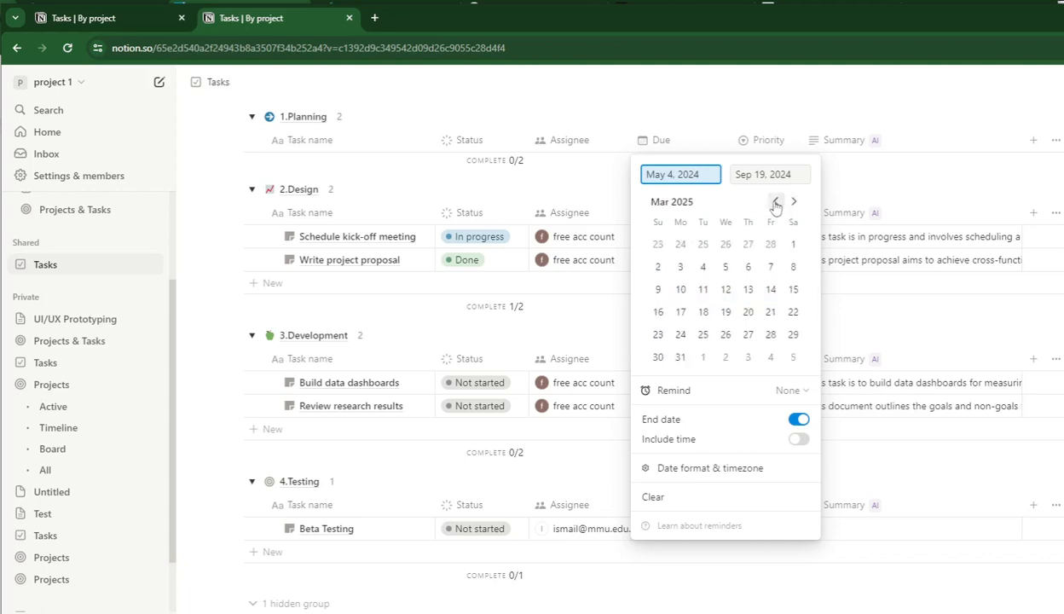
click(775, 203)
click(775, 203)
click(775, 203)
click(775, 202)
click(775, 203)
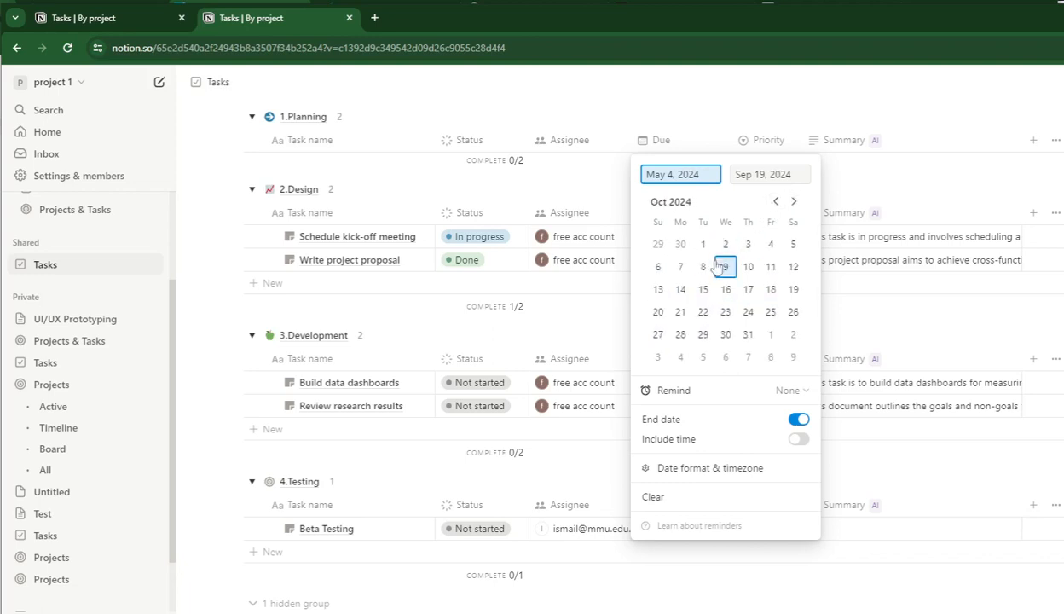
click(702, 267)
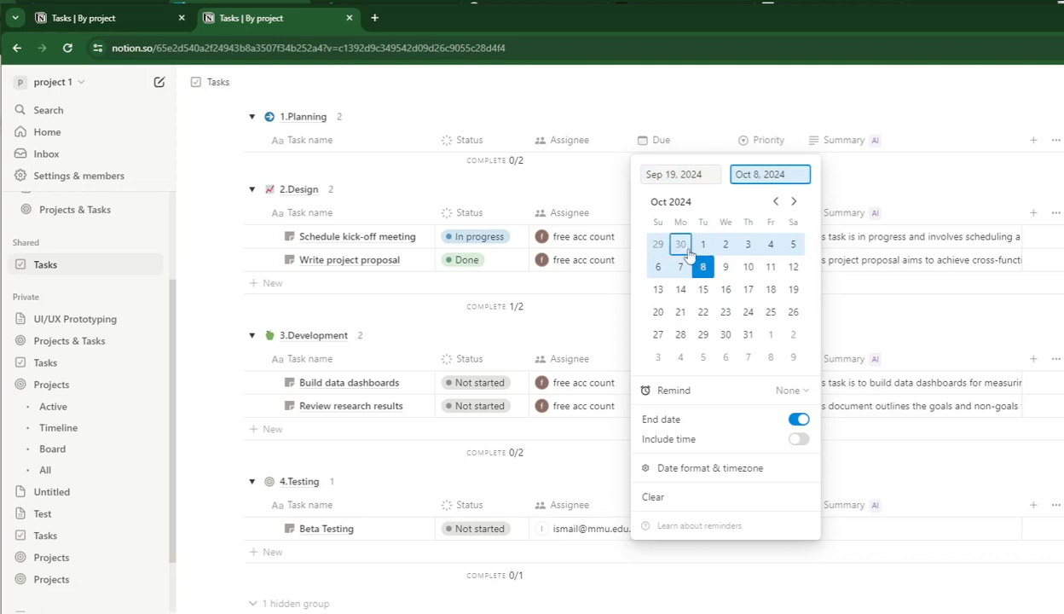
Try to adjust the Beta Testing due date range to October 5 through October 9, 2024.
click(775, 201)
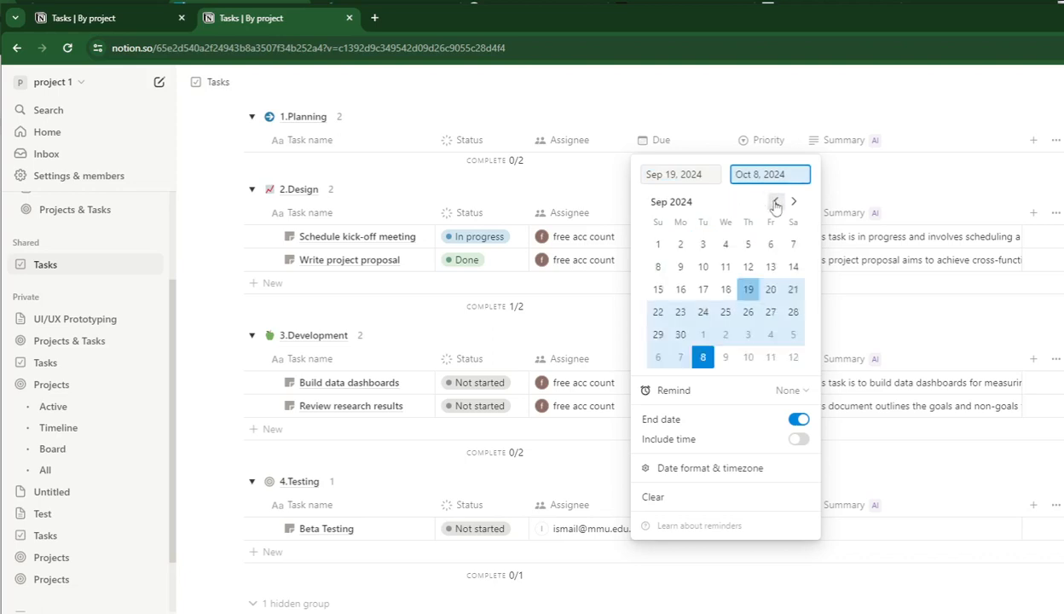
click(750, 289)
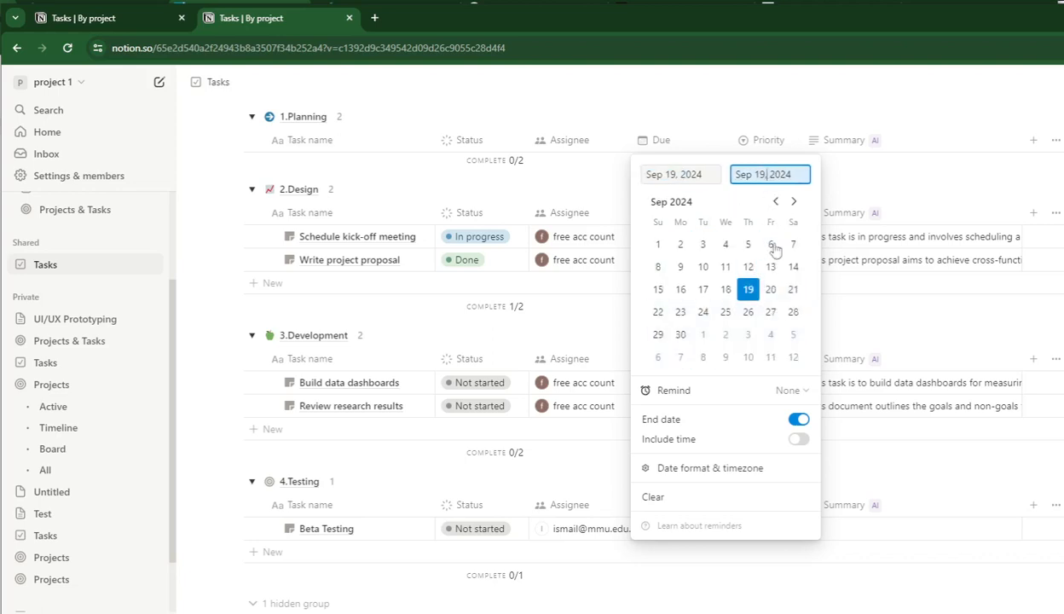
click(788, 335)
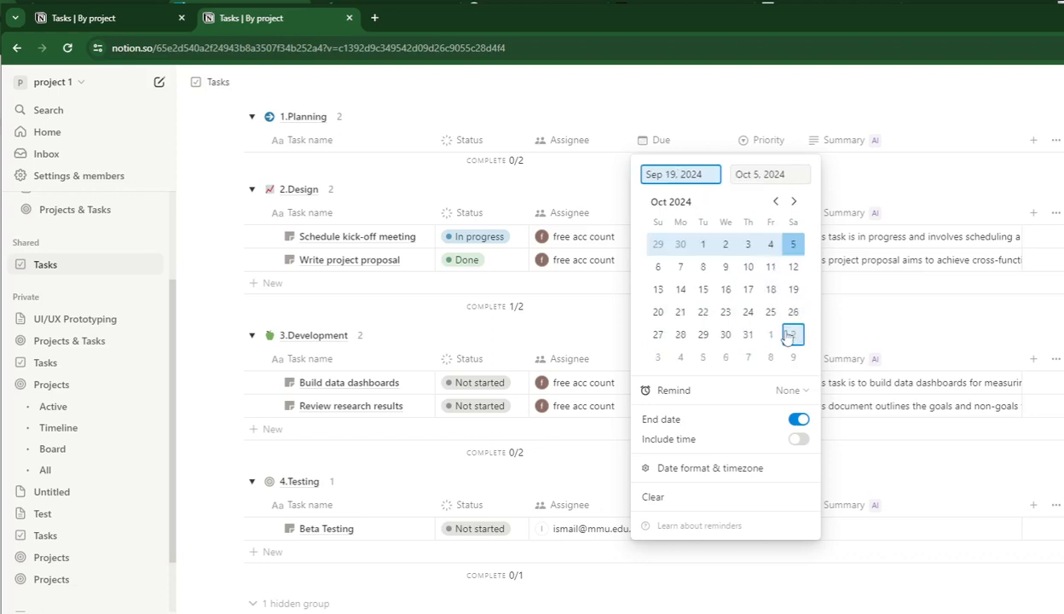
click(788, 338)
click(686, 175)
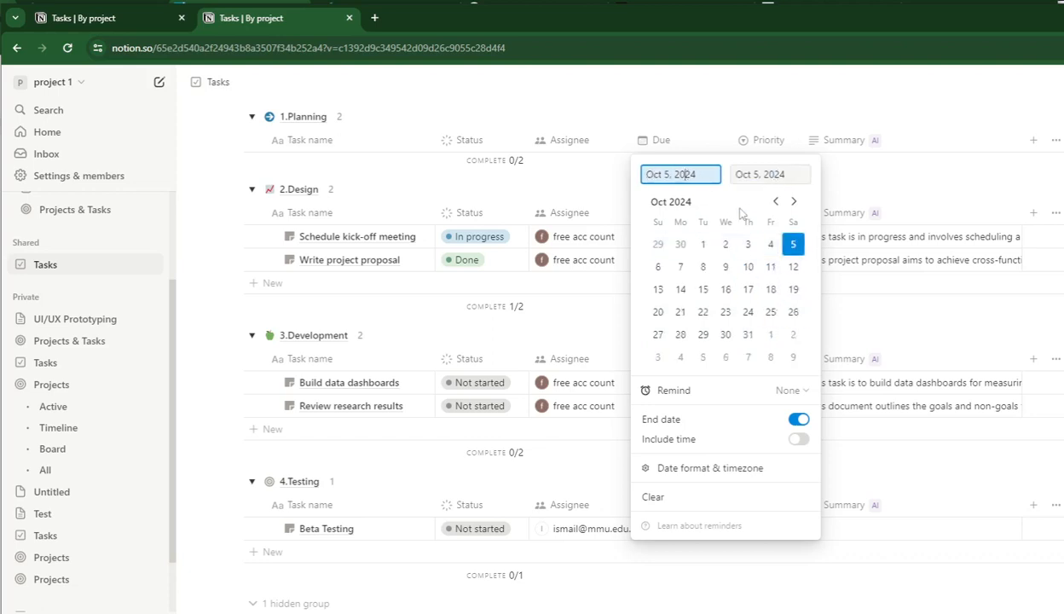
click(726, 267)
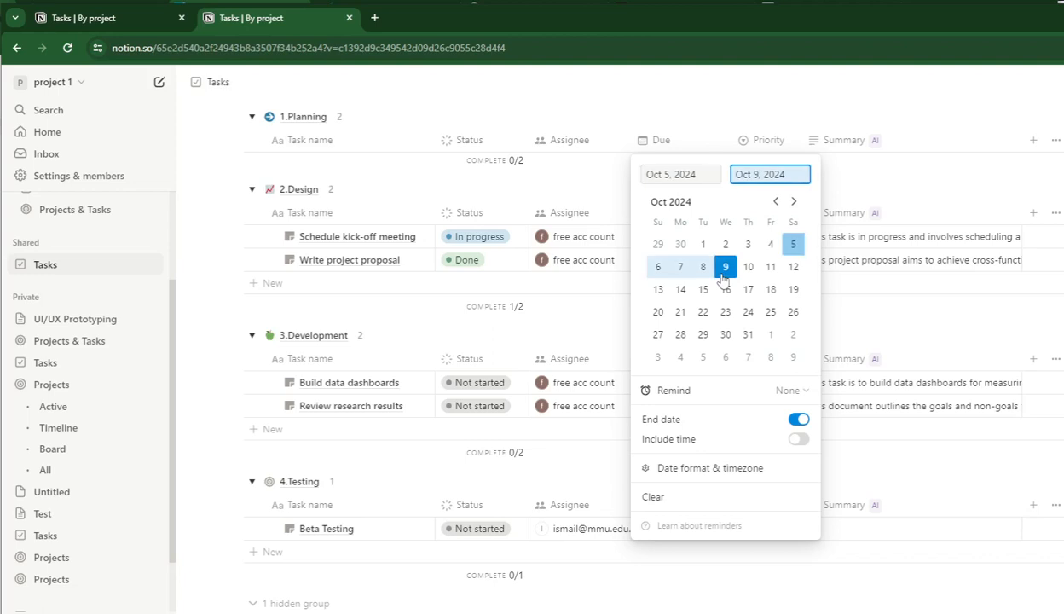
Set the Beta Testing task's due date range to October 1 through October 8, 2024.
click(685, 176)
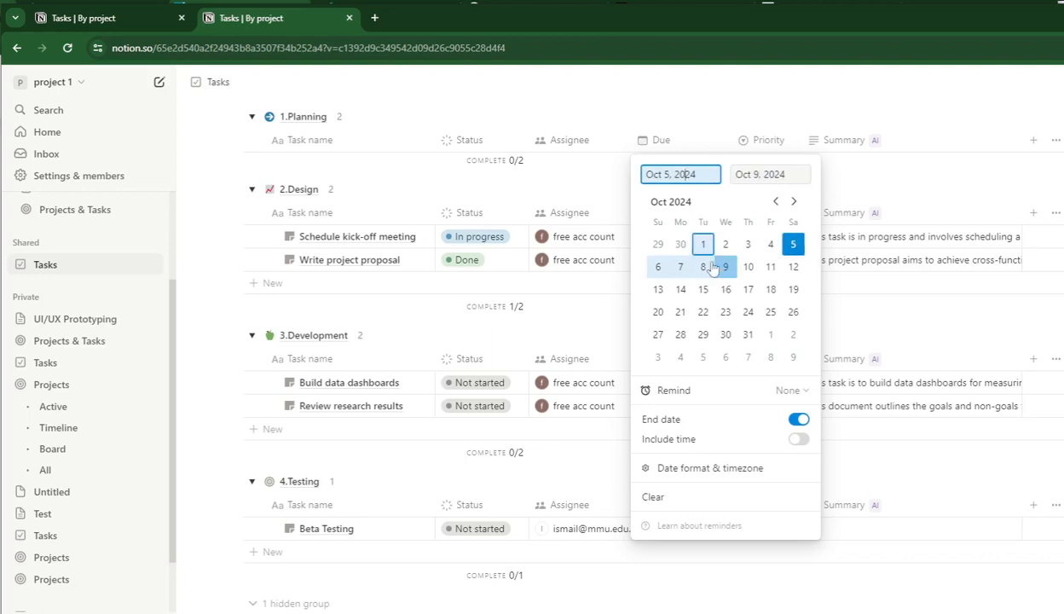
click(702, 244)
click(702, 266)
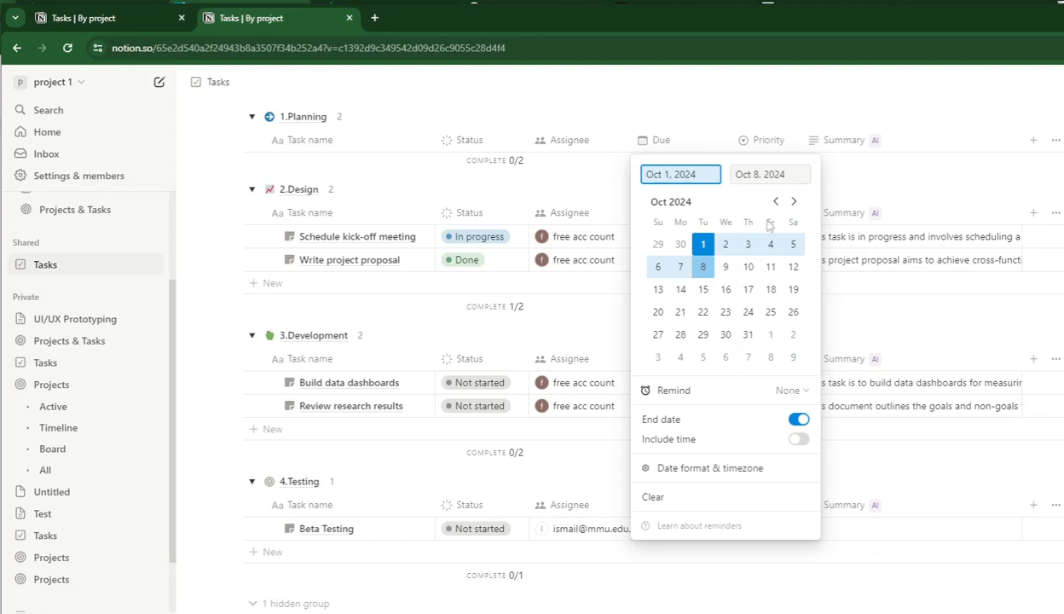
click(781, 177)
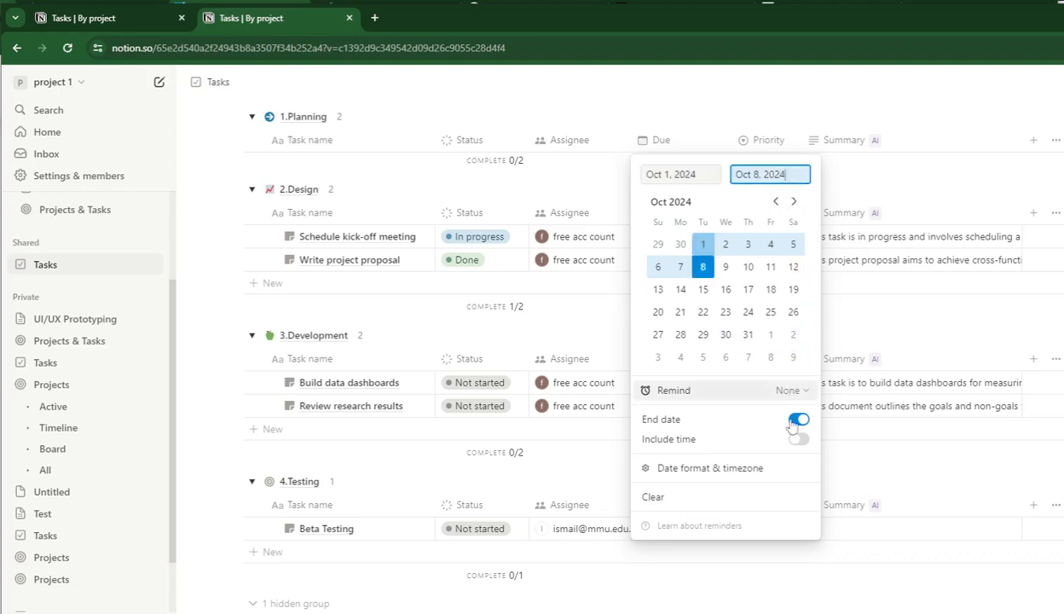
click(874, 467)
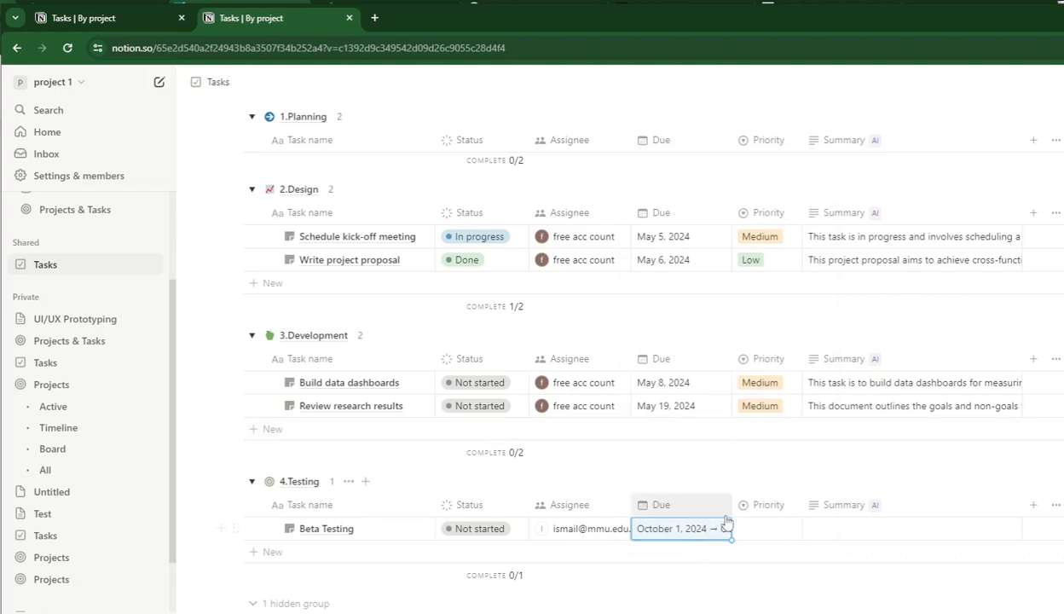
In the Timeline view, replace the Invite team members task's assignee, free acc count, with another teammate.
scroll(375, 201, up, 4)
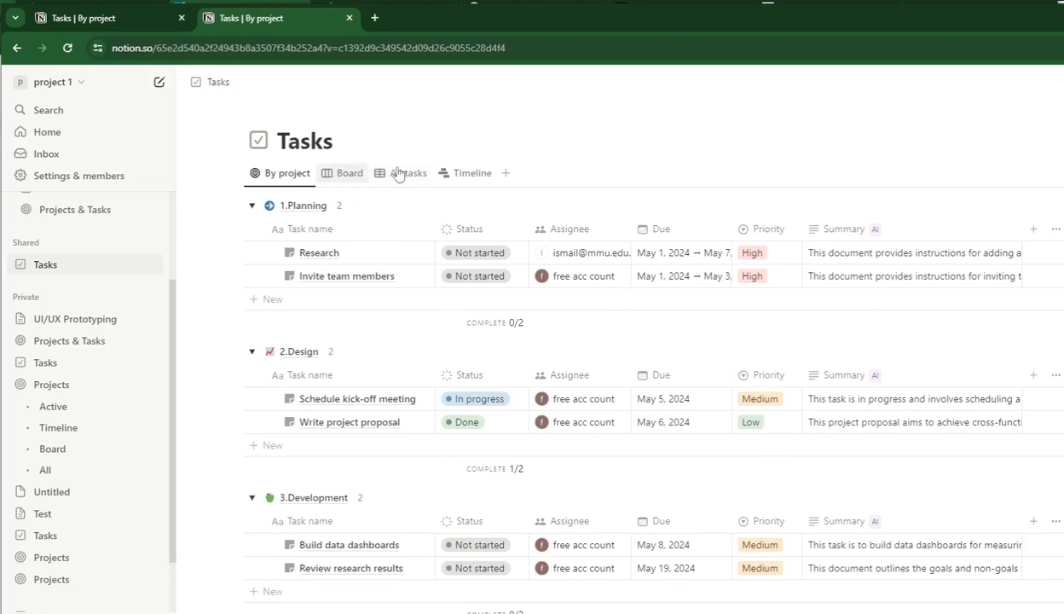
click(467, 175)
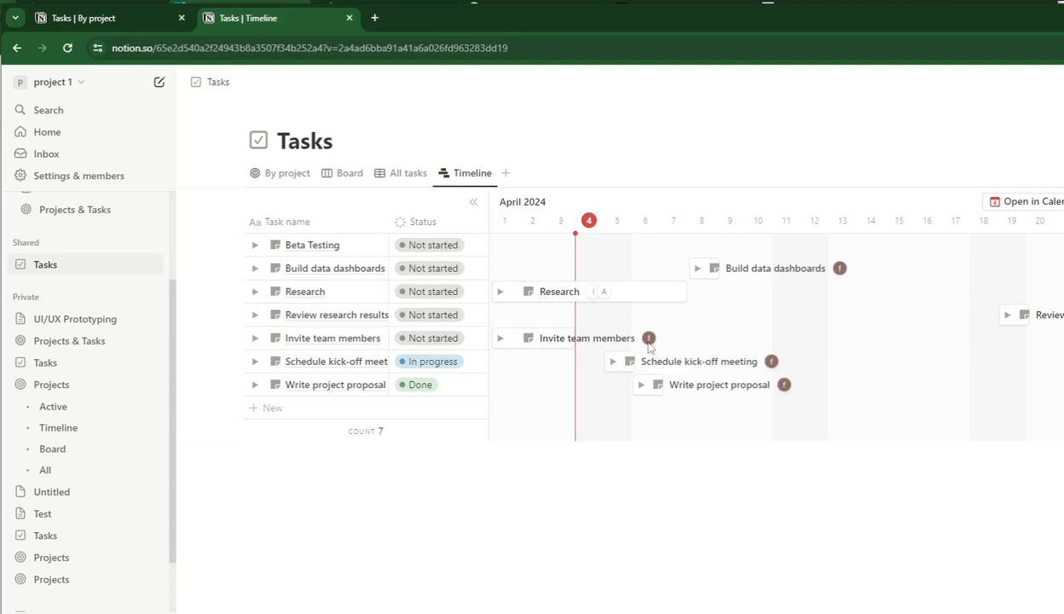
mouse_move(649, 339)
click(649, 339)
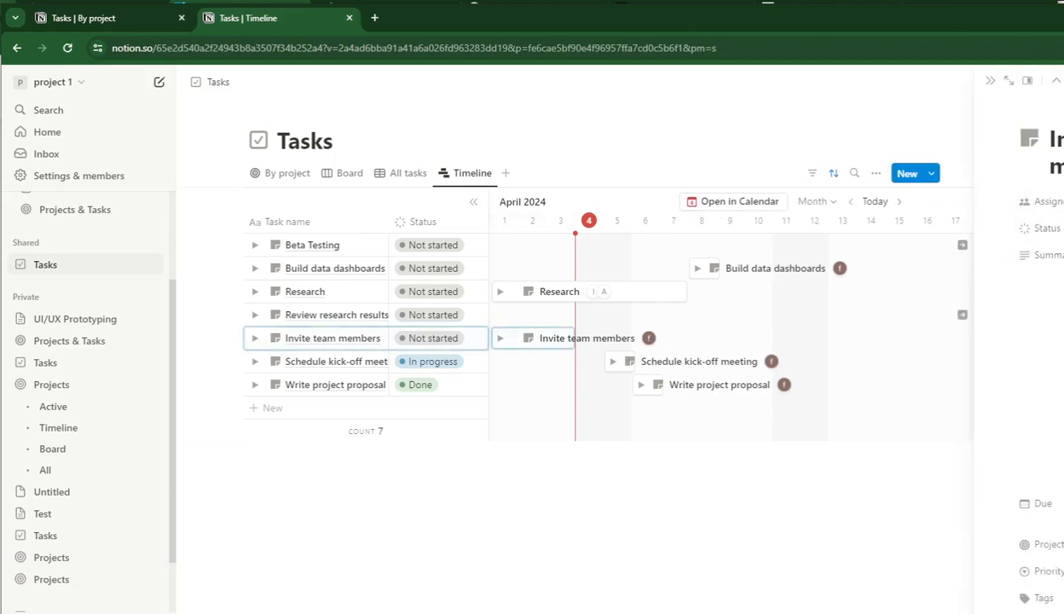
drag(1063, 215, 1062, 215)
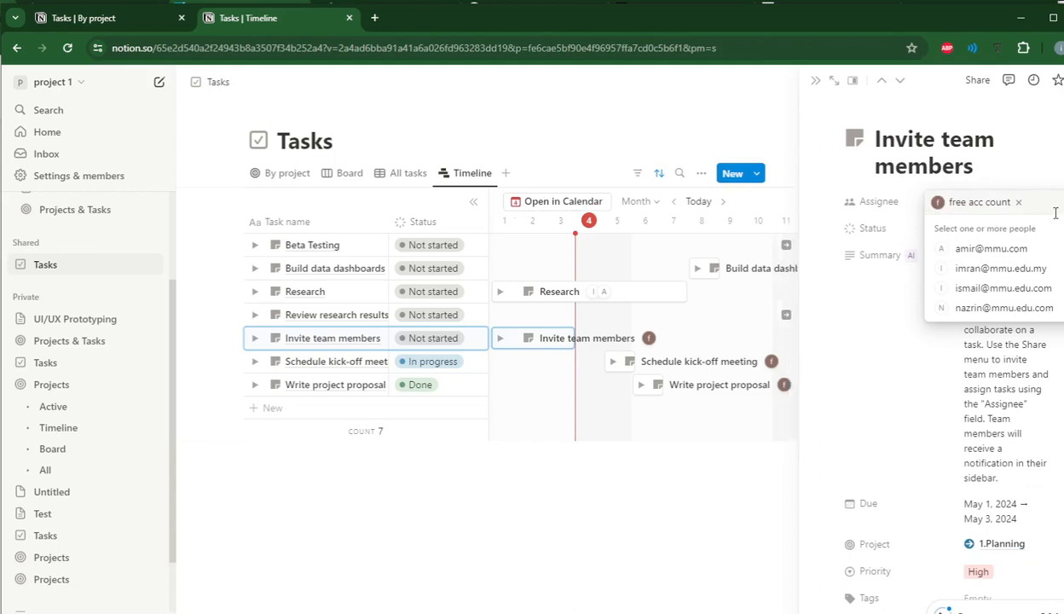
click(972, 248)
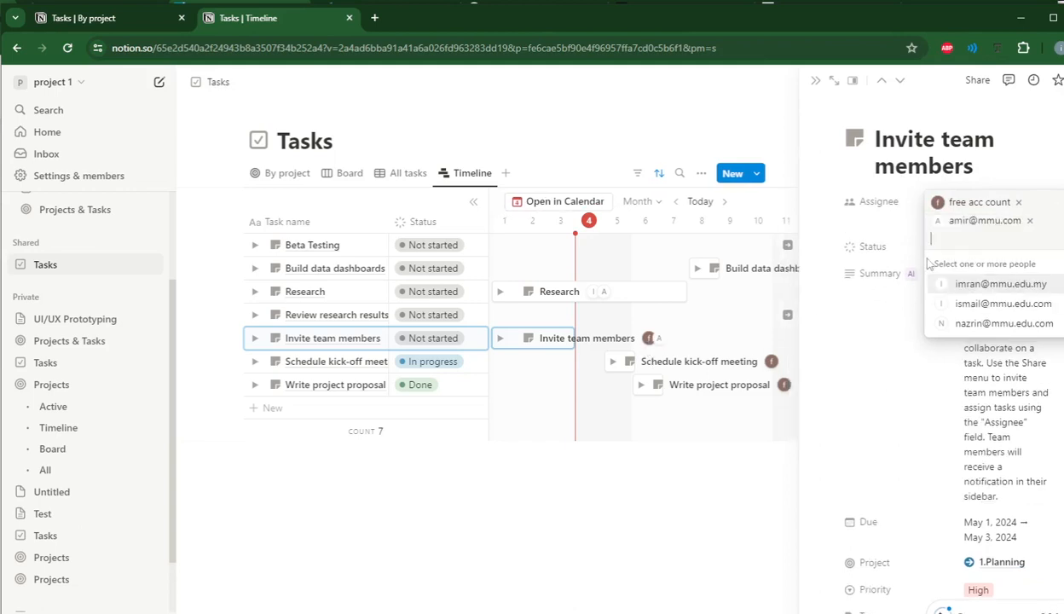
click(1018, 202)
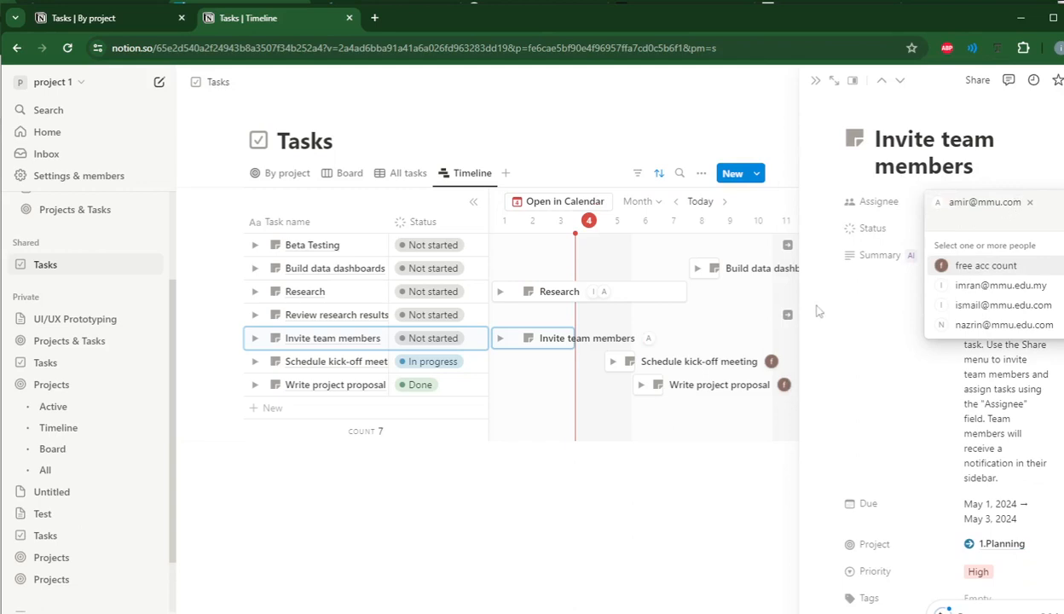
click(708, 330)
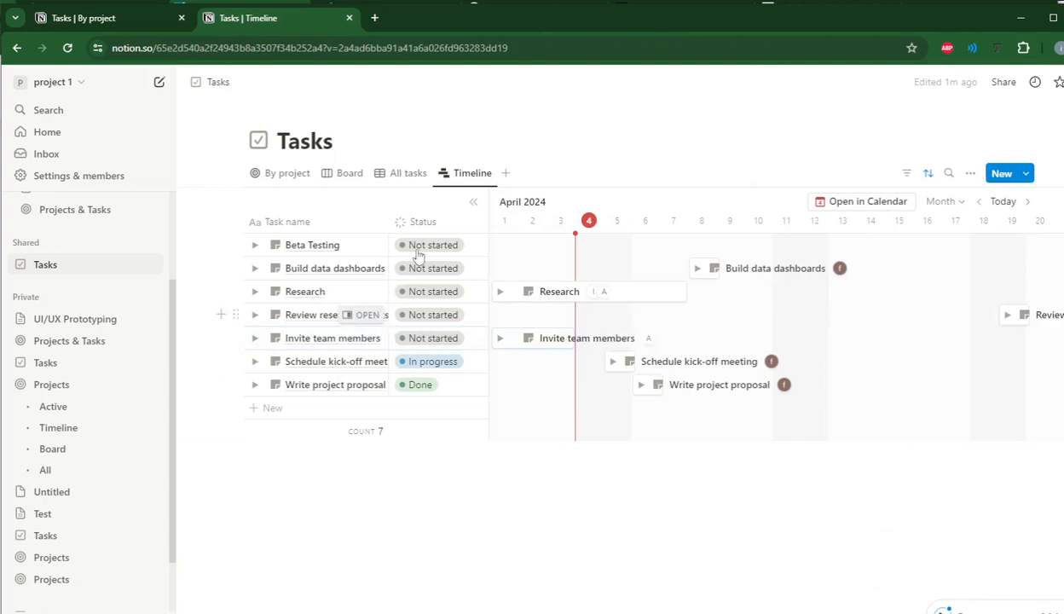
Rename the Tasks database as Mobile App.
click(363, 141)
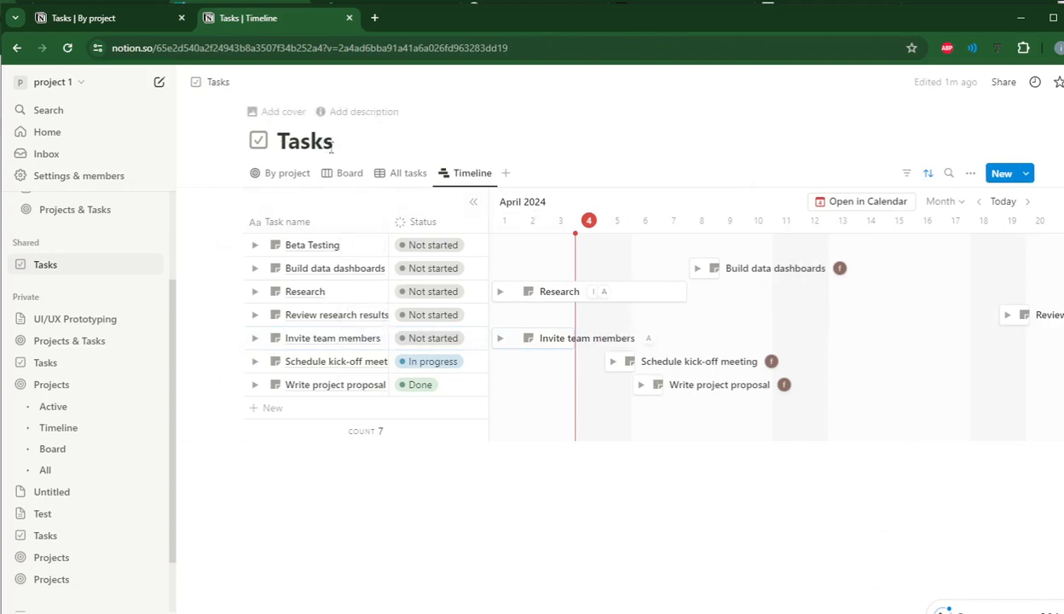
key(Delete)
key(Delete)
key(Delete)
key(Delete)
key(Delete)
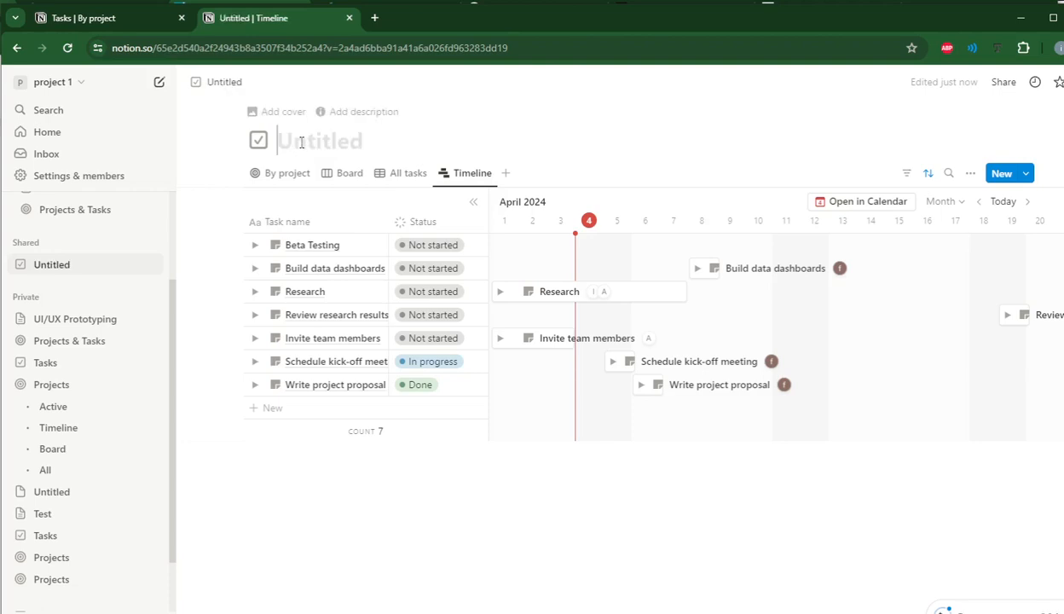
text(Mob)
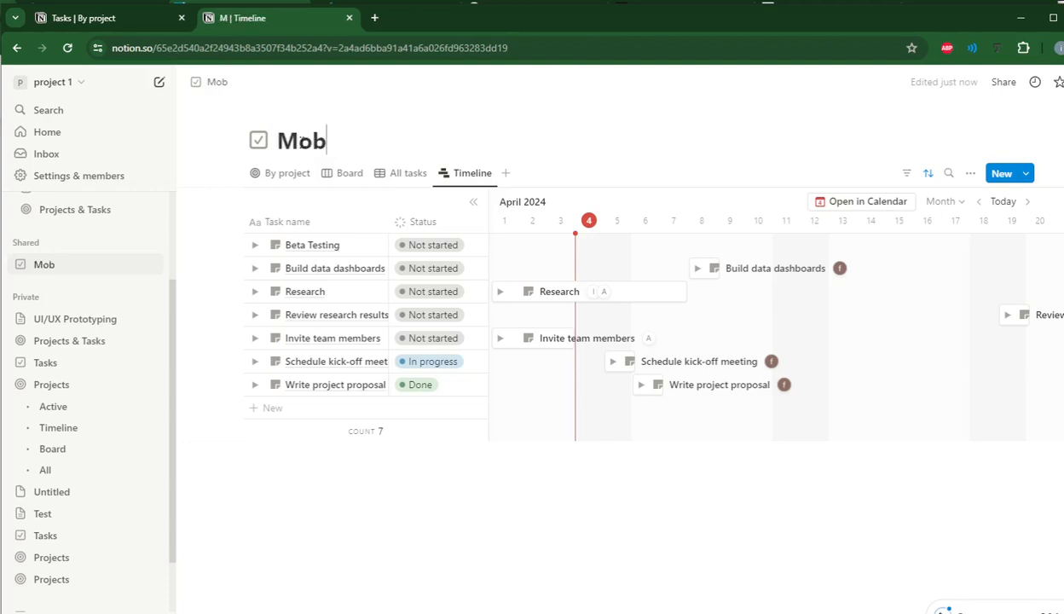
text(ile App)
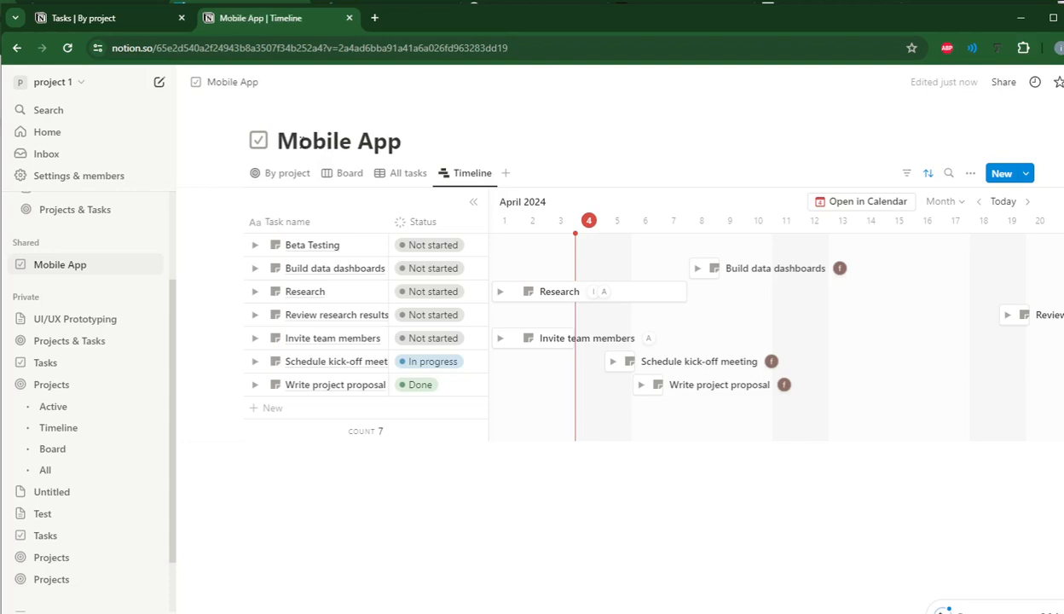
Examine who has access to the Mobile App page and its invite suggestions without inviting anyone.
click(1003, 82)
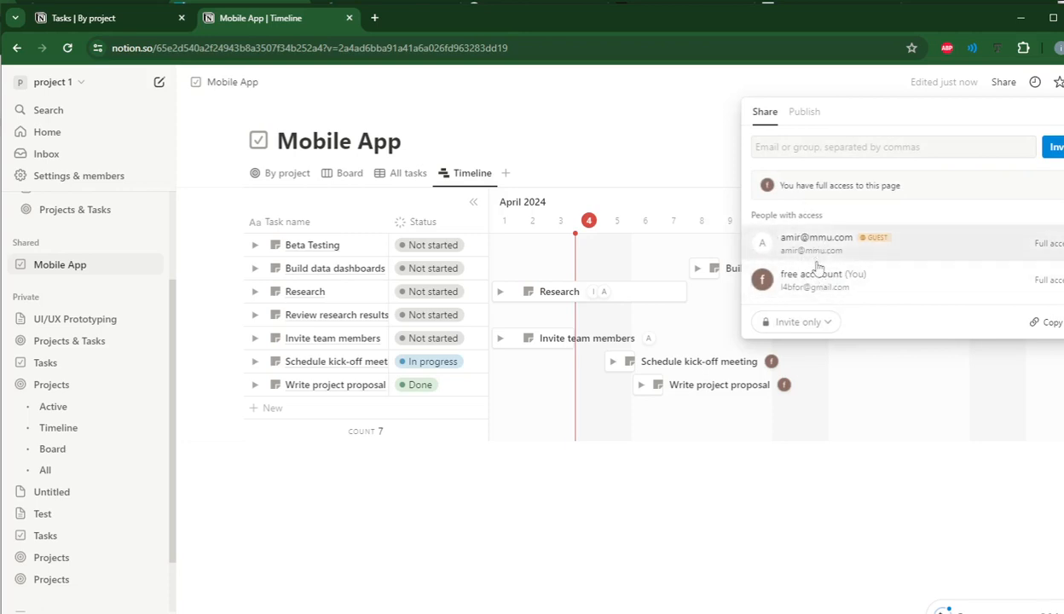
click(820, 147)
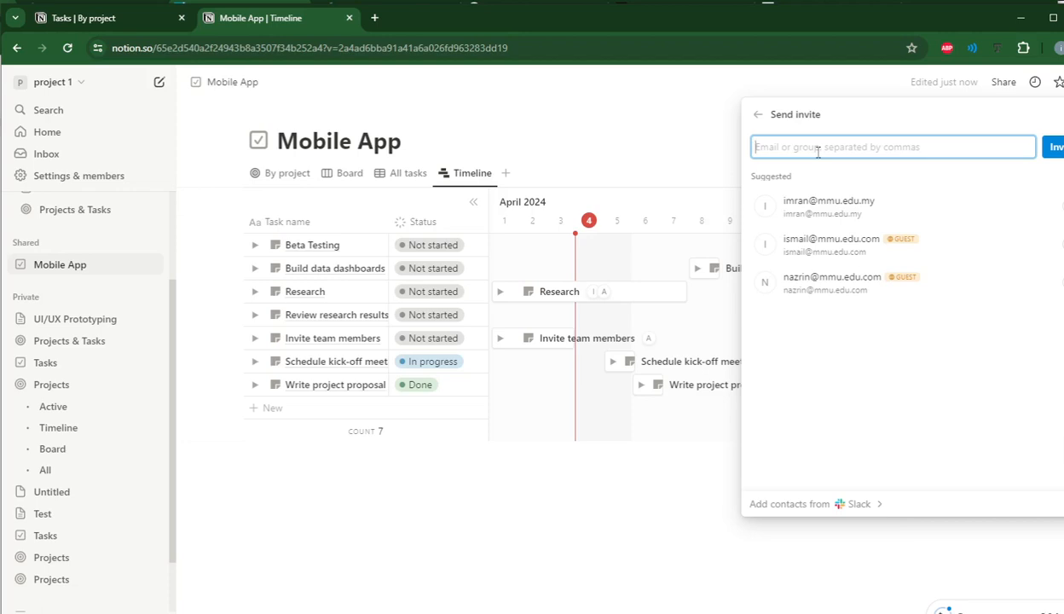
click(616, 152)
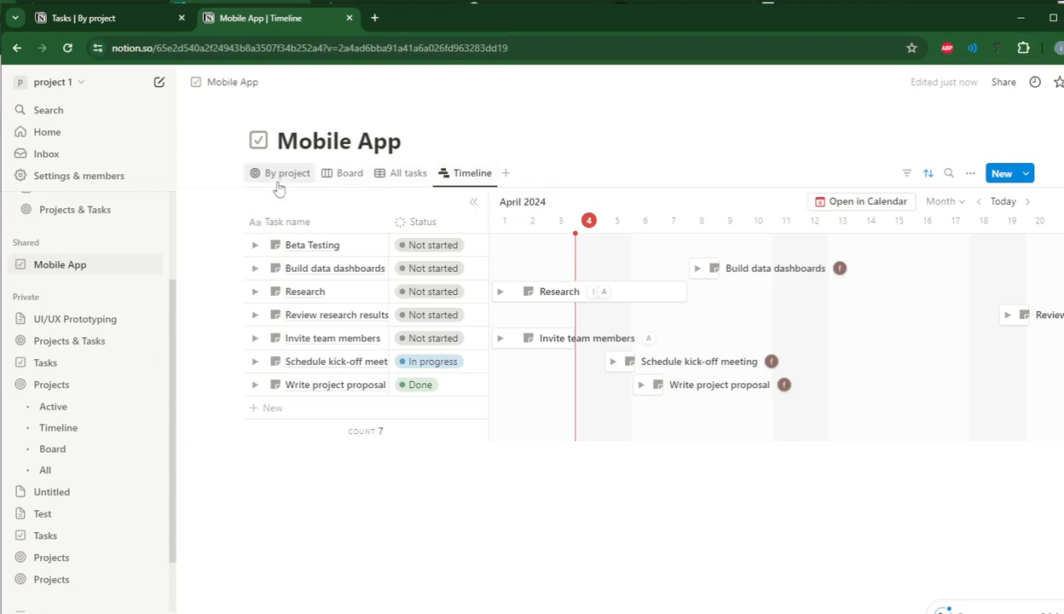
Review the Mobile App tasks in the By project view and in the Timeline view.
click(278, 186)
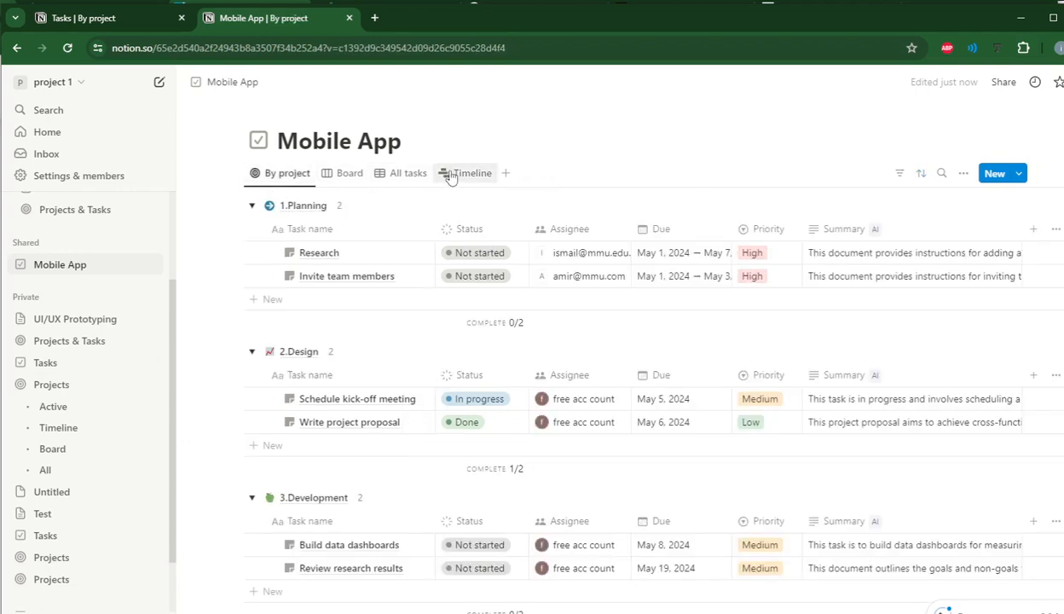
click(450, 174)
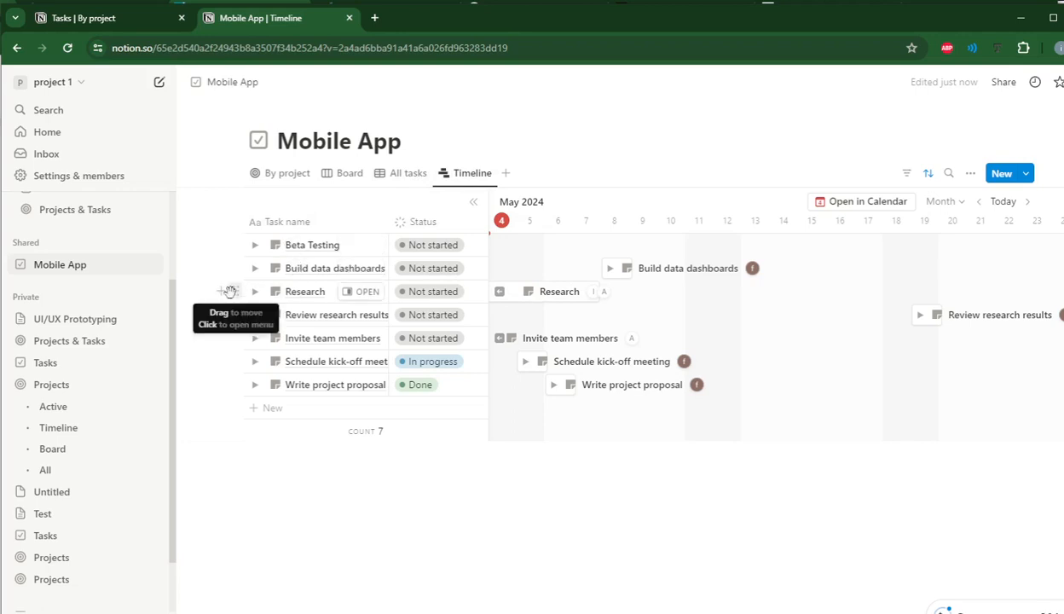
Remove the Timeline view's sorting, placing the Research task first and moving Beta Testing between Schedule kick-off meeting and Write project proposal.
drag(235, 292, 231, 241)
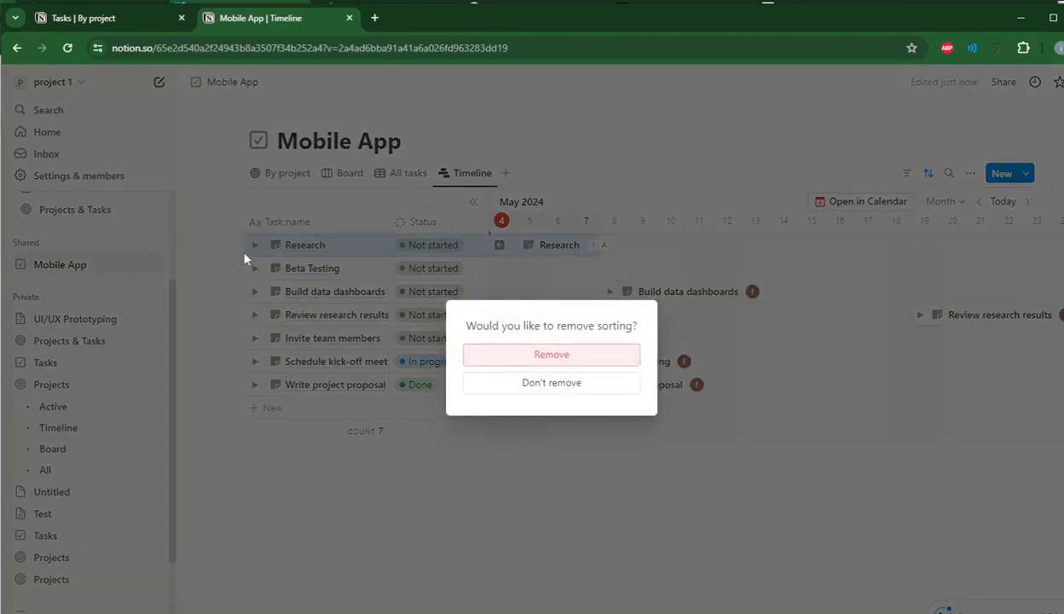
click(519, 364)
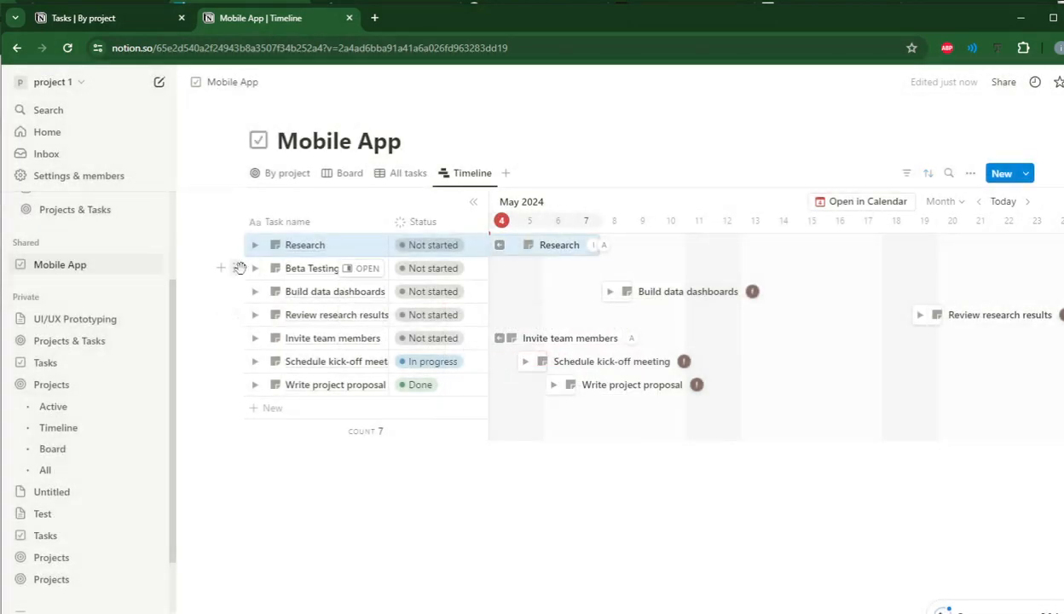
drag(238, 266, 248, 370)
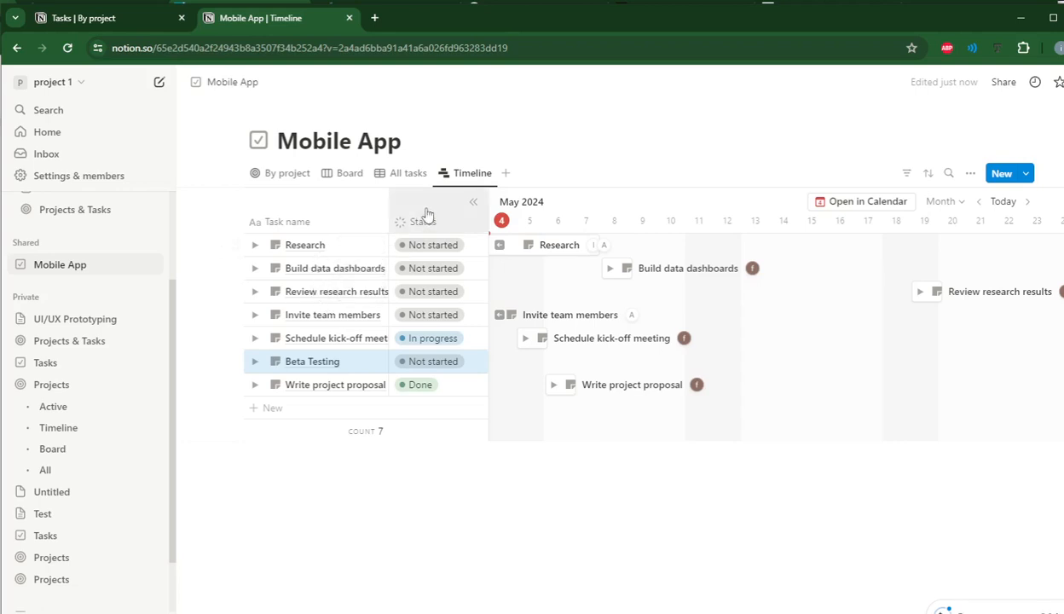
Sort the Timeline view by Project in ascending order and compare the task order with the By project view.
click(928, 174)
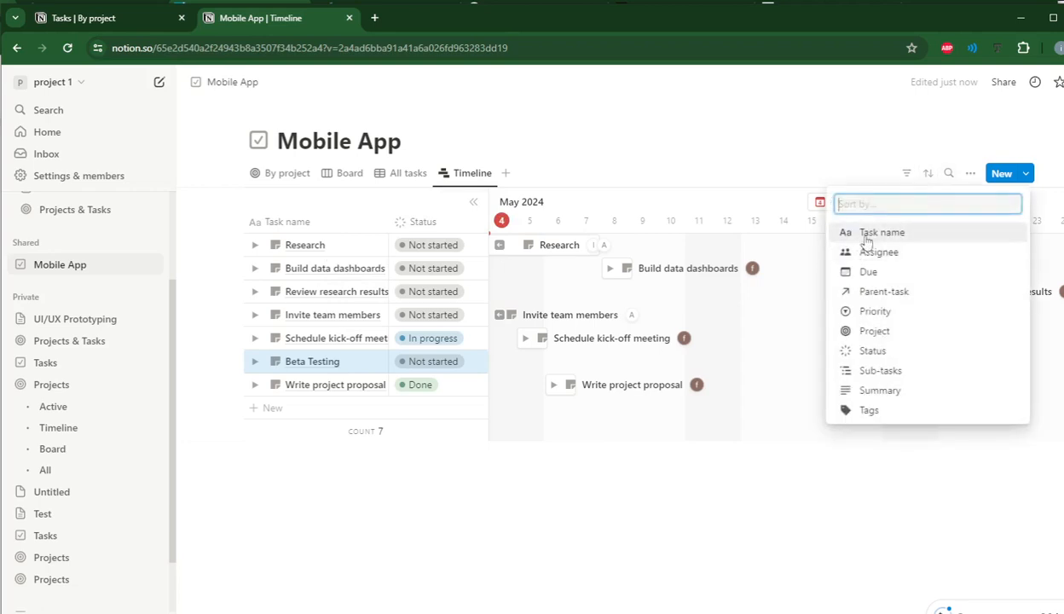
click(874, 332)
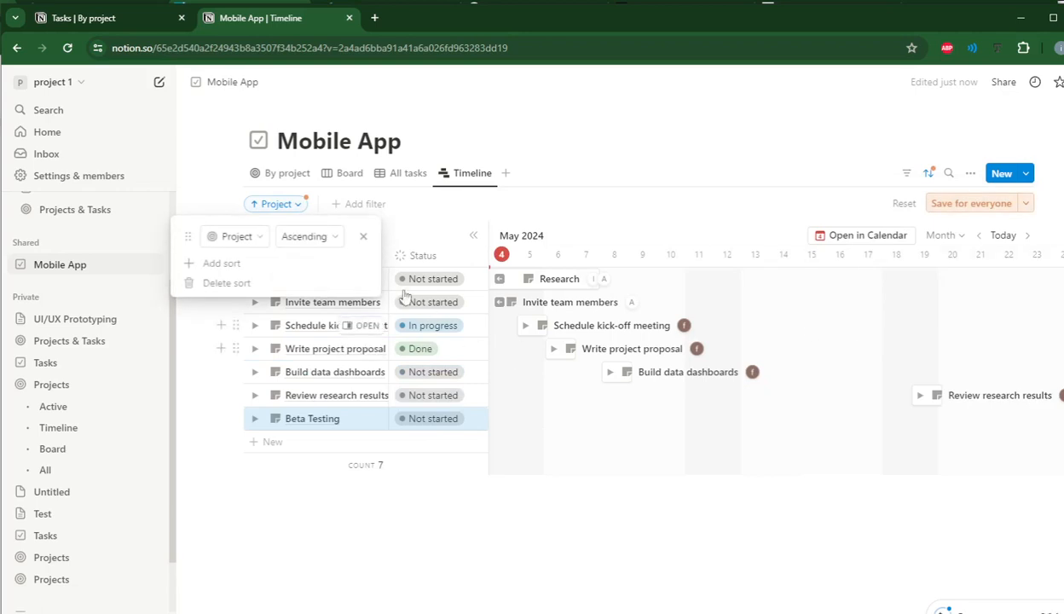
click(434, 212)
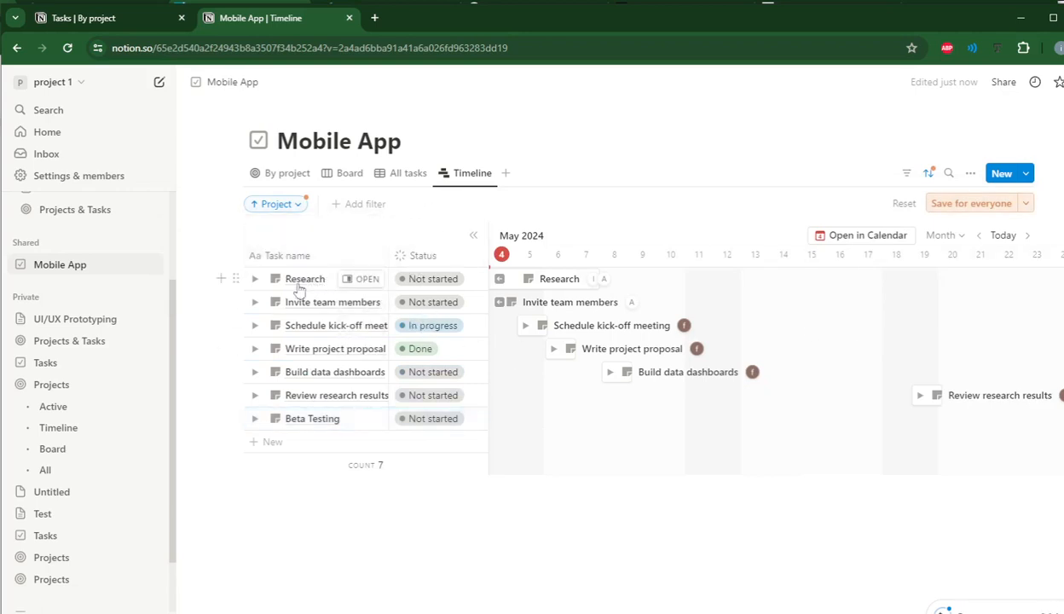
click(289, 175)
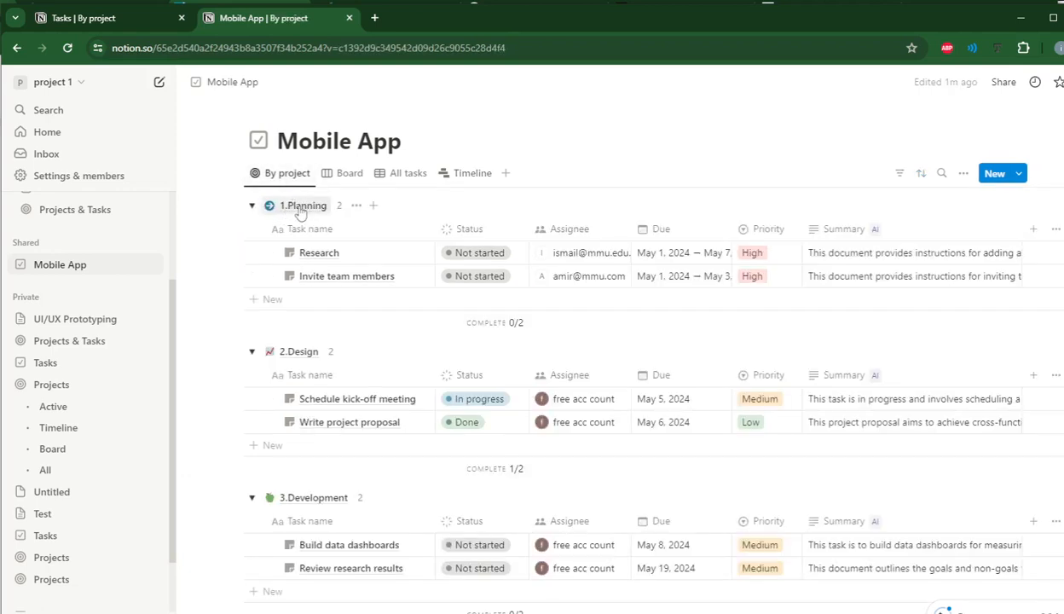
click(466, 174)
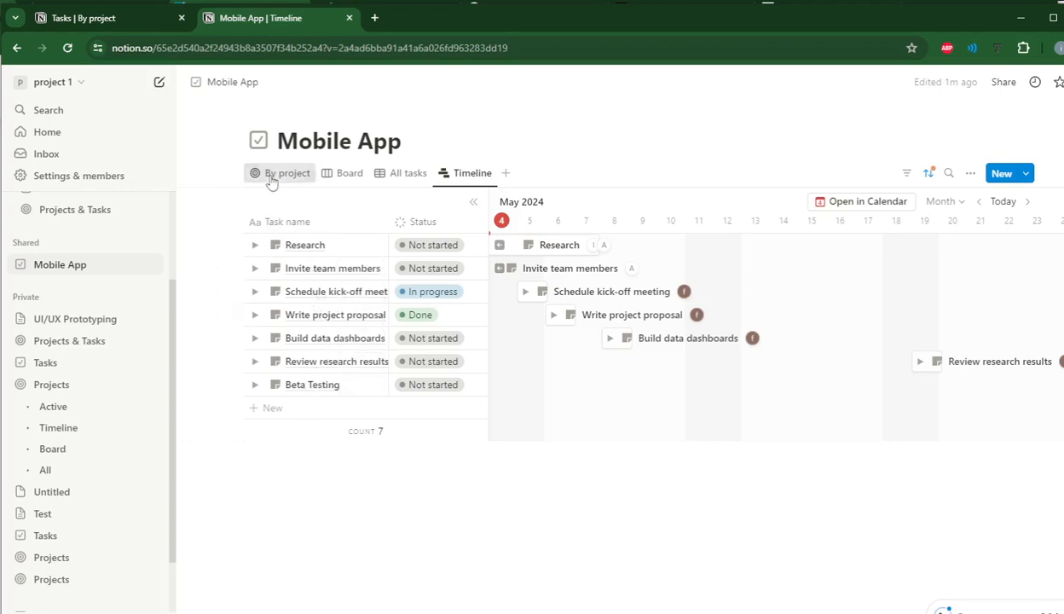
In the By project view, add a new project group named 5.Publish after 4.Testing.
click(275, 176)
scroll(365, 401, down, 3)
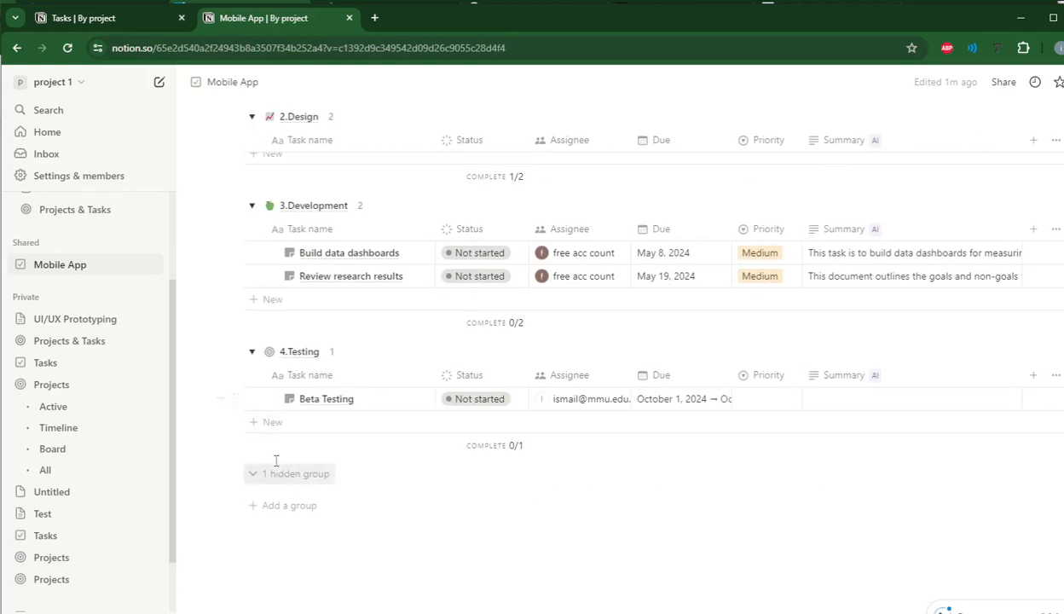
click(290, 511)
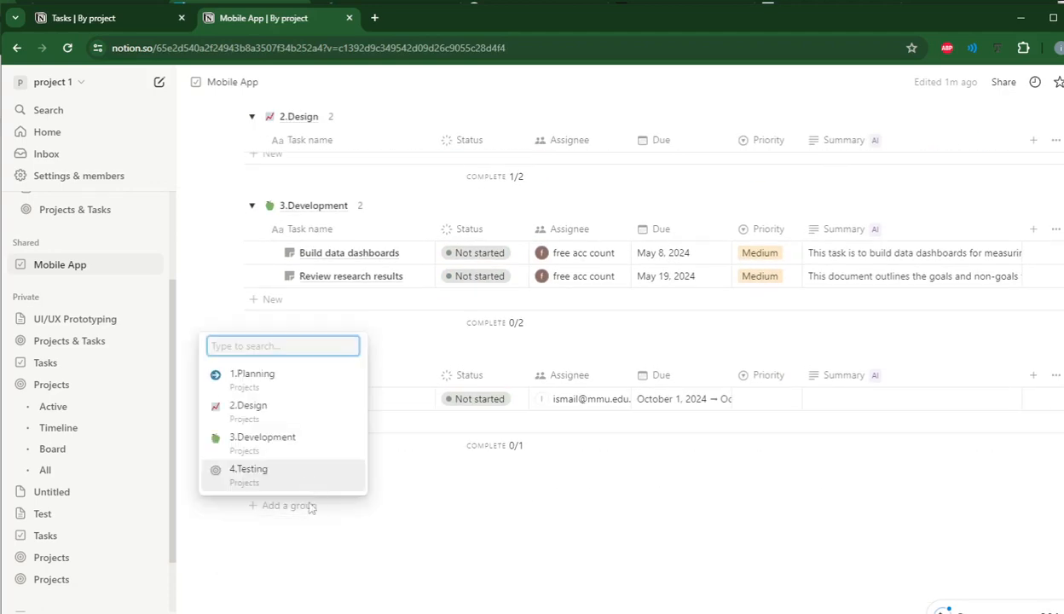
text(5.)
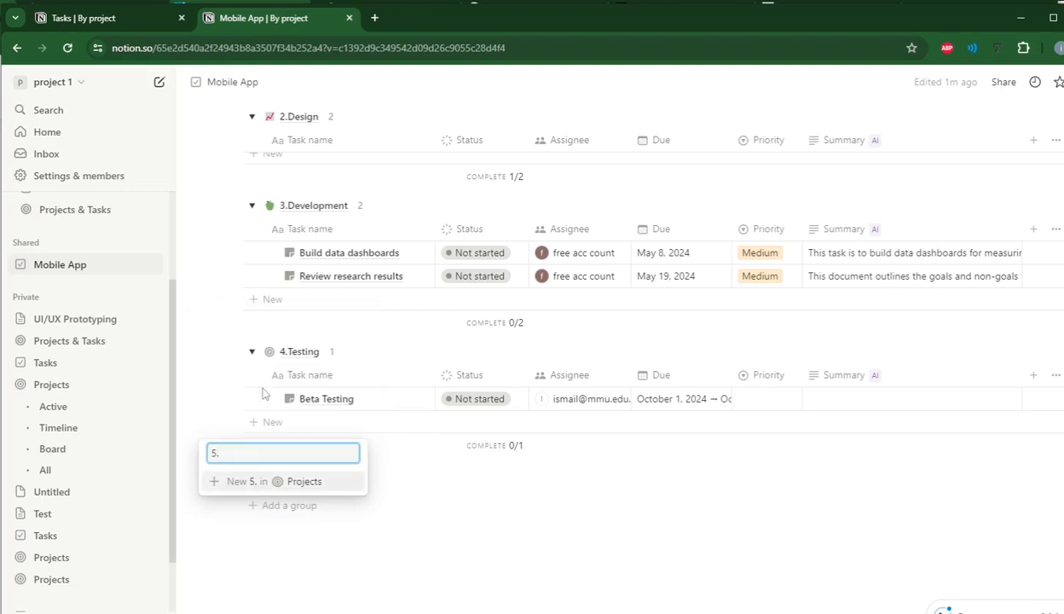
text(Publish)
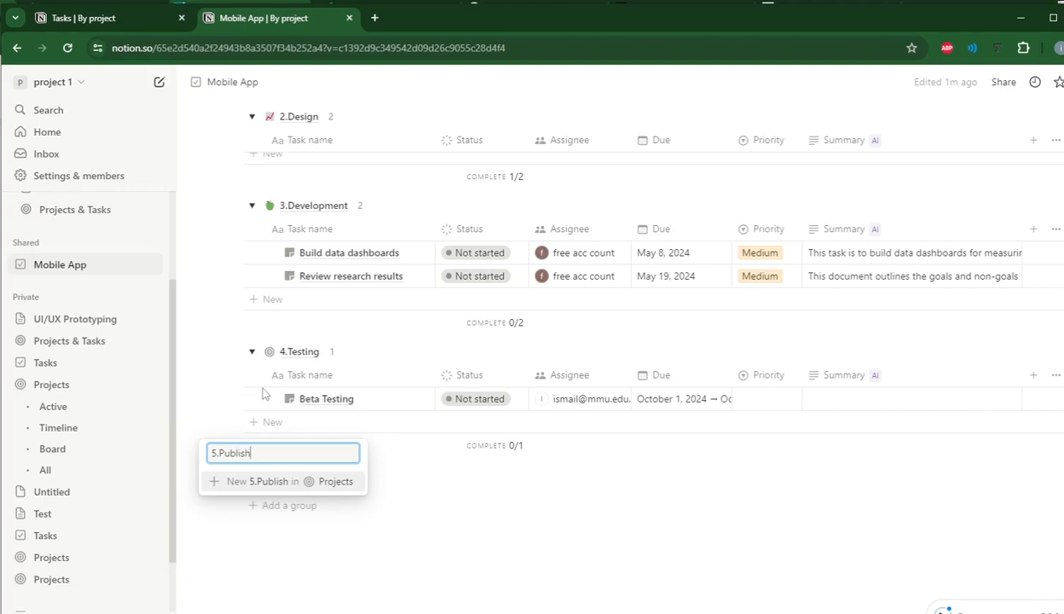
click(264, 483)
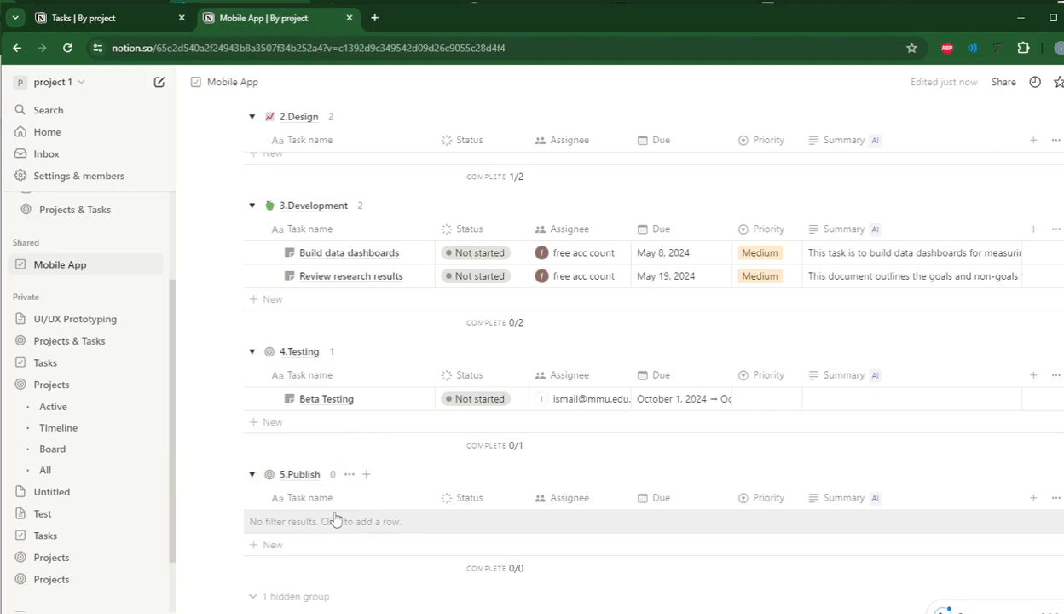
Review the project groups and the Timeline view, and look through the suggested additional views without adding one.
scroll(332, 249, up, 3)
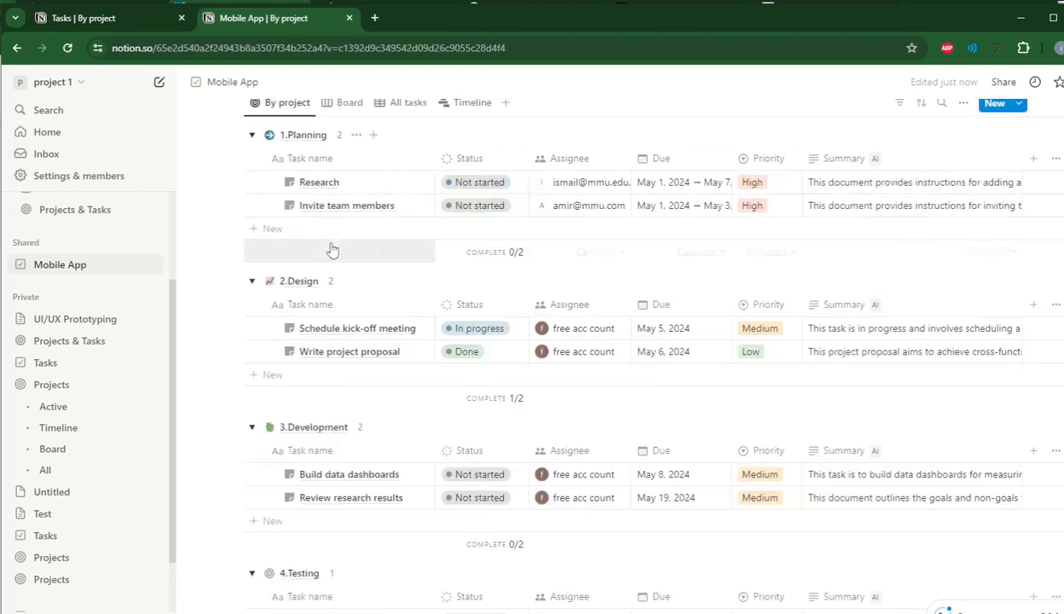
scroll(333, 249, up, 1)
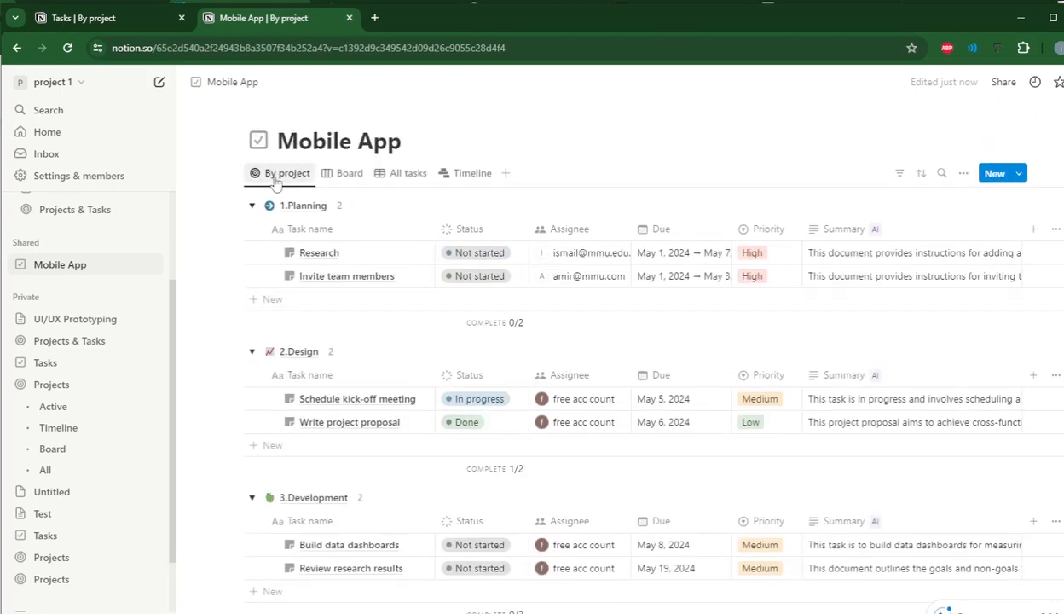
click(488, 180)
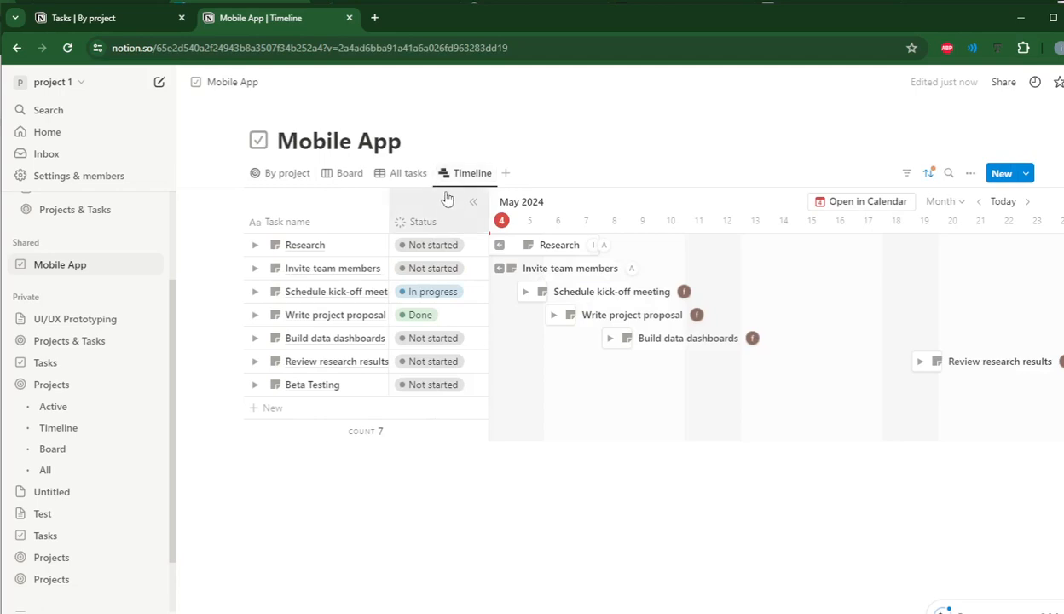
click(506, 175)
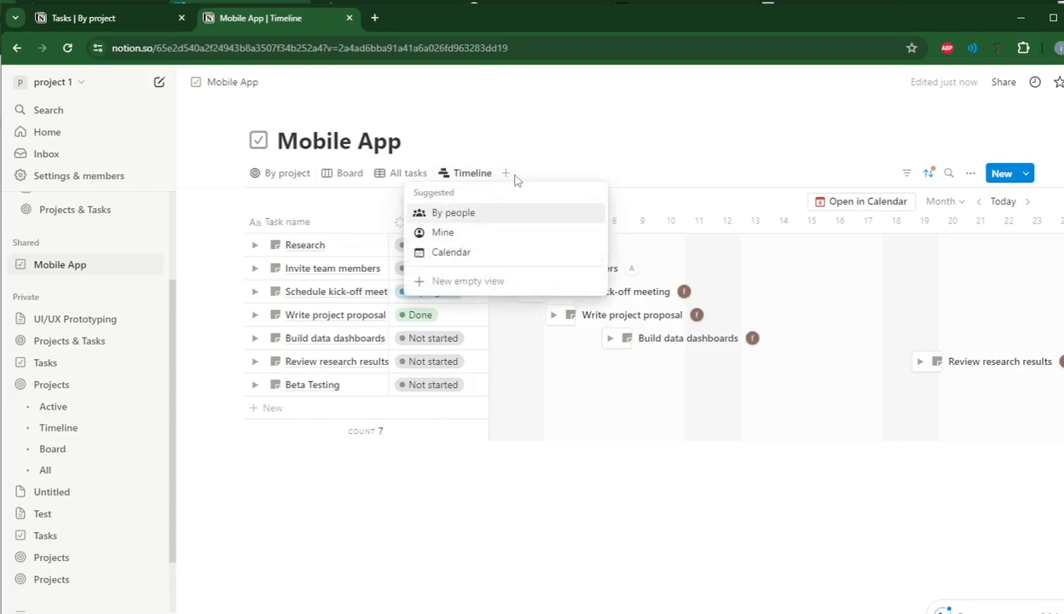
click(532, 149)
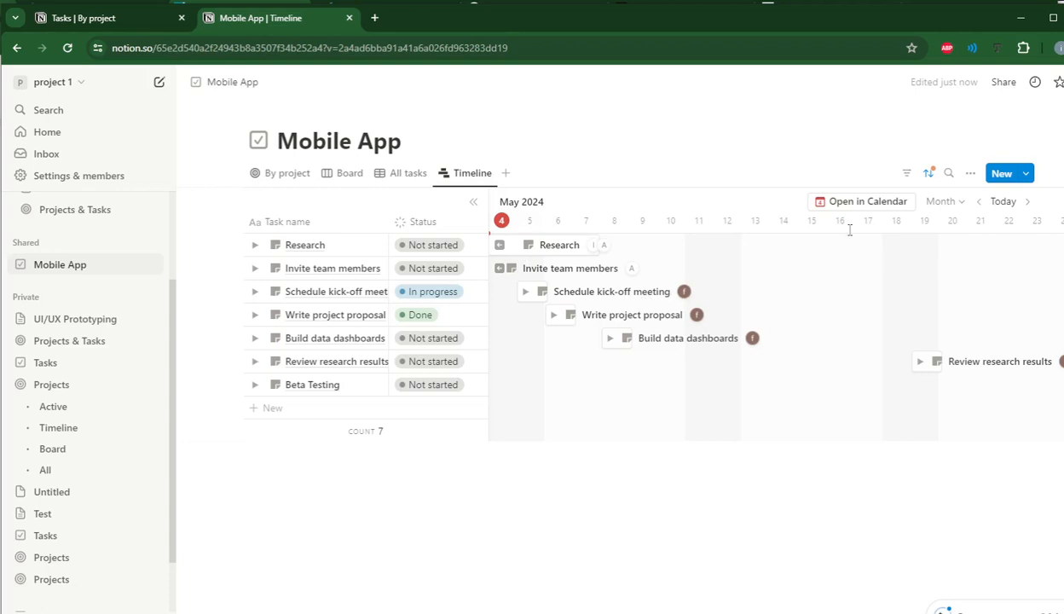
Set the timeline scale to Quarter and find the Beta Testing task in October 2024.
click(942, 202)
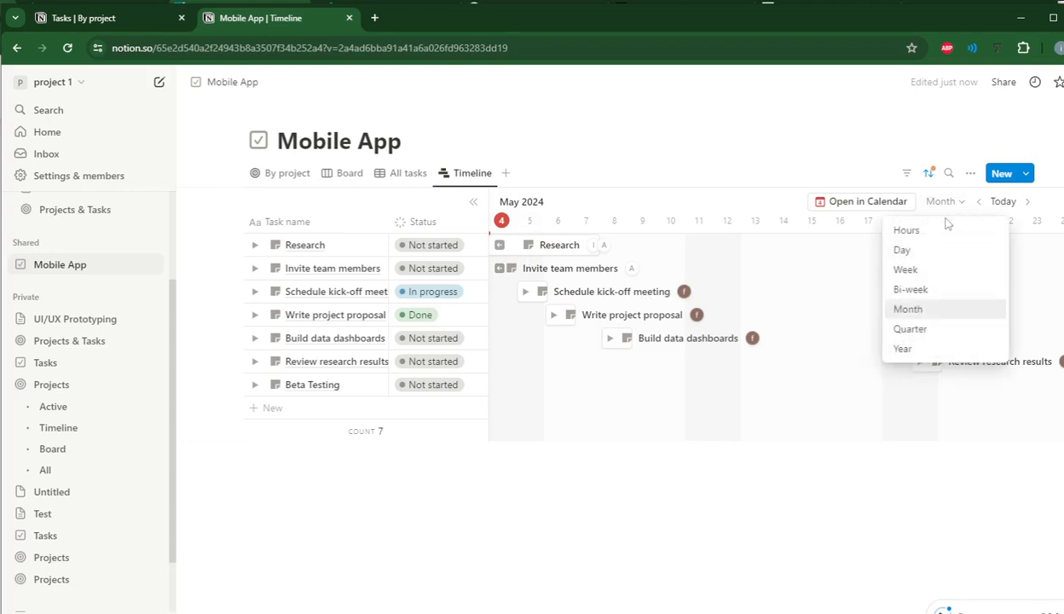
click(911, 333)
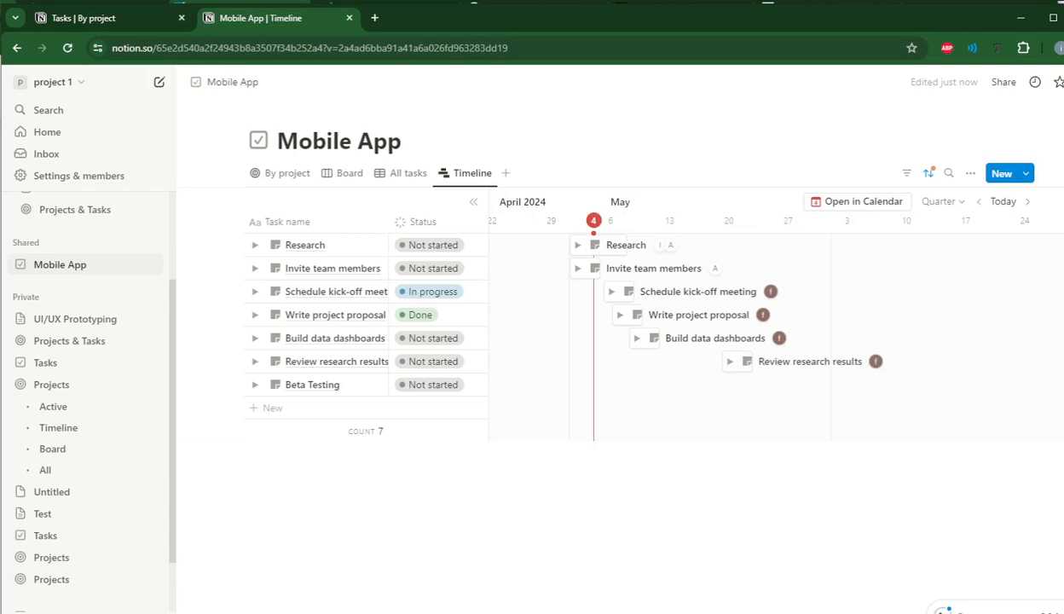
scroll(767, 333, right, 10)
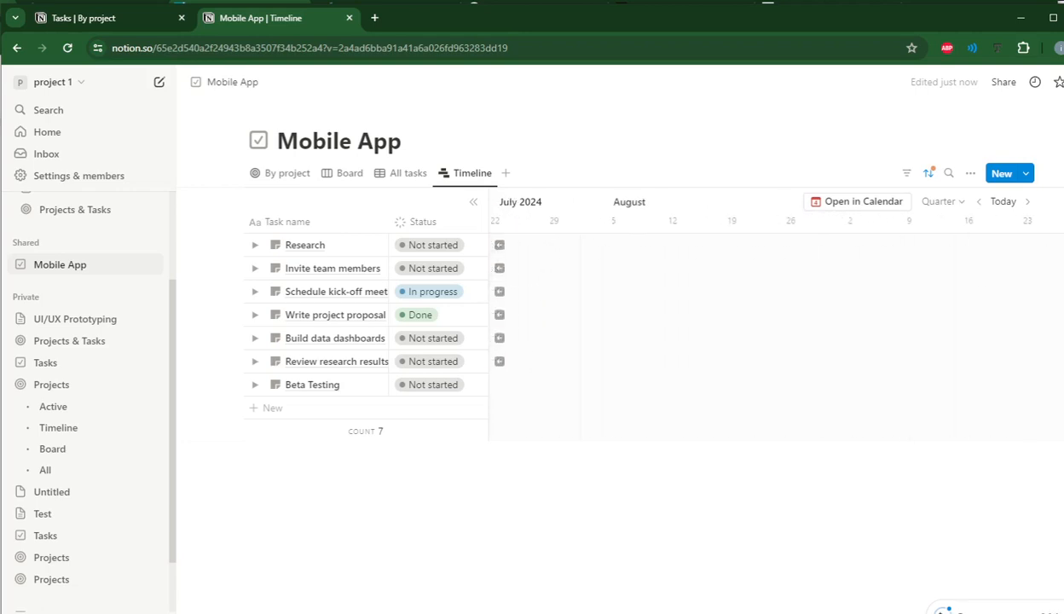
scroll(767, 332, right, 5)
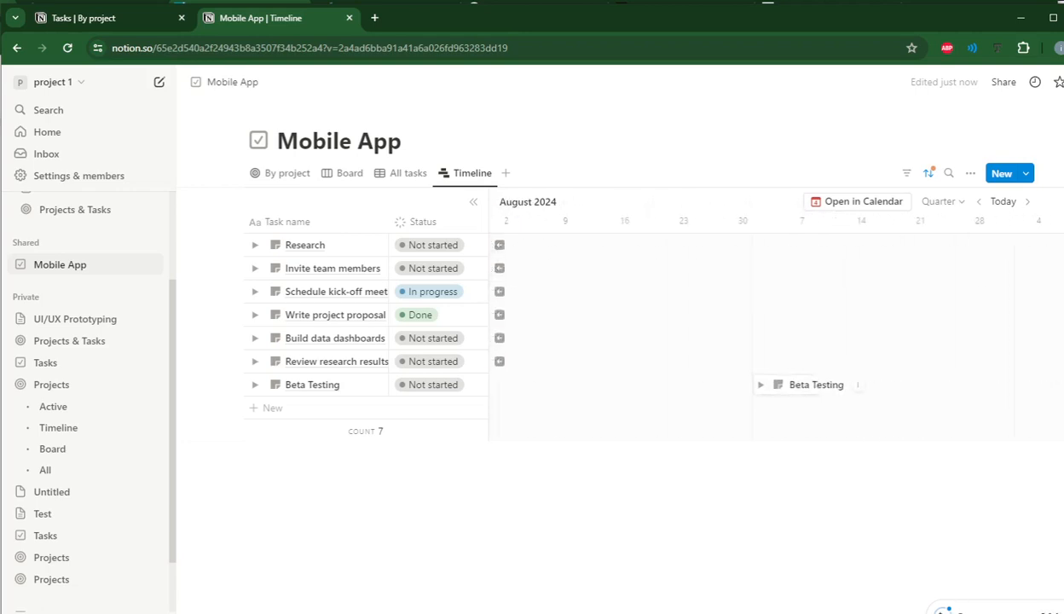
click(772, 395)
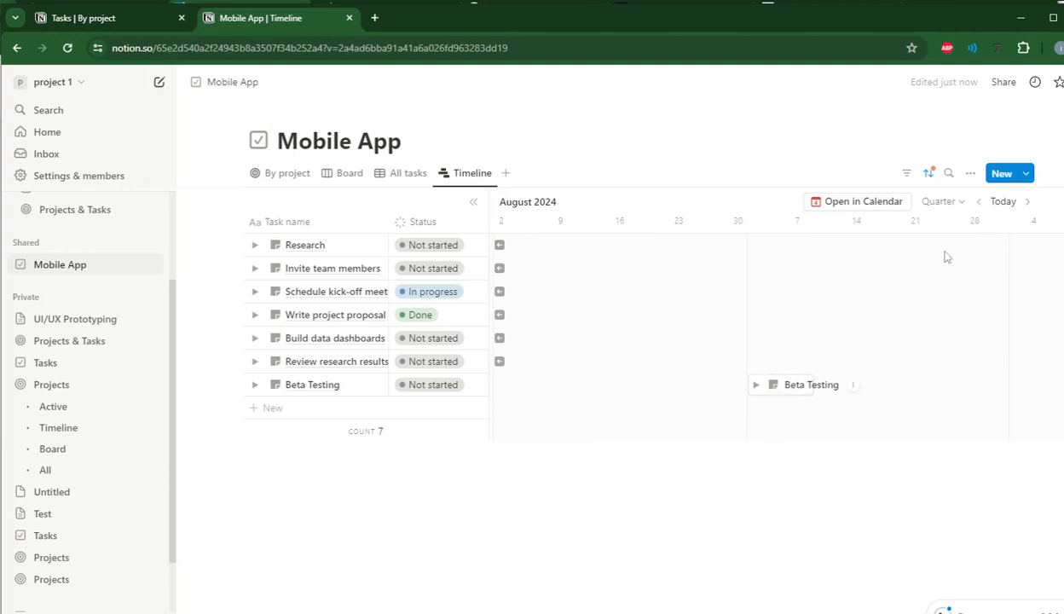